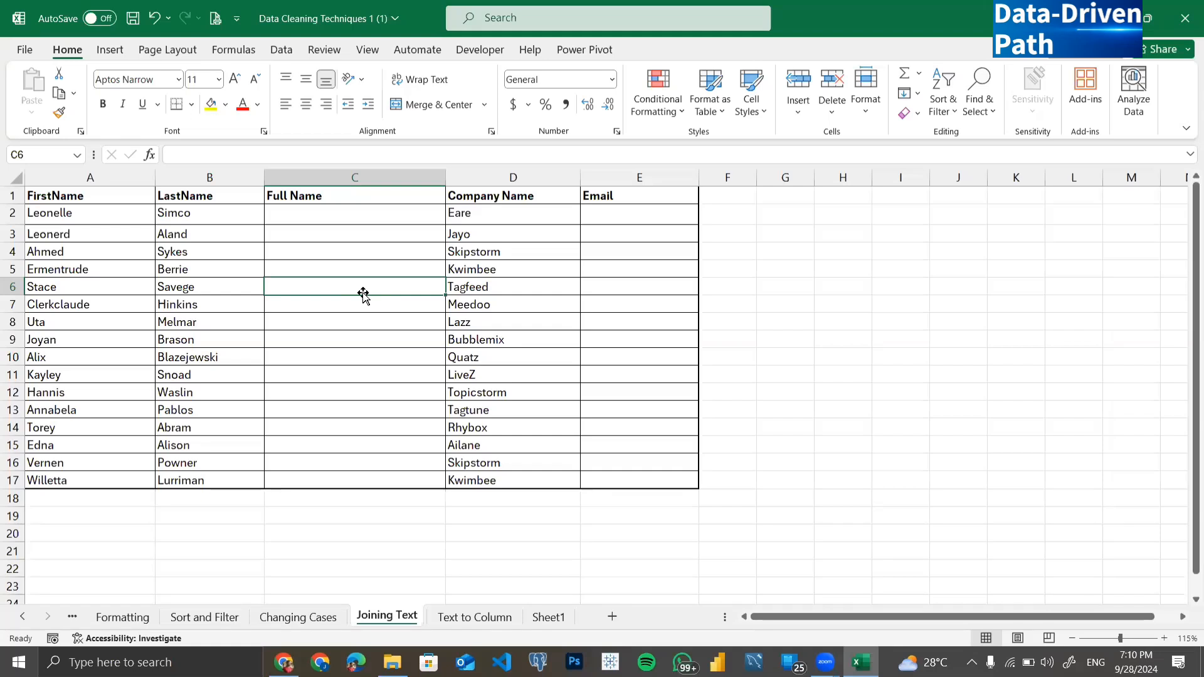
Step: Examine the FirstName and LastName columns and the empty Full Name column on the Joining Text sheet
left_click(76, 178)
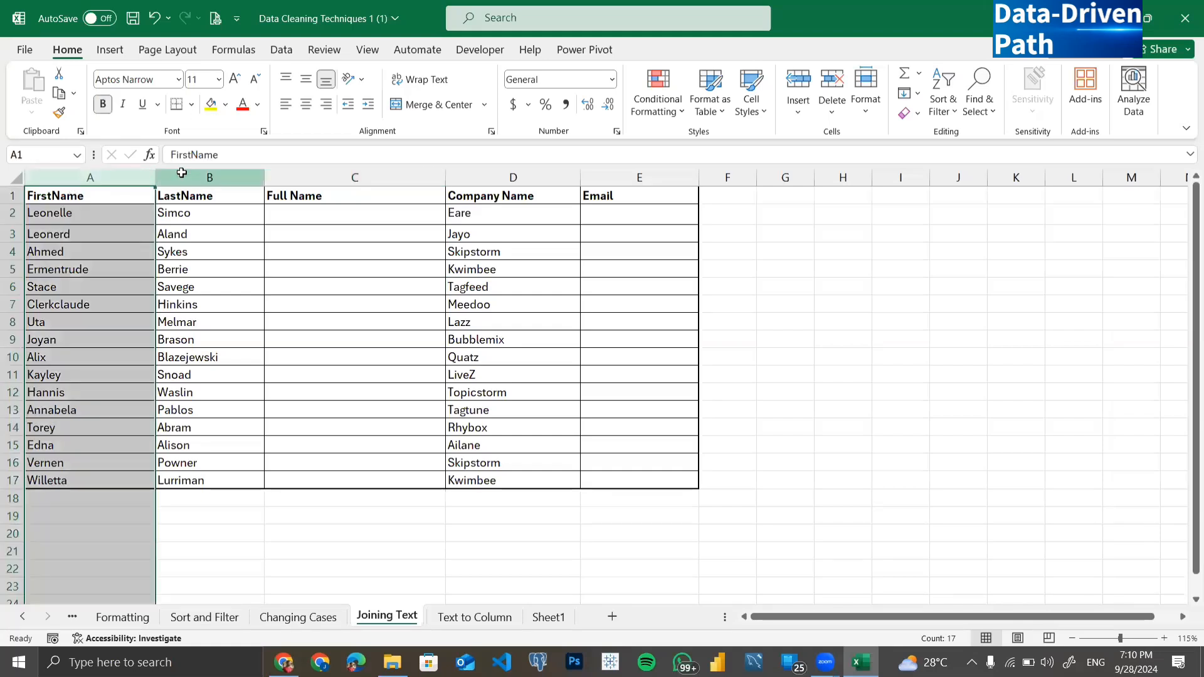
left_click(181, 168)
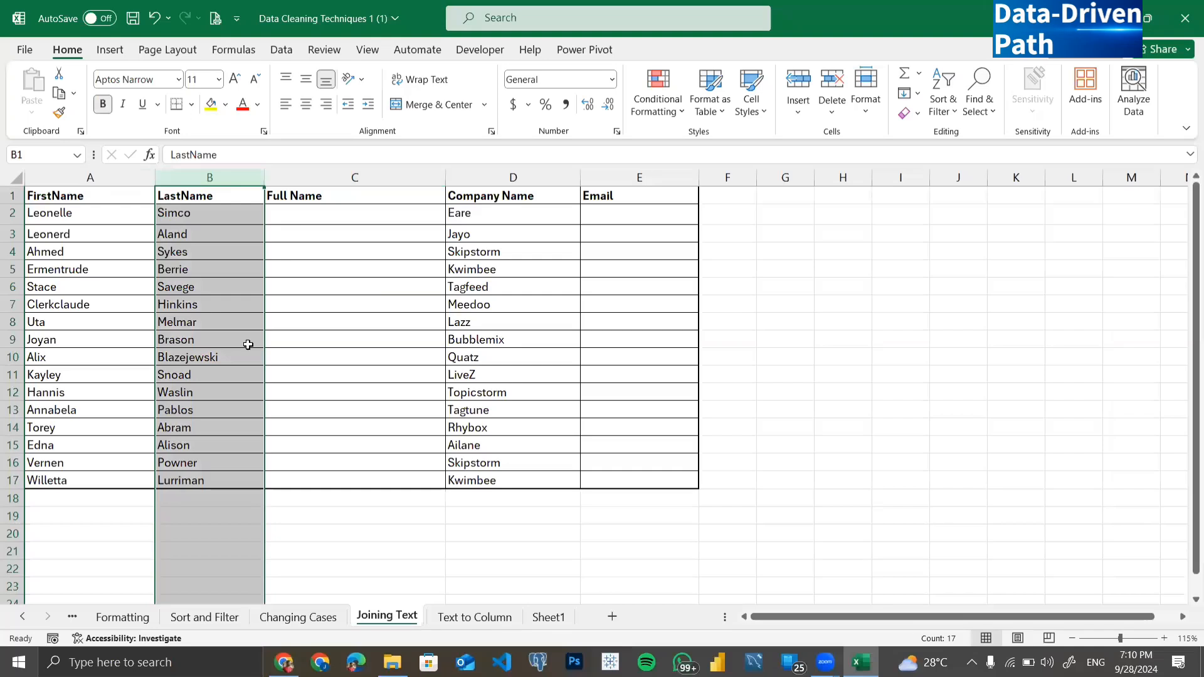
left_click_drag(92, 179, 214, 197)
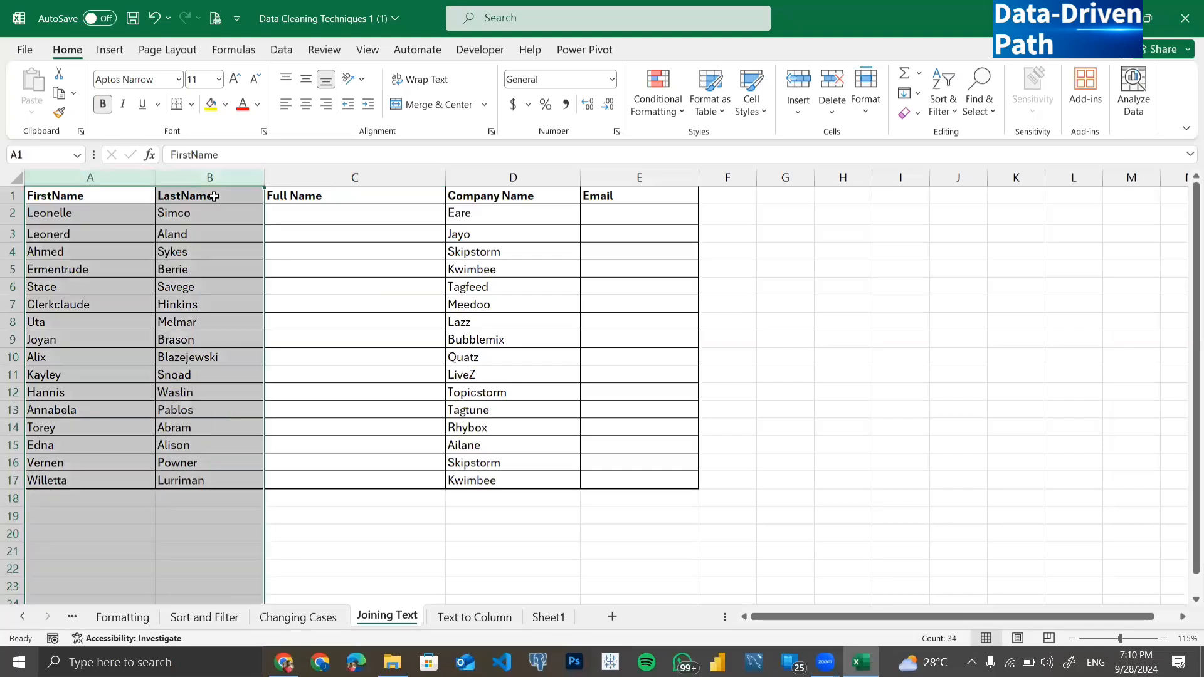
left_click(326, 176)
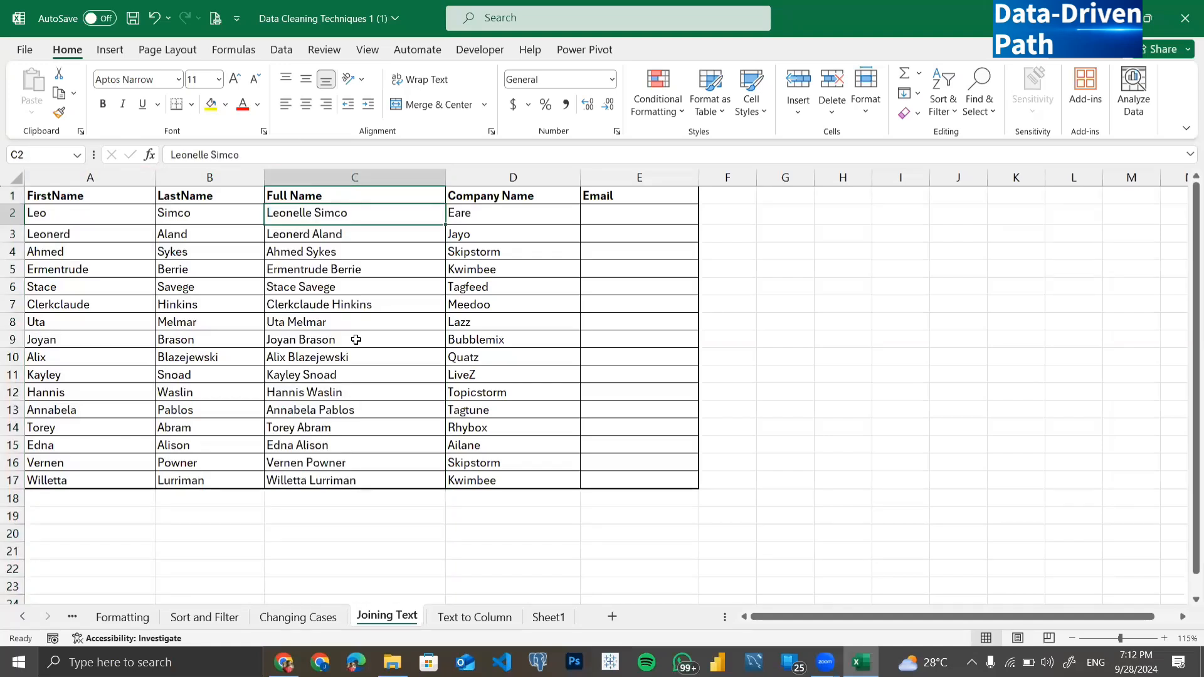
Step: Undo the last edit to the first name in A2 and clear the Full Name entries in C2:C17
key("ctrl+z")
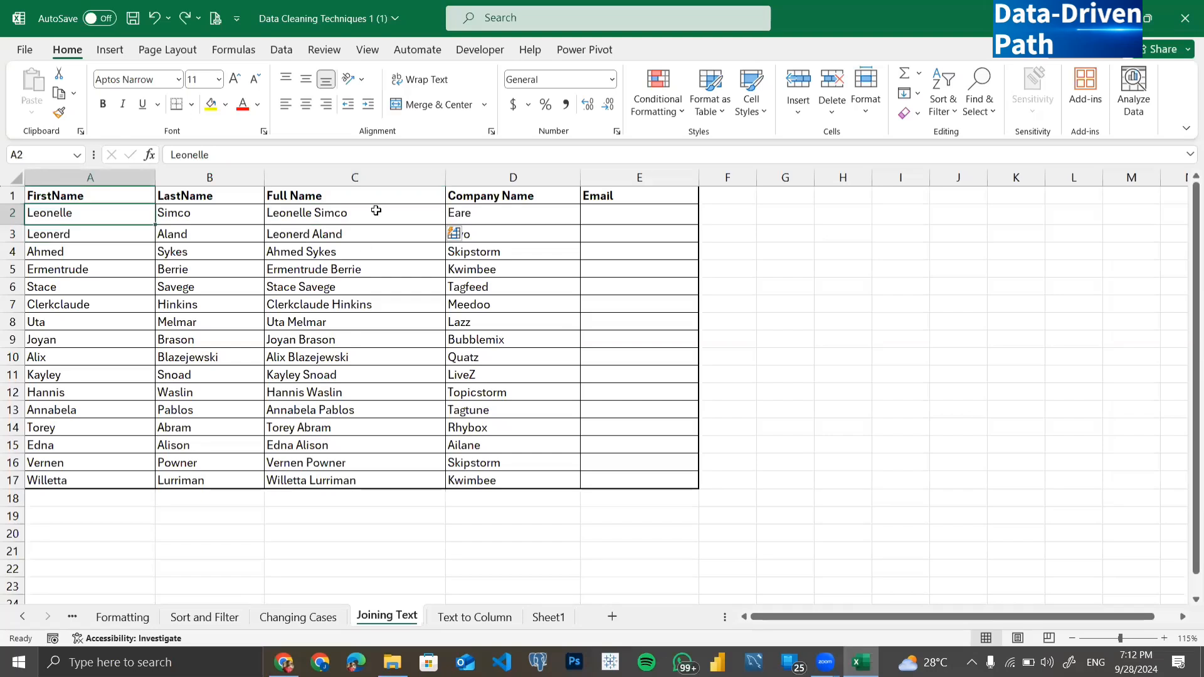
left_click_drag(376, 211, 364, 478)
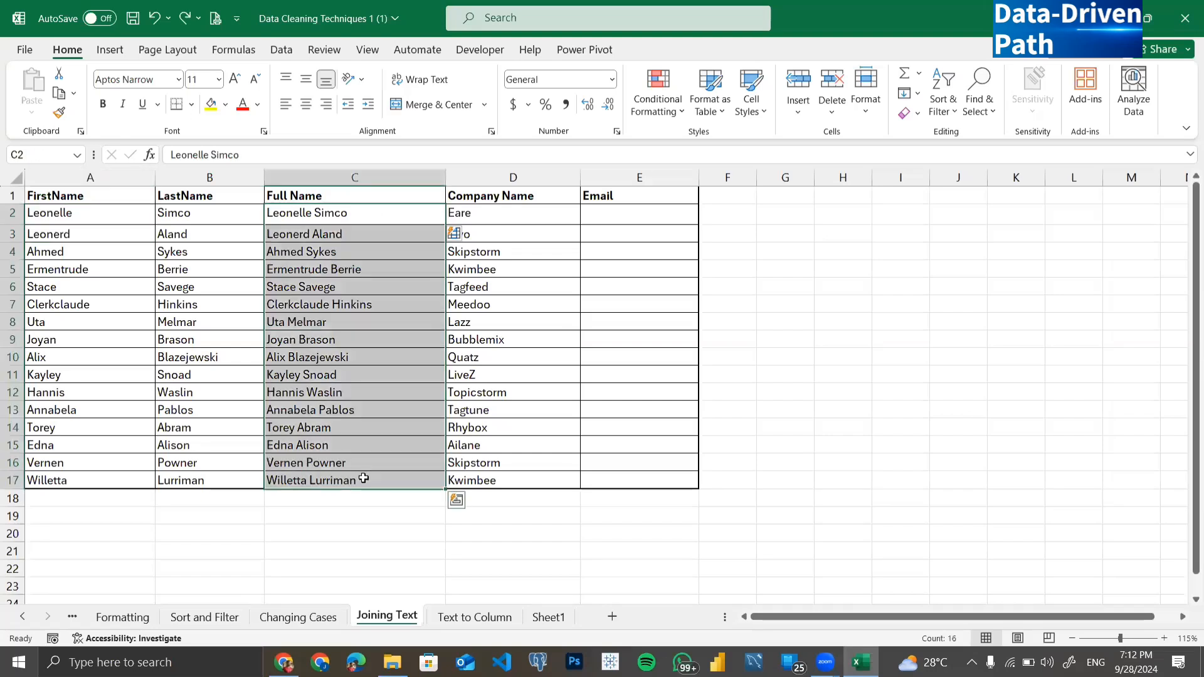
key("Delete")
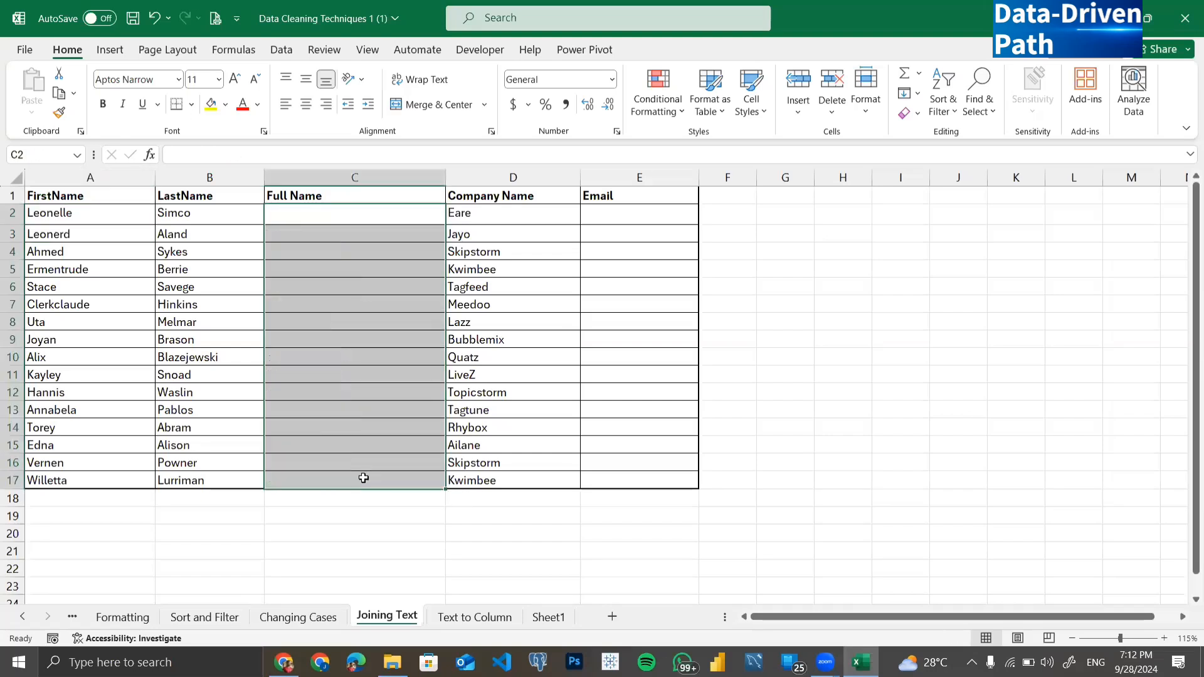
Step: Join the first and last names in C2 with the formula =A2&B2
left_click(338, 213)
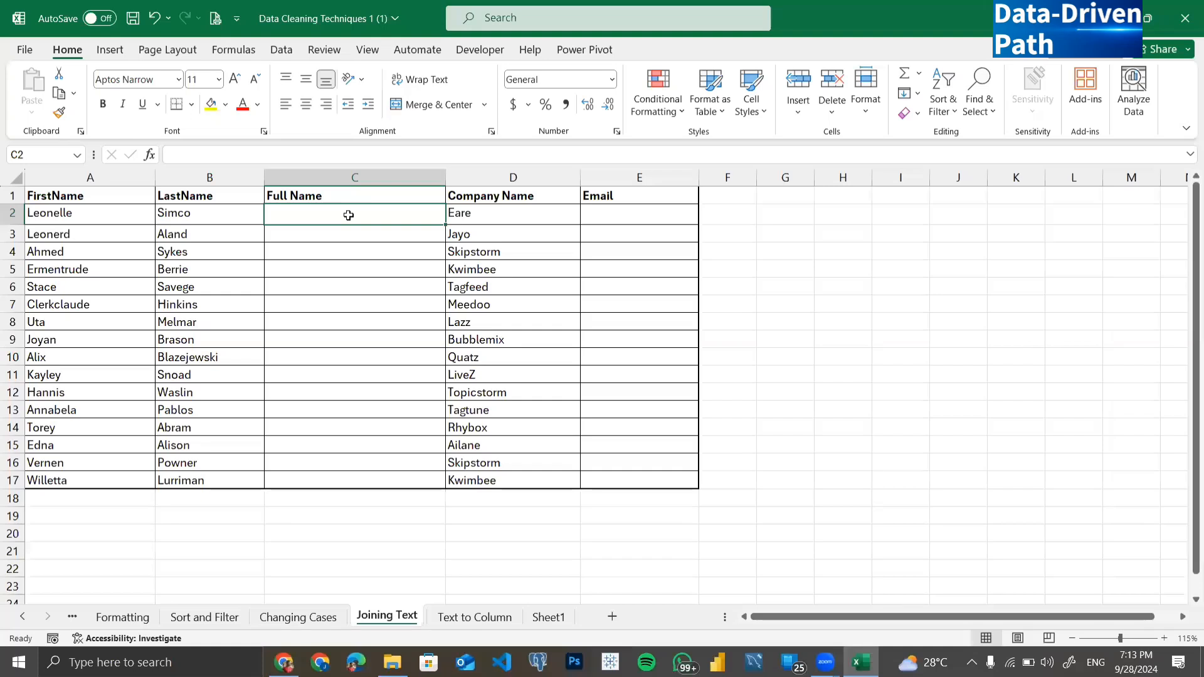
type("=")
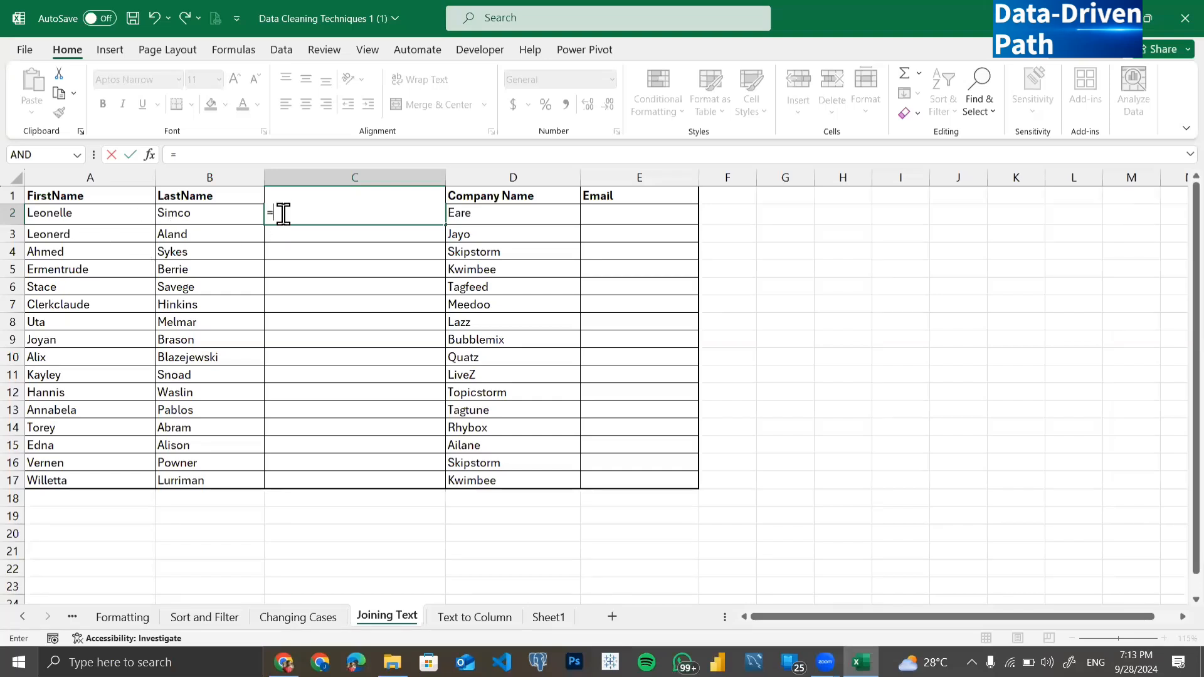
left_click(102, 213)
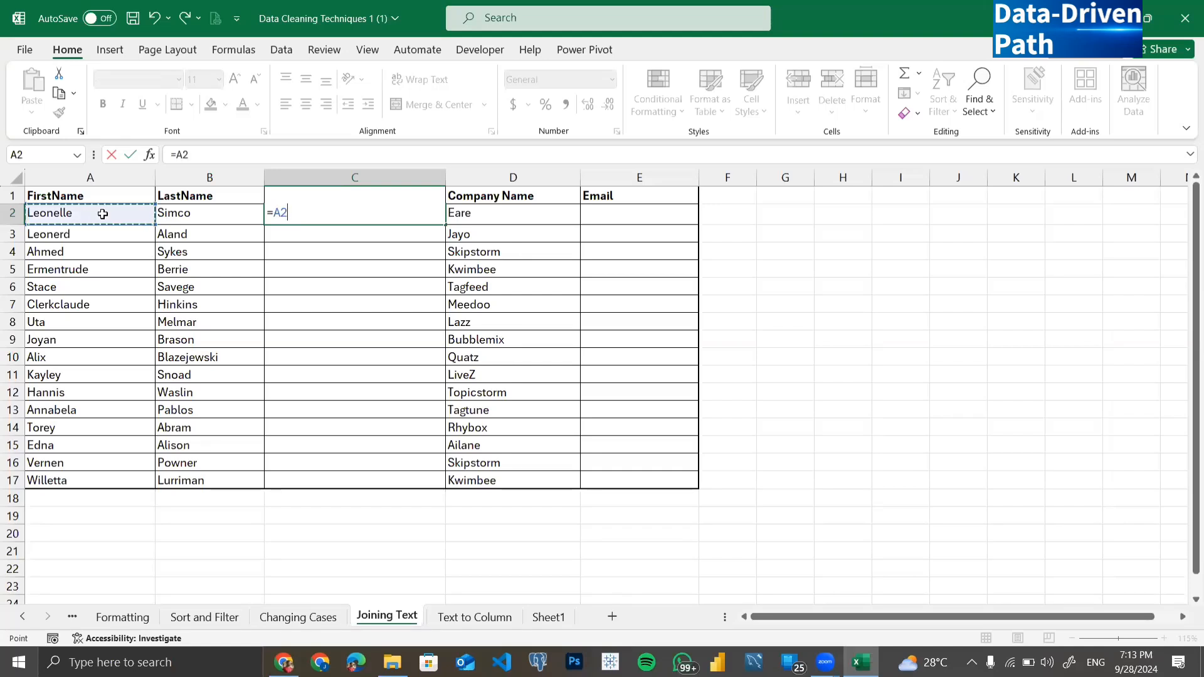
type("&")
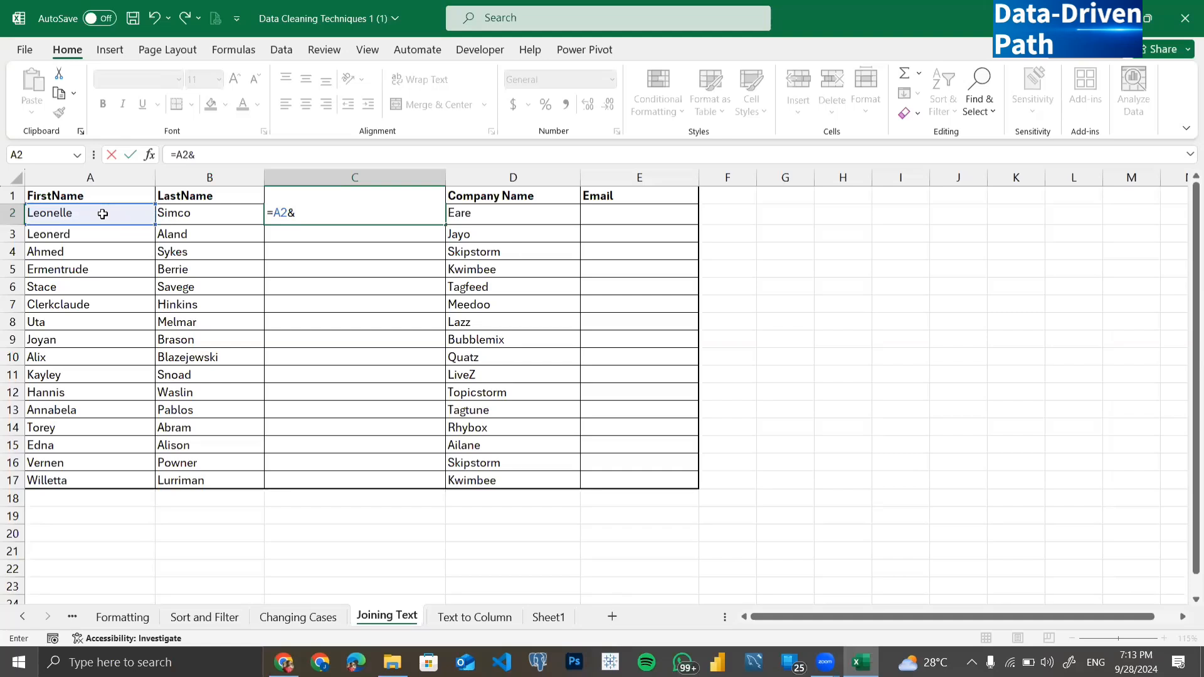
left_click(185, 215)
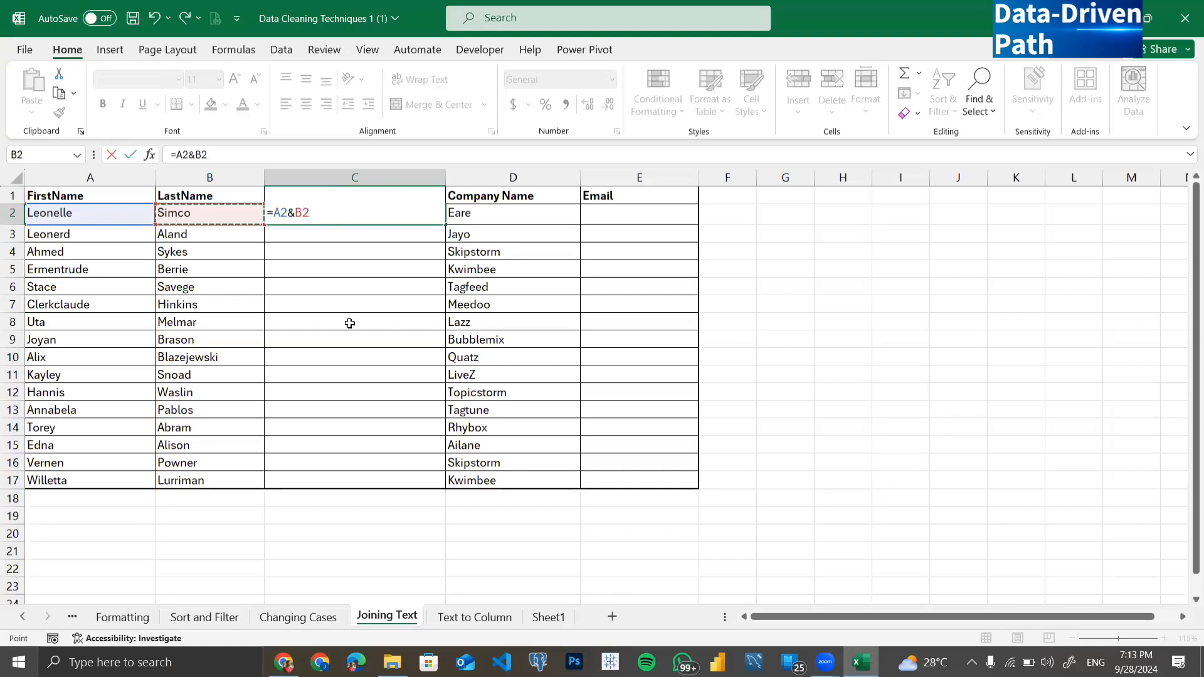
key("Return")
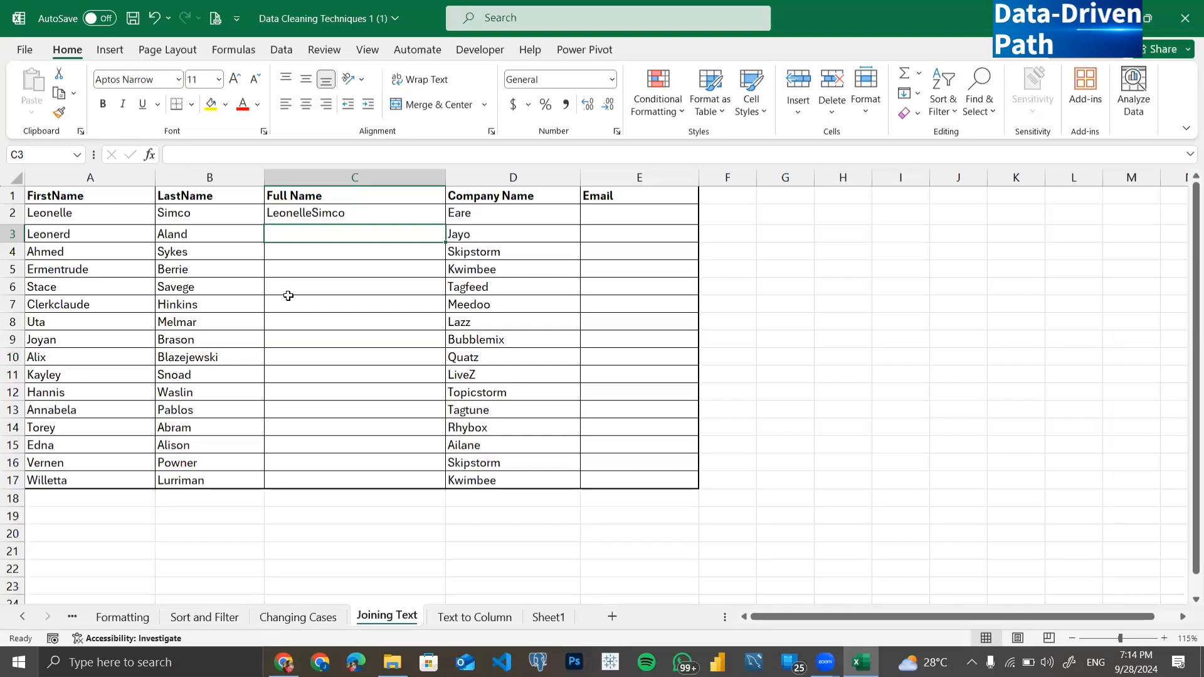
Step: Rewrite the formula in C2 as =A2&" "&B2 and fill it down the Full Name column to C17
double_click(341, 214)
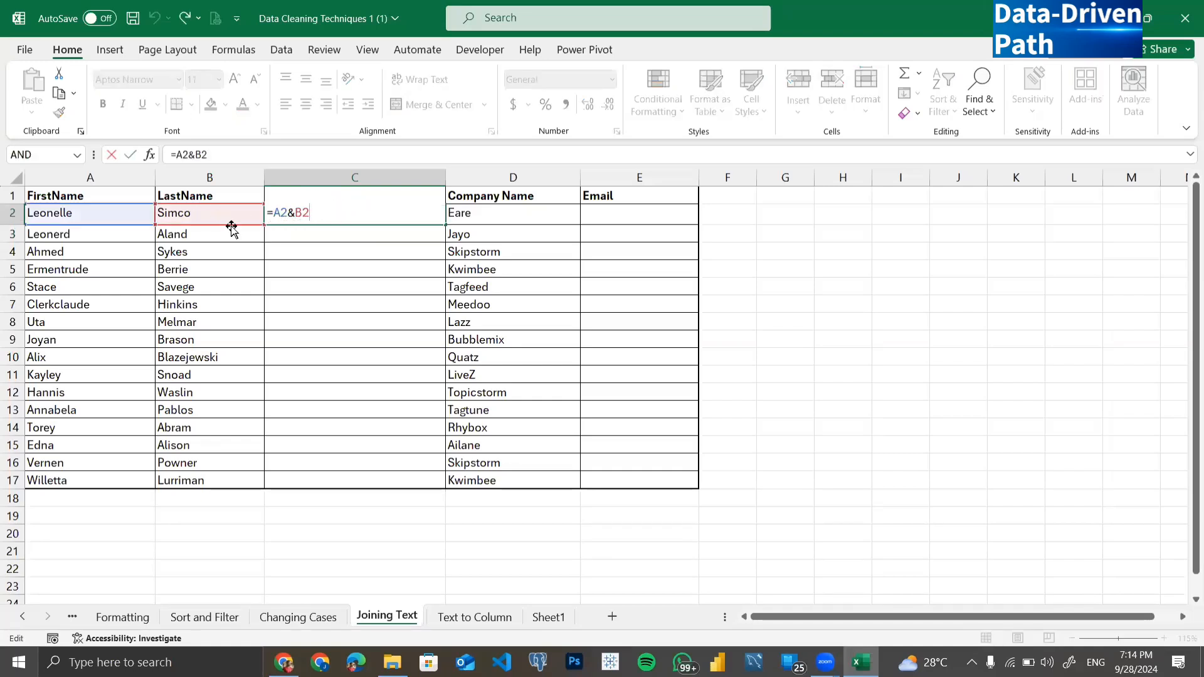
key("BackSpace")
key("BackSpace")
key("BackSpace")
key("BackSpace")
key("BackSpace")
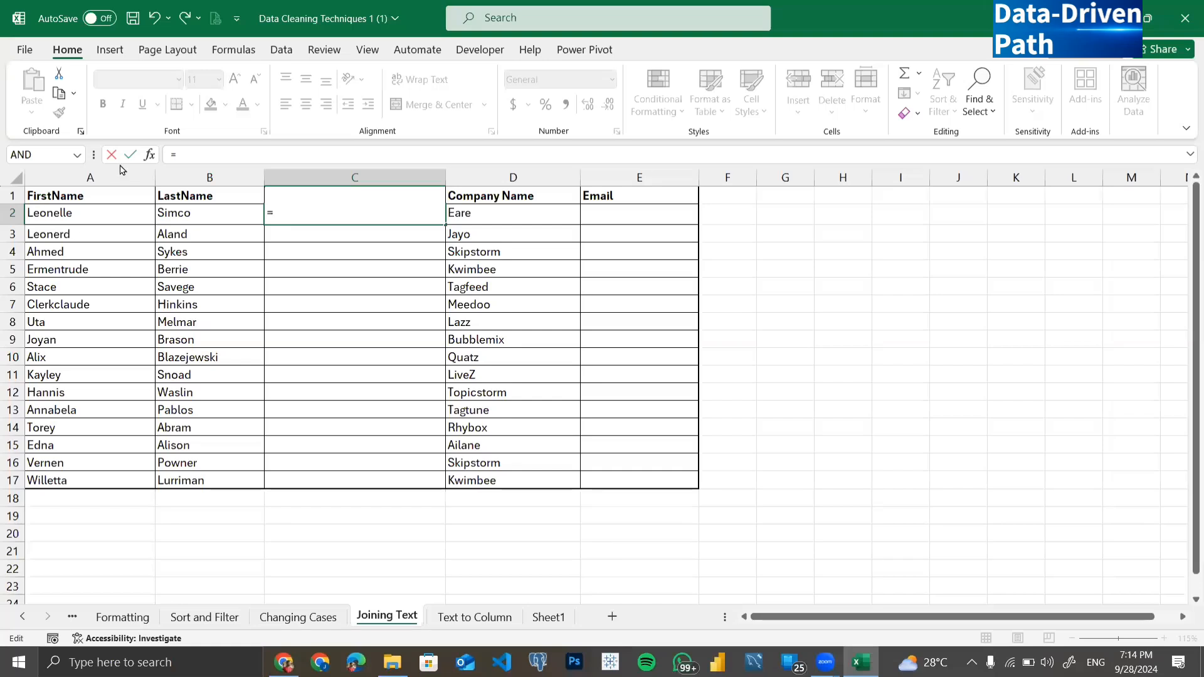
left_click(75, 215)
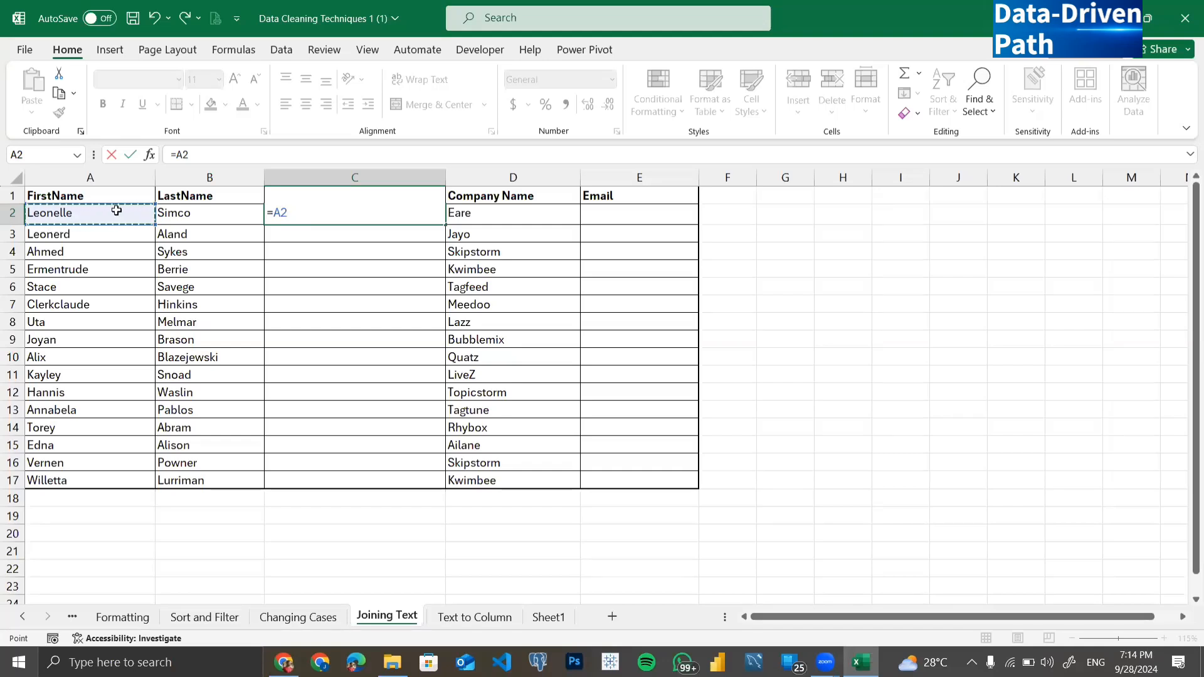
type("&")
type("\" \"")
type("&")
left_click(194, 213)
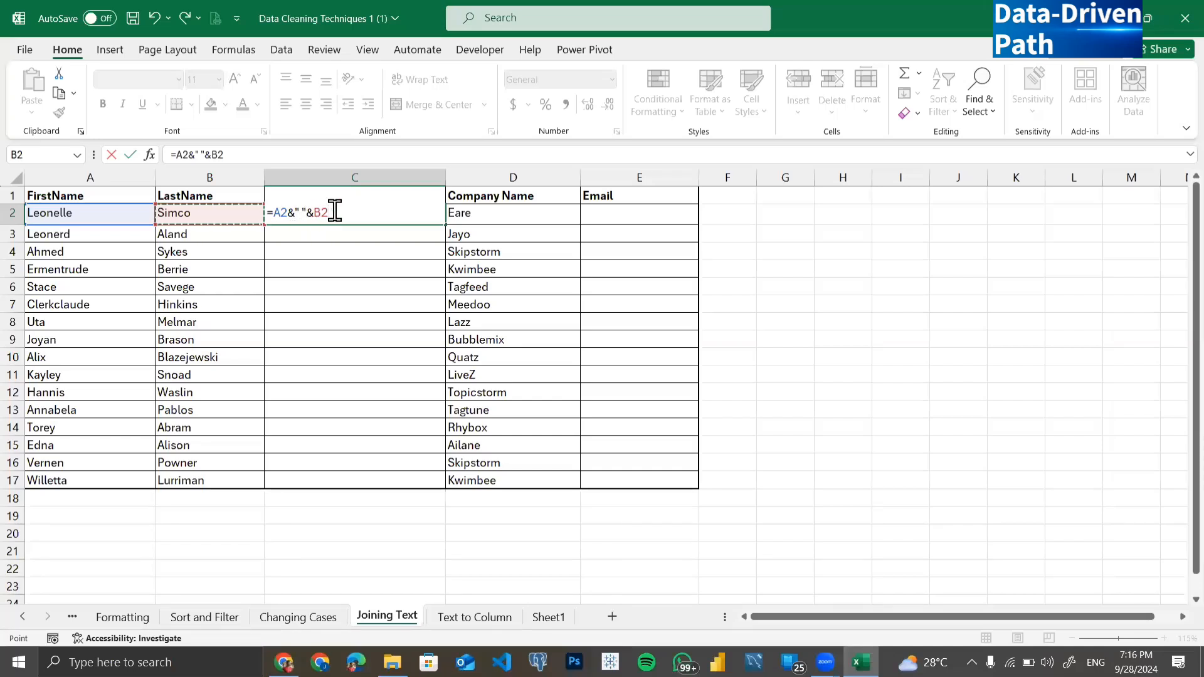
key("Return")
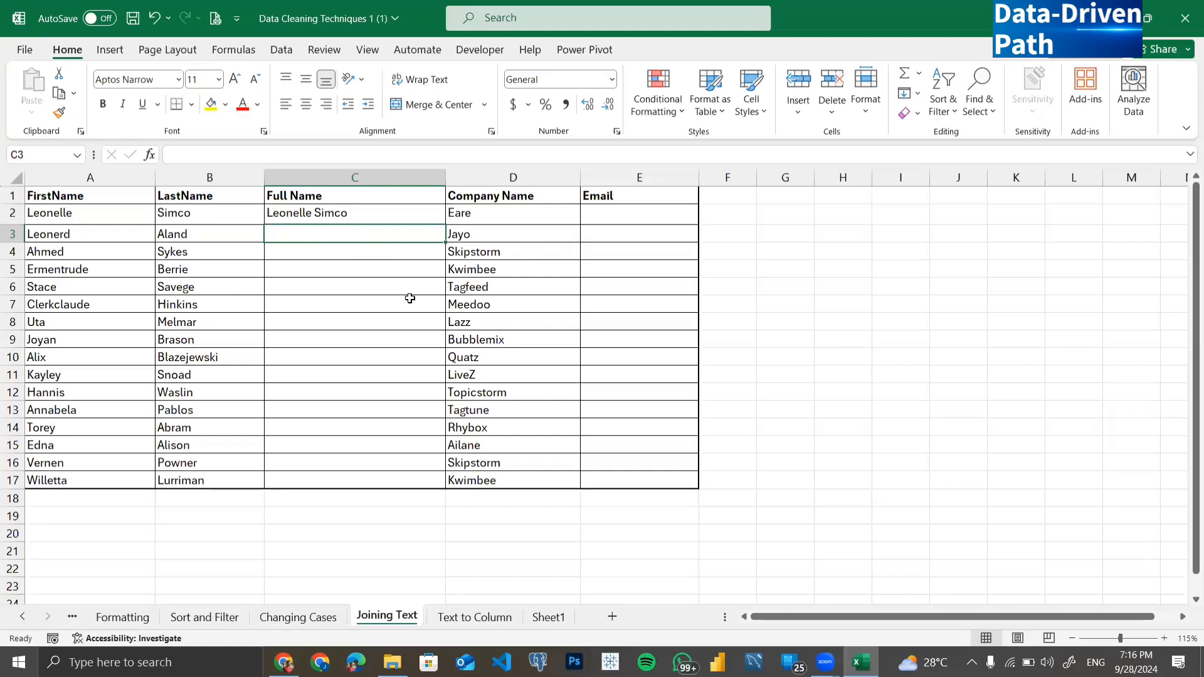
left_click(414, 214)
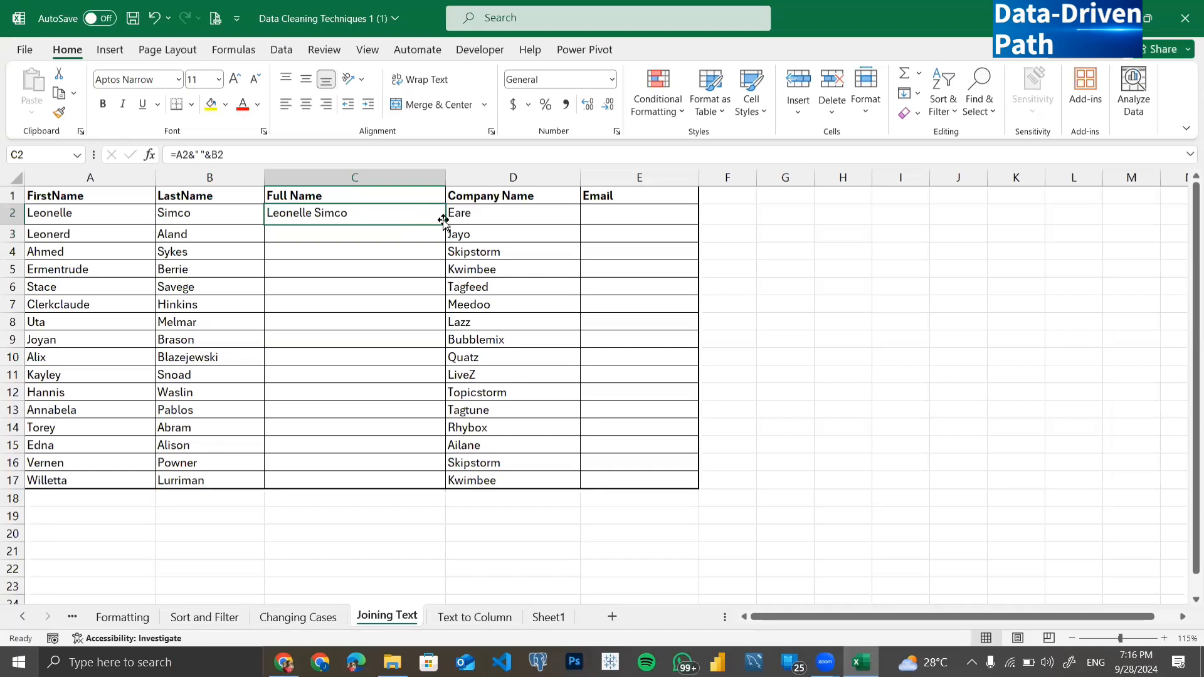
double_click(444, 222)
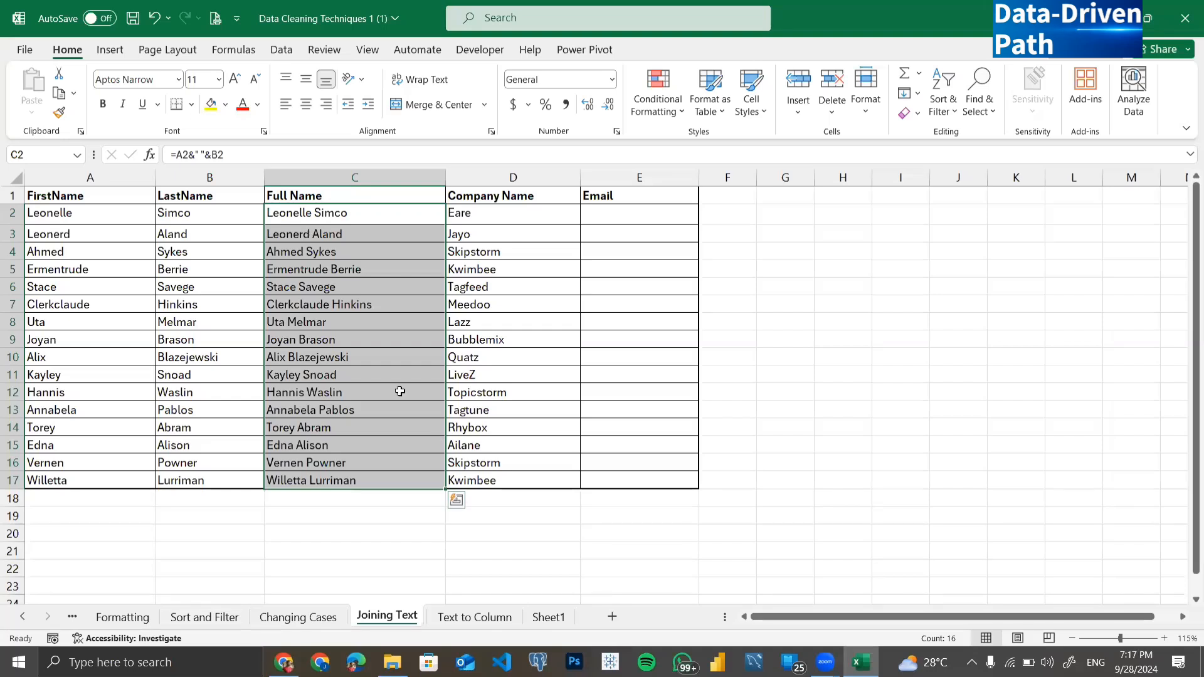
Step: Enter the formula =CONCAT(A2," ",B2) in the first Email cell, E2
left_click(613, 213)
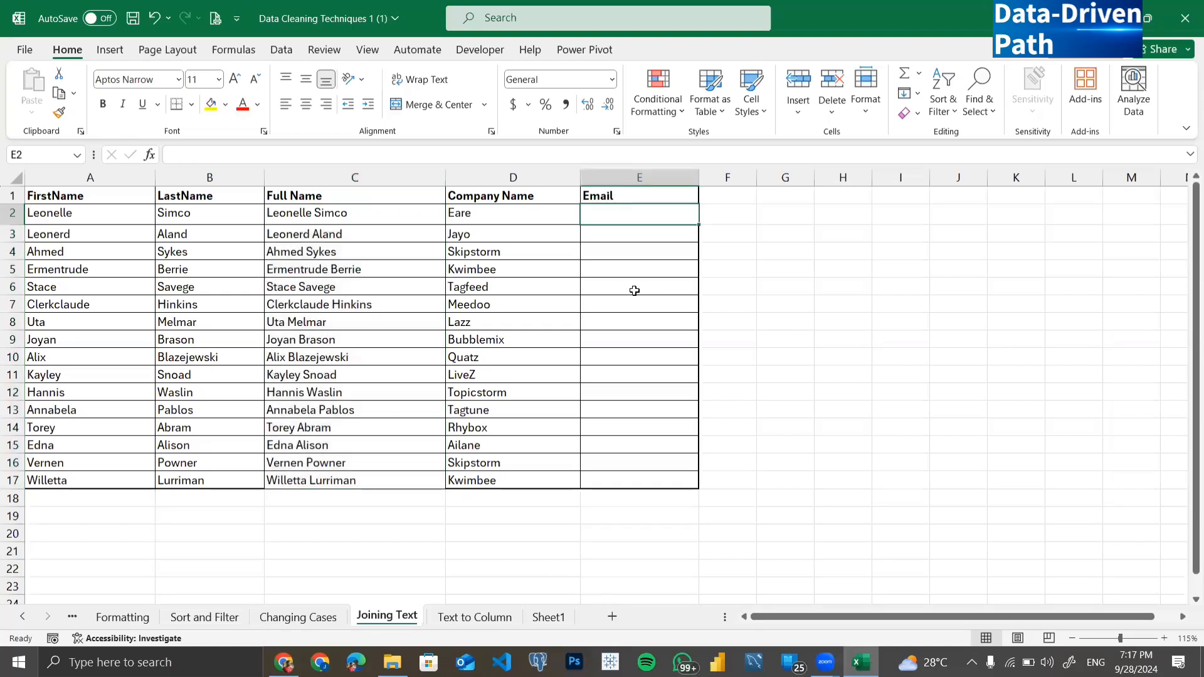
type("=")
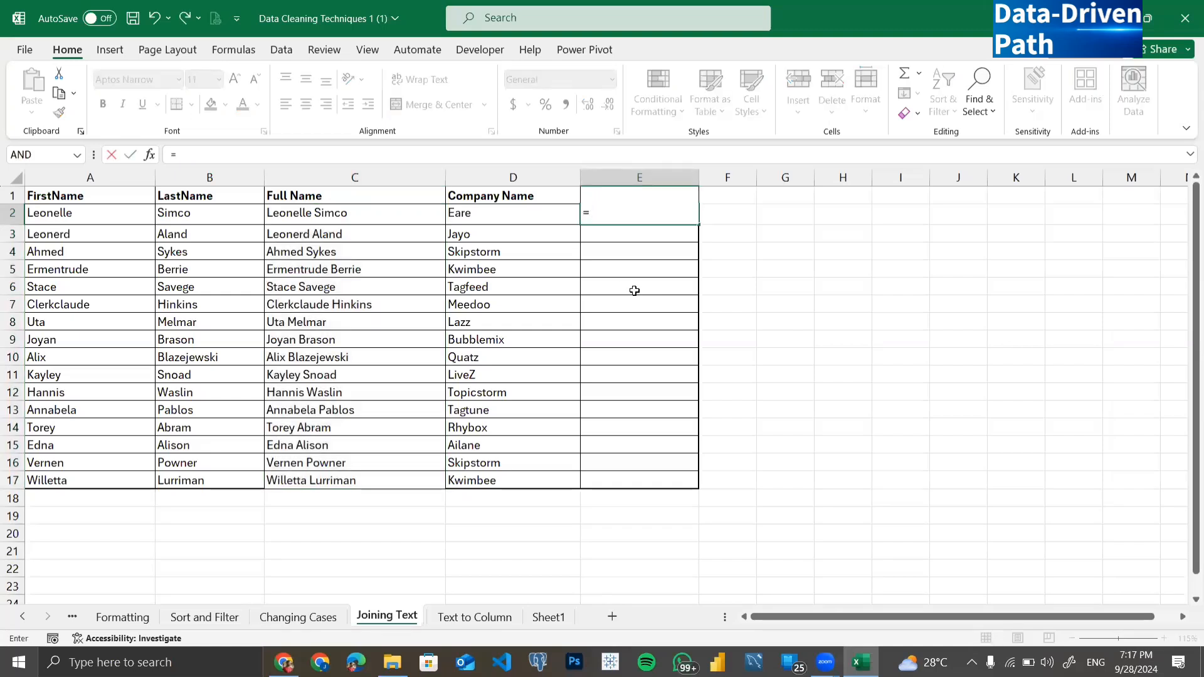
type("CONCAT")
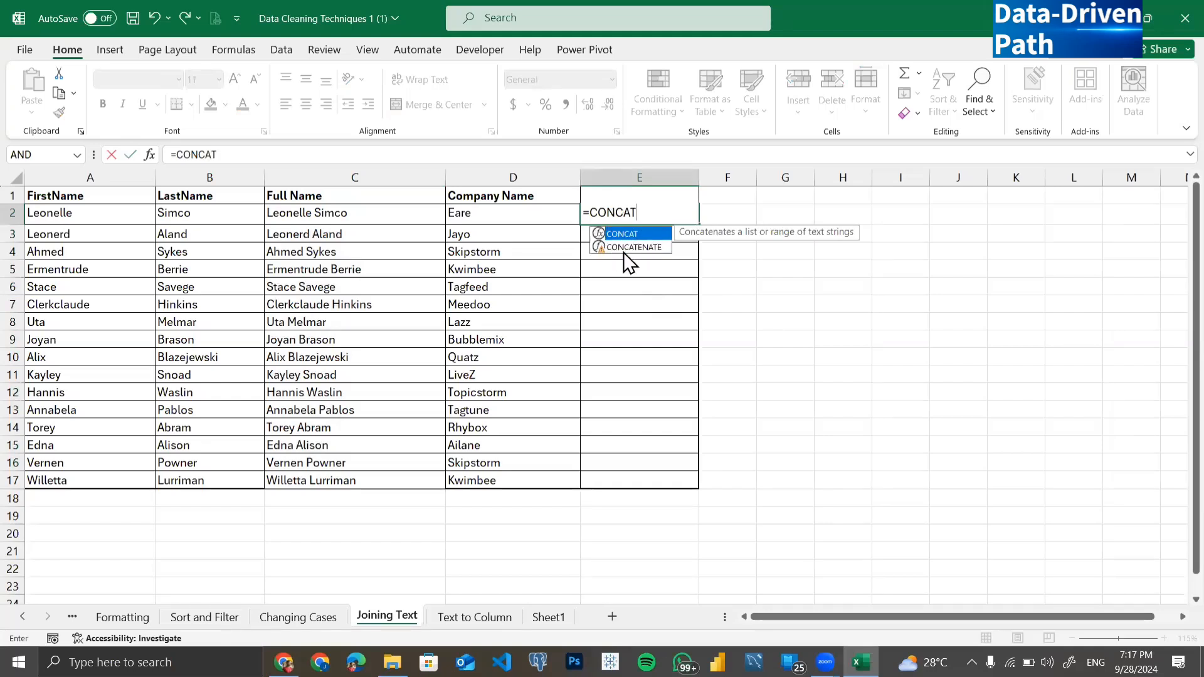
type("(")
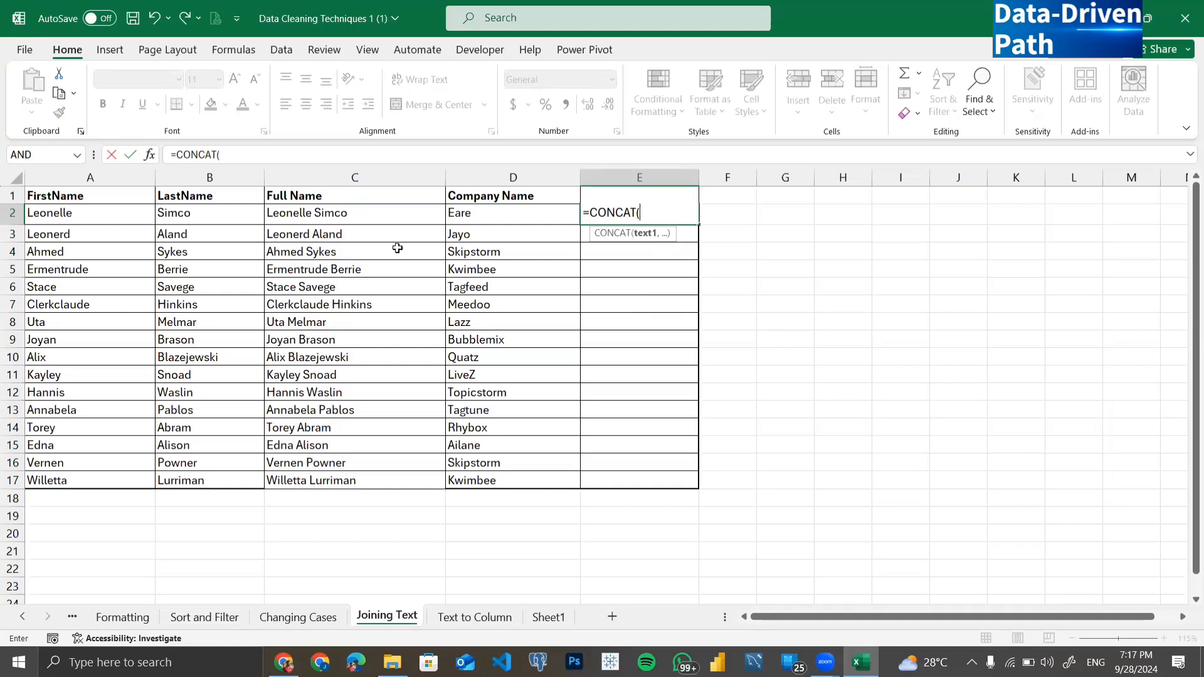
left_click(76, 215)
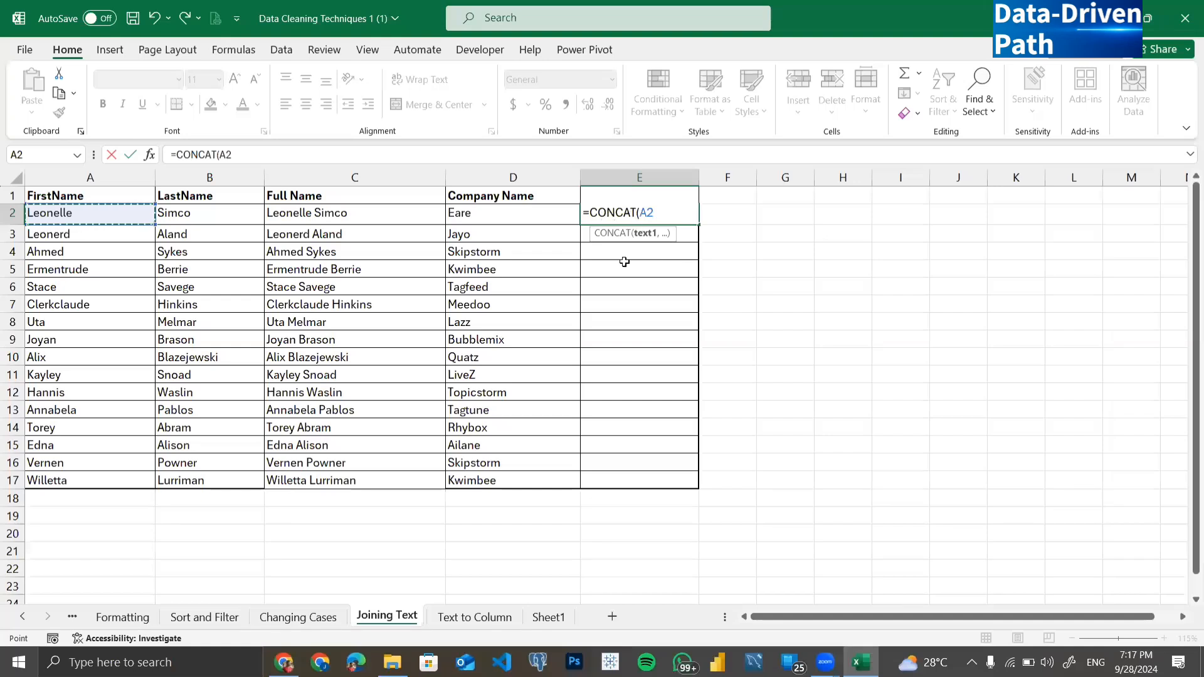
type(",")
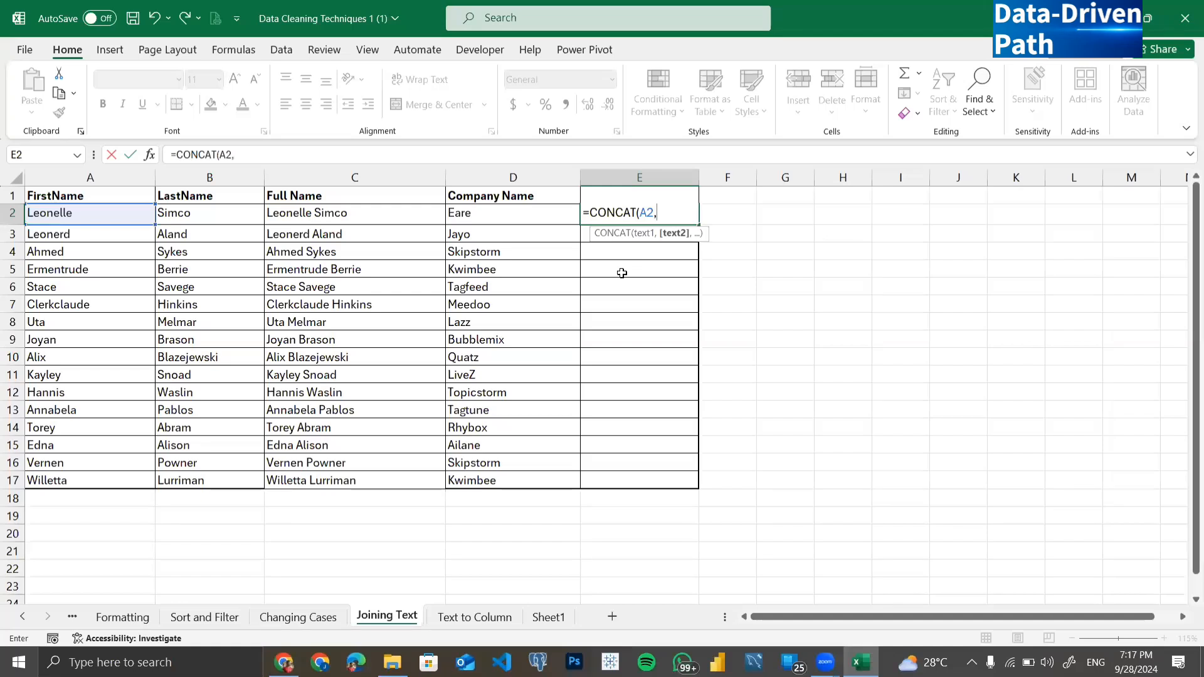
type("\" \",")
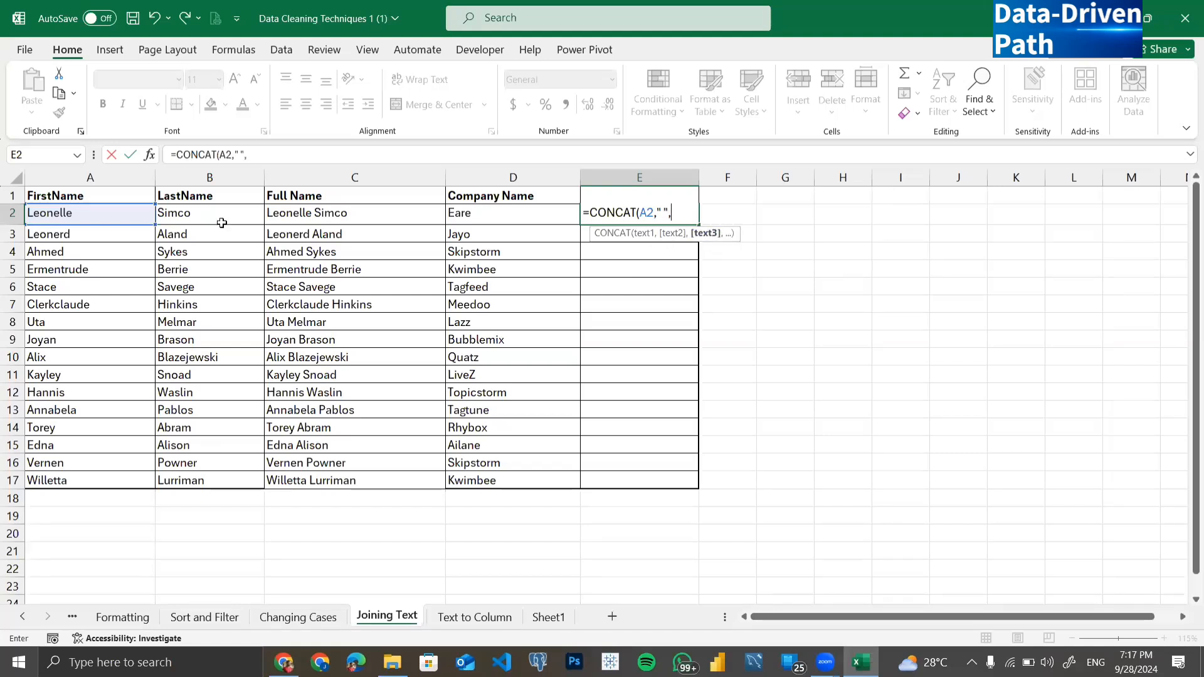
left_click(182, 215)
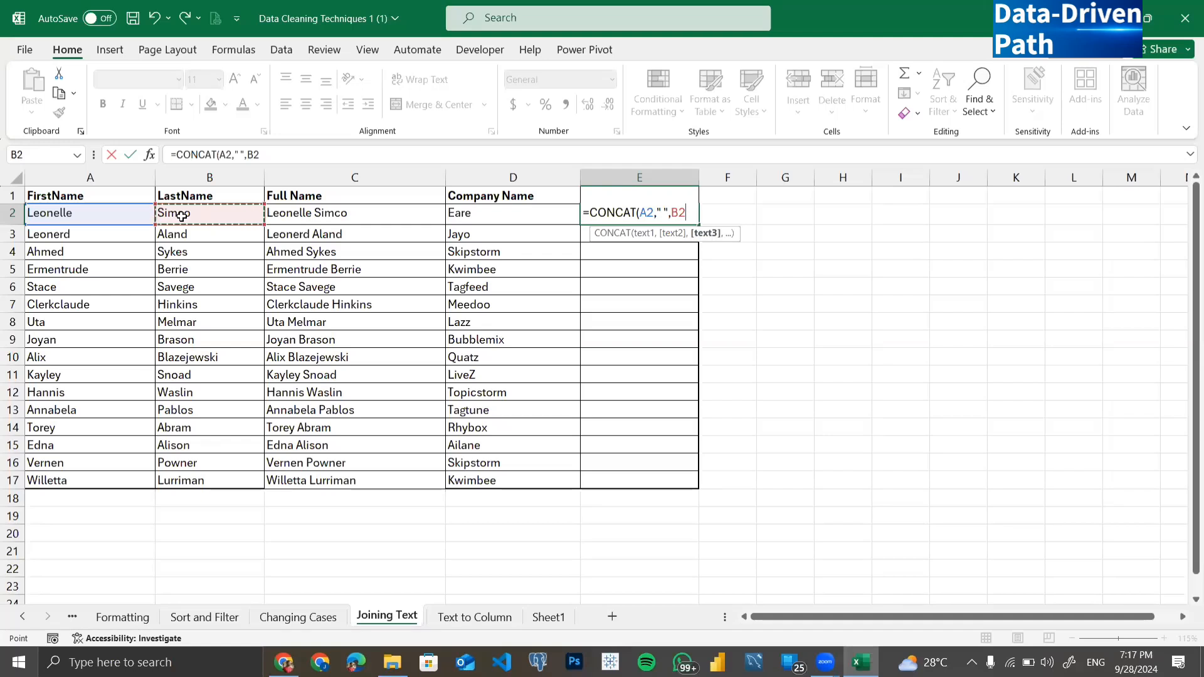
type(")")
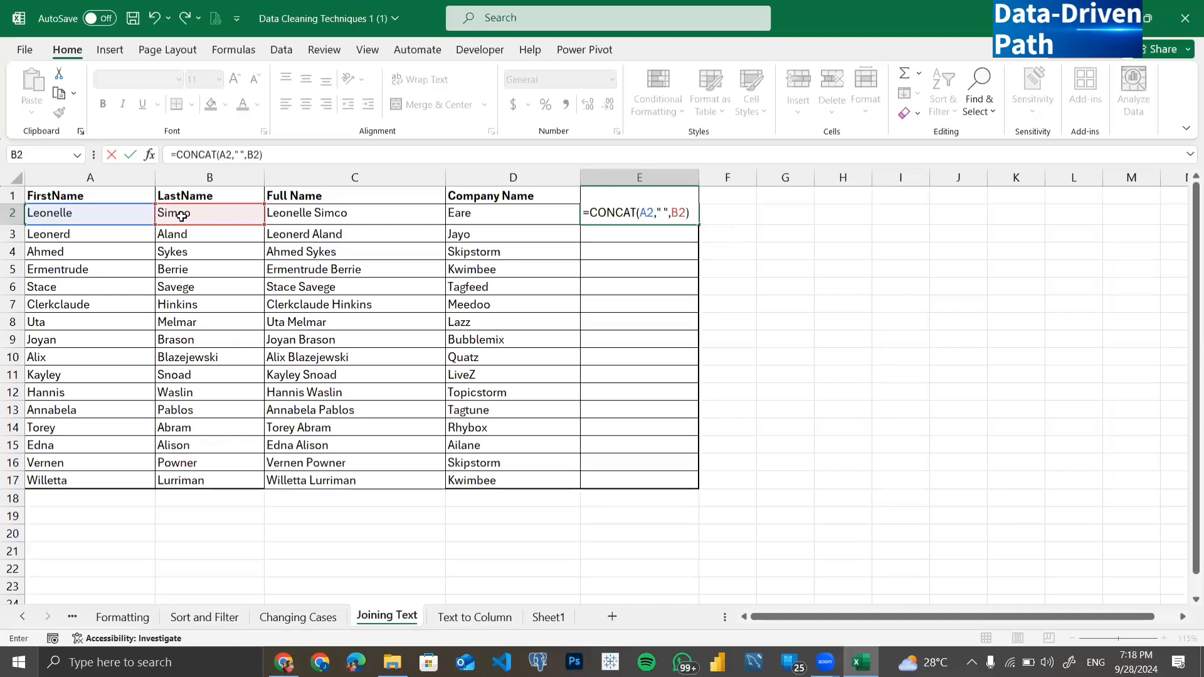
key("Return")
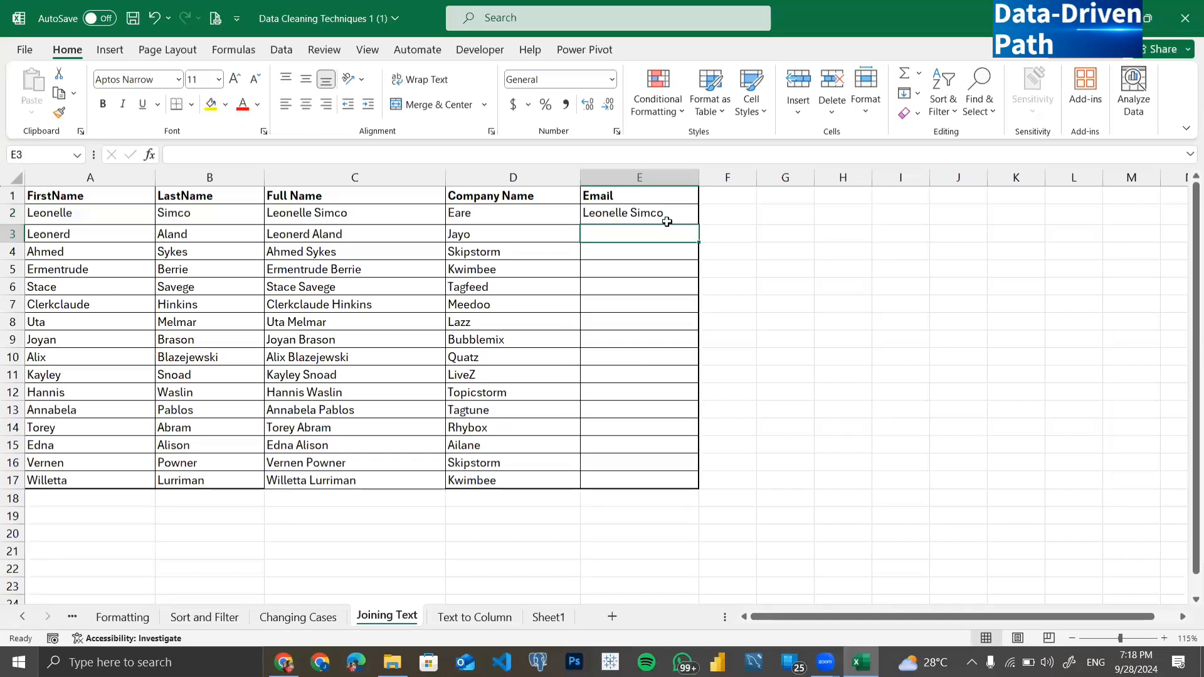
Step: Change the separator in E2's CONCAT formula to an underscore, giving =CONCAT(A2,"_",B2)
left_click(637, 213)
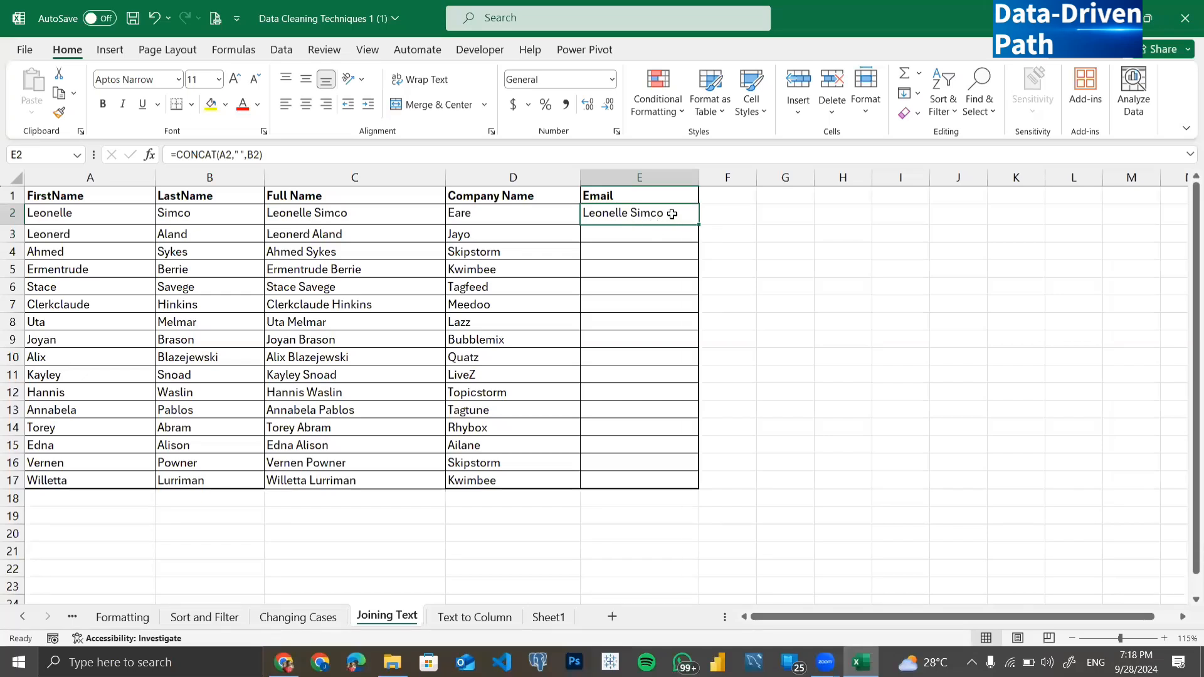
double_click(671, 214)
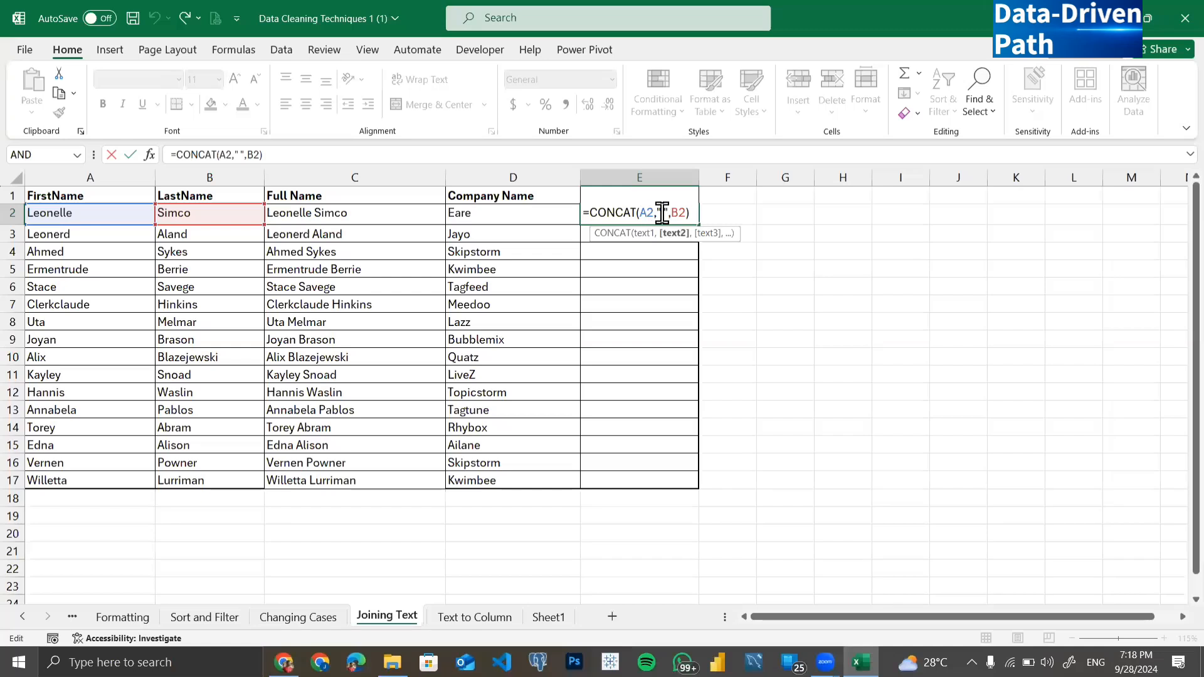
left_click(663, 213)
key("BackSpace")
type("_")
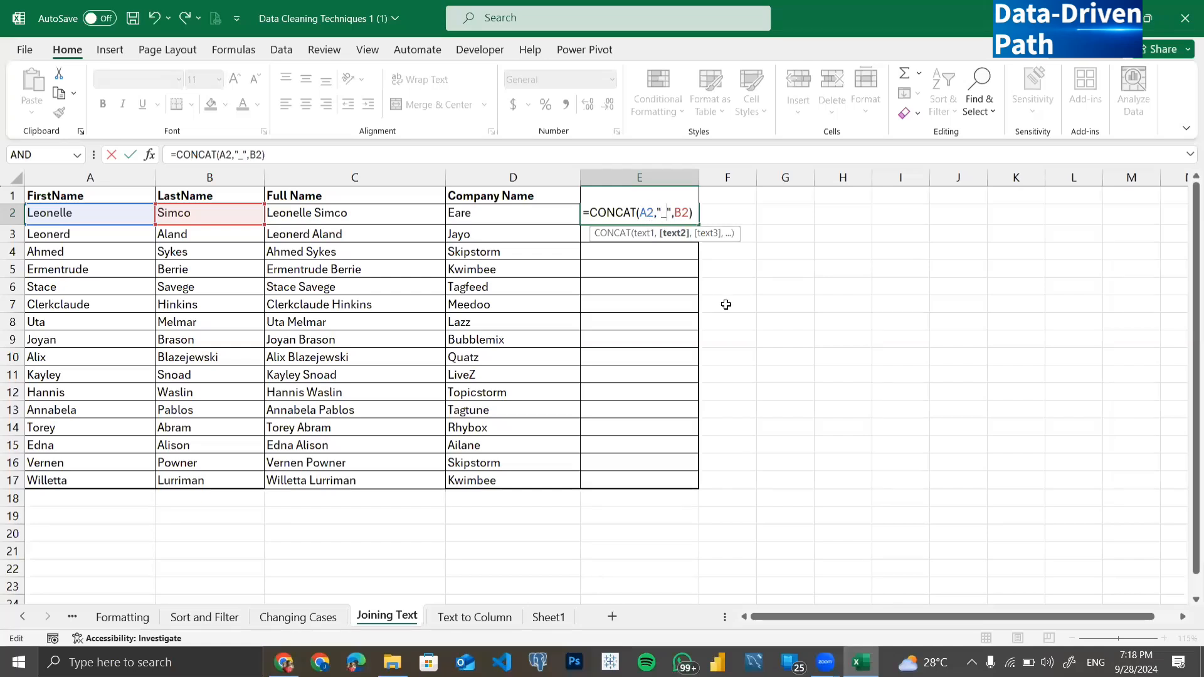
key("Return")
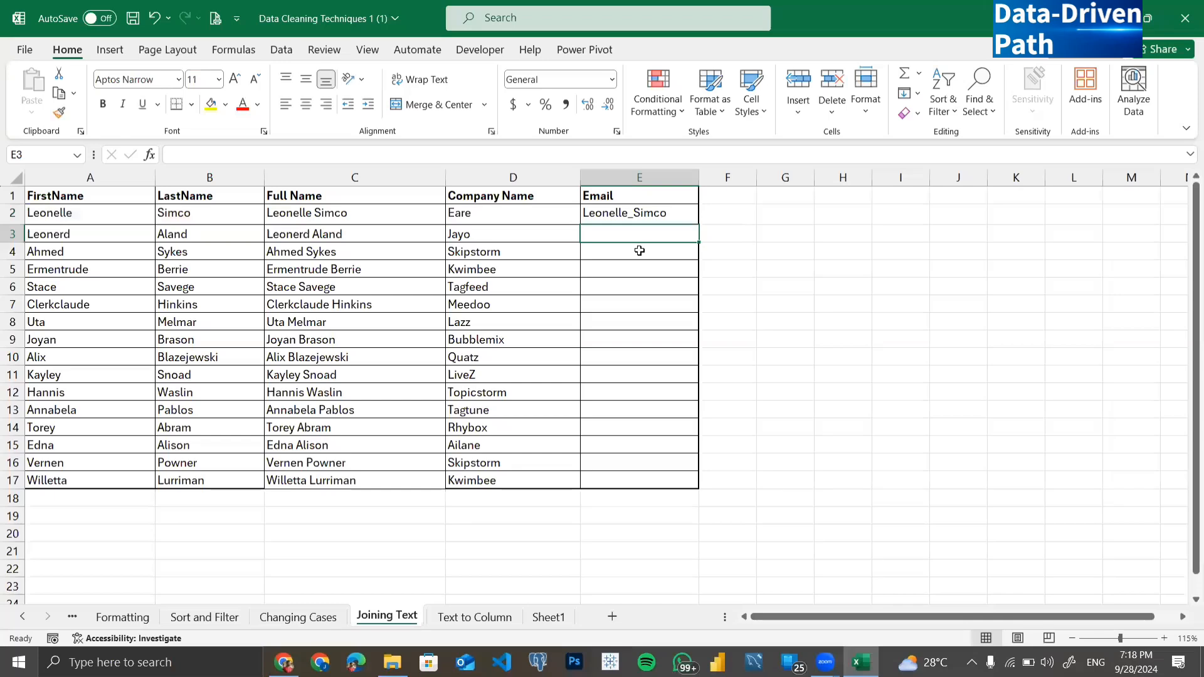
scroll(673, 216, "up", 6, "ctrl")
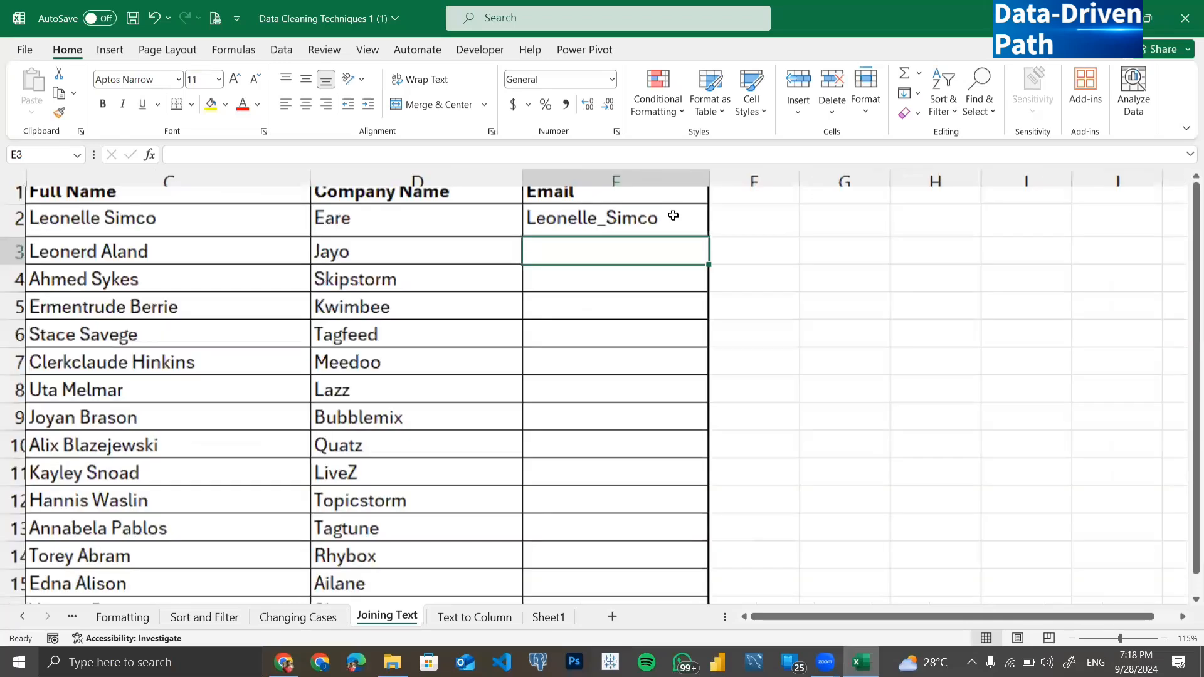
Step: Extend E2's formula with "@", the company name in D2 and ".com", giving =CONCAT(A2,"_",B2,"@",D2,".com")
scroll(664, 247, "down", 1)
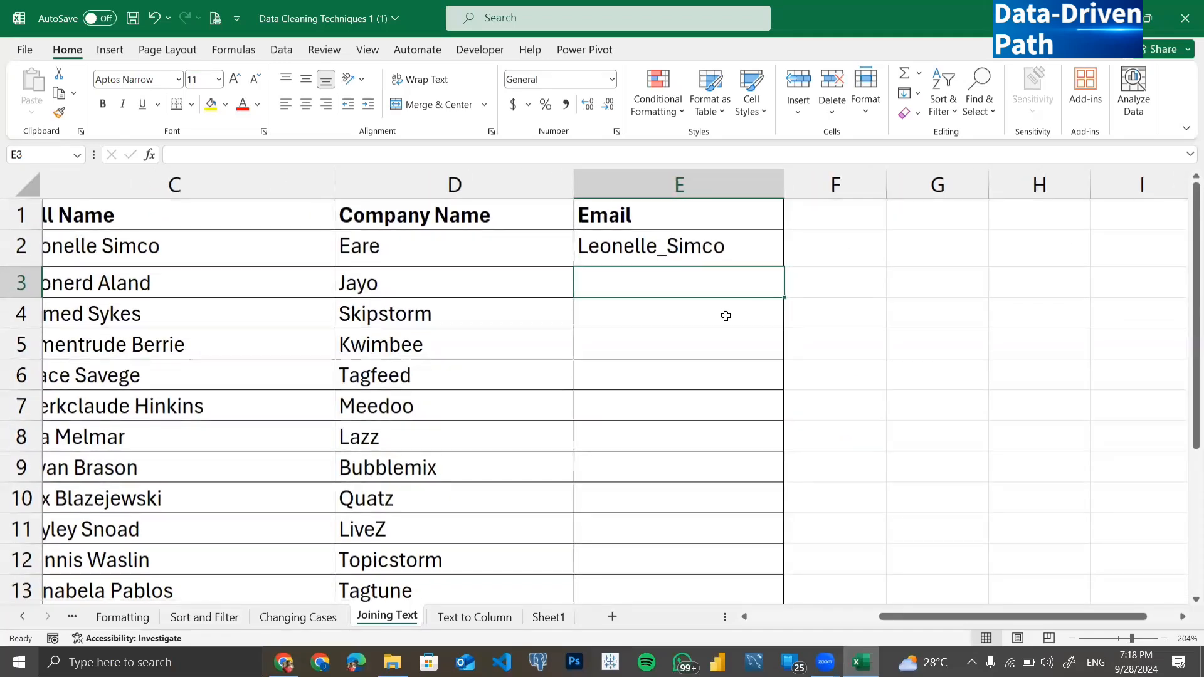
scroll(723, 315, "right", 3)
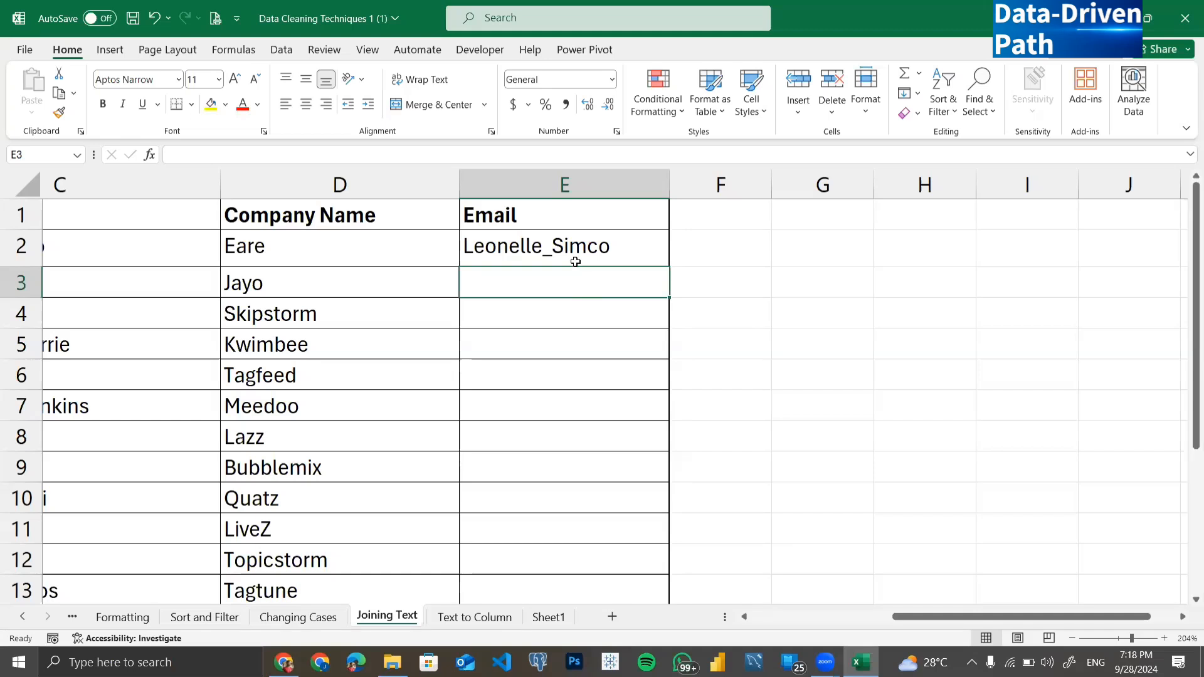
left_click(574, 247)
double_click(567, 245)
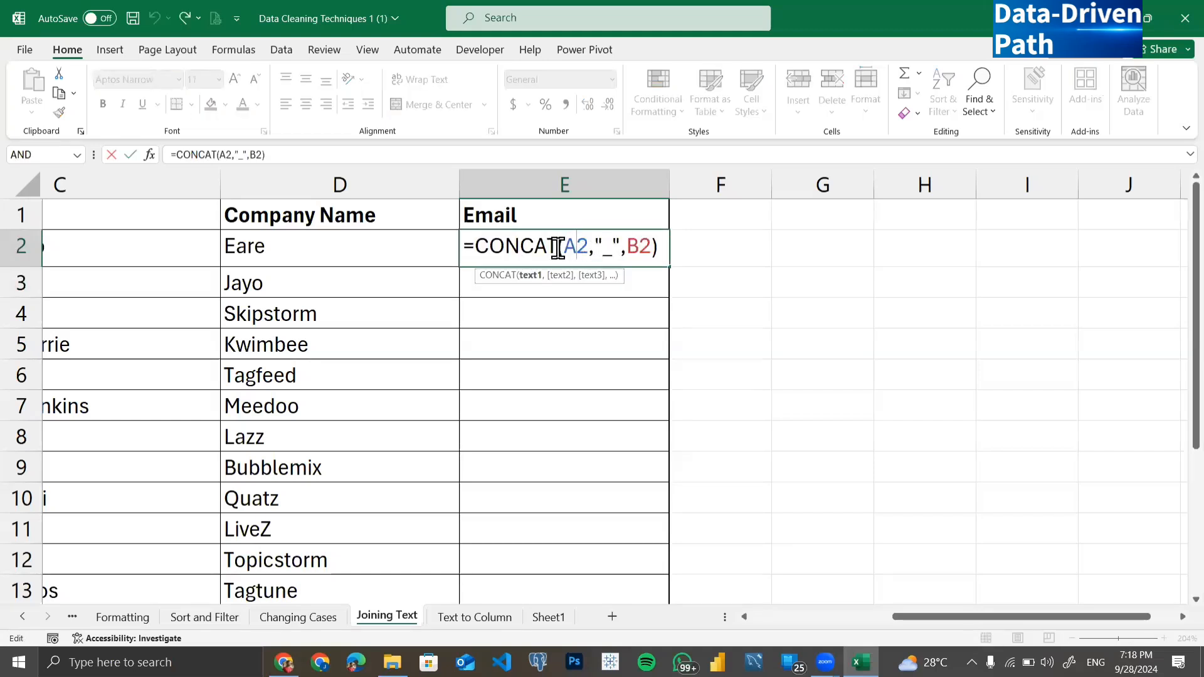
left_click(649, 246)
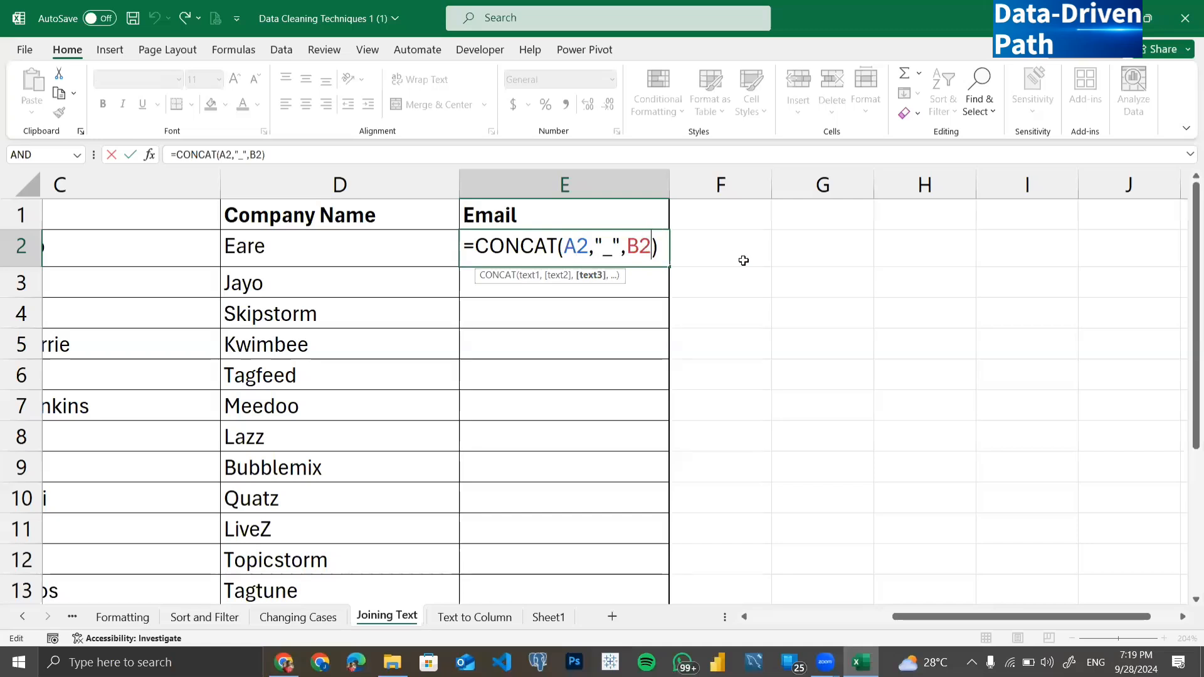
type(",")
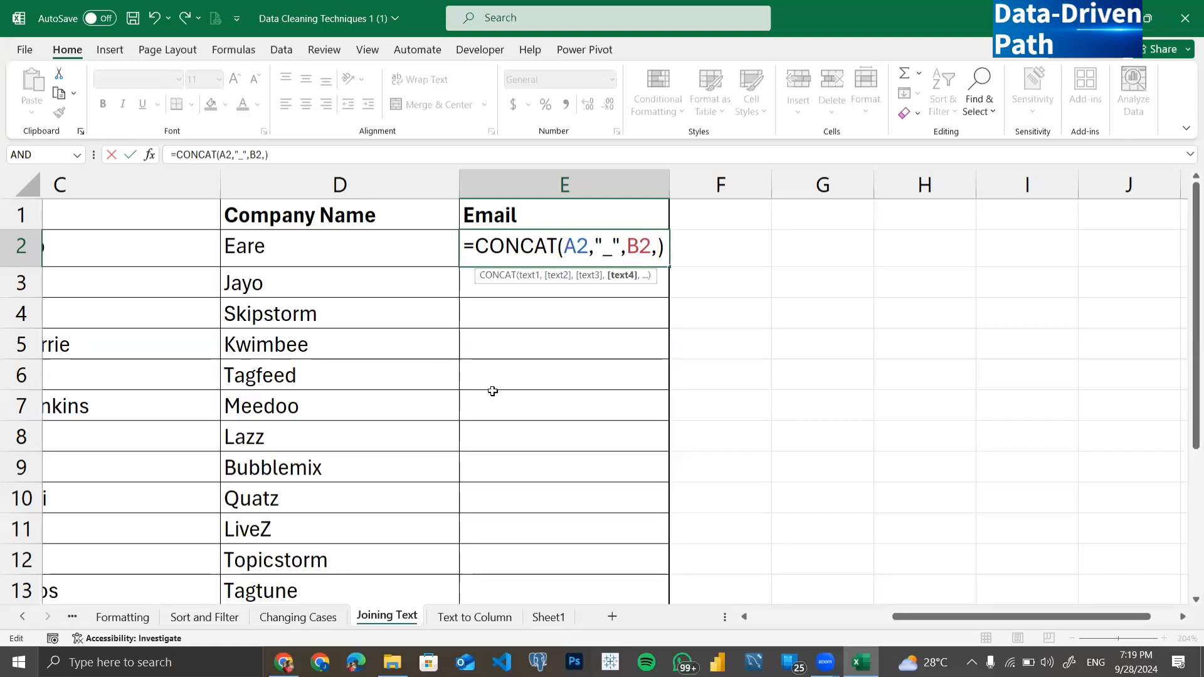
type("\"@")
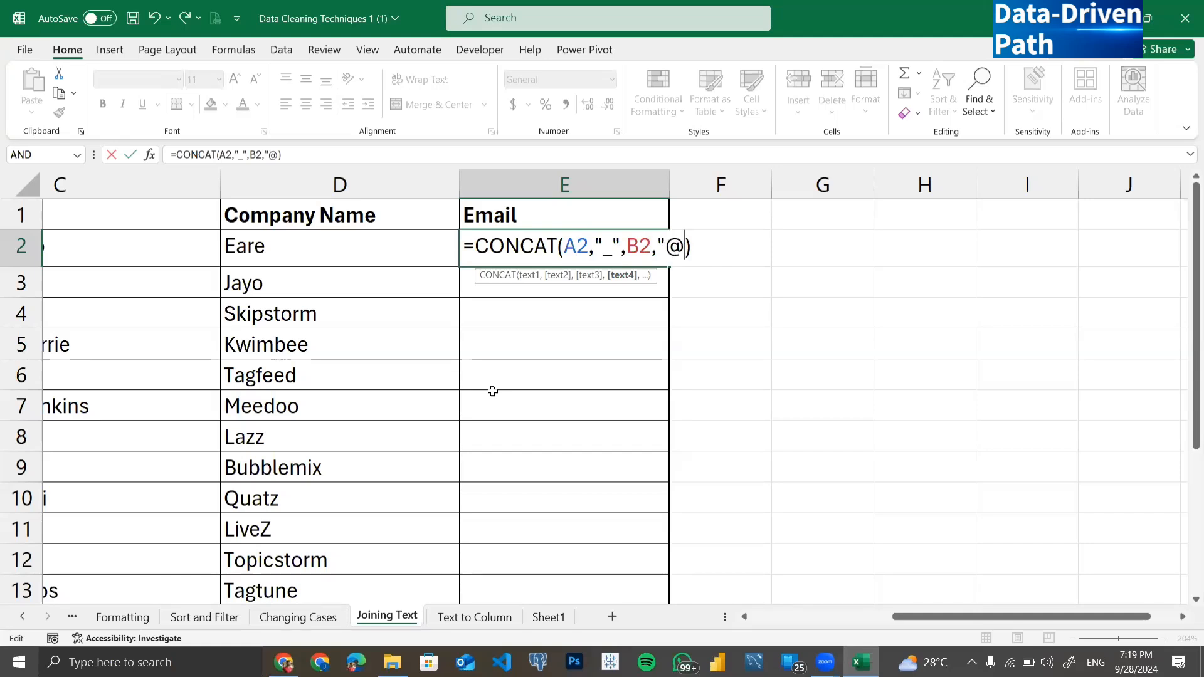
type("\",")
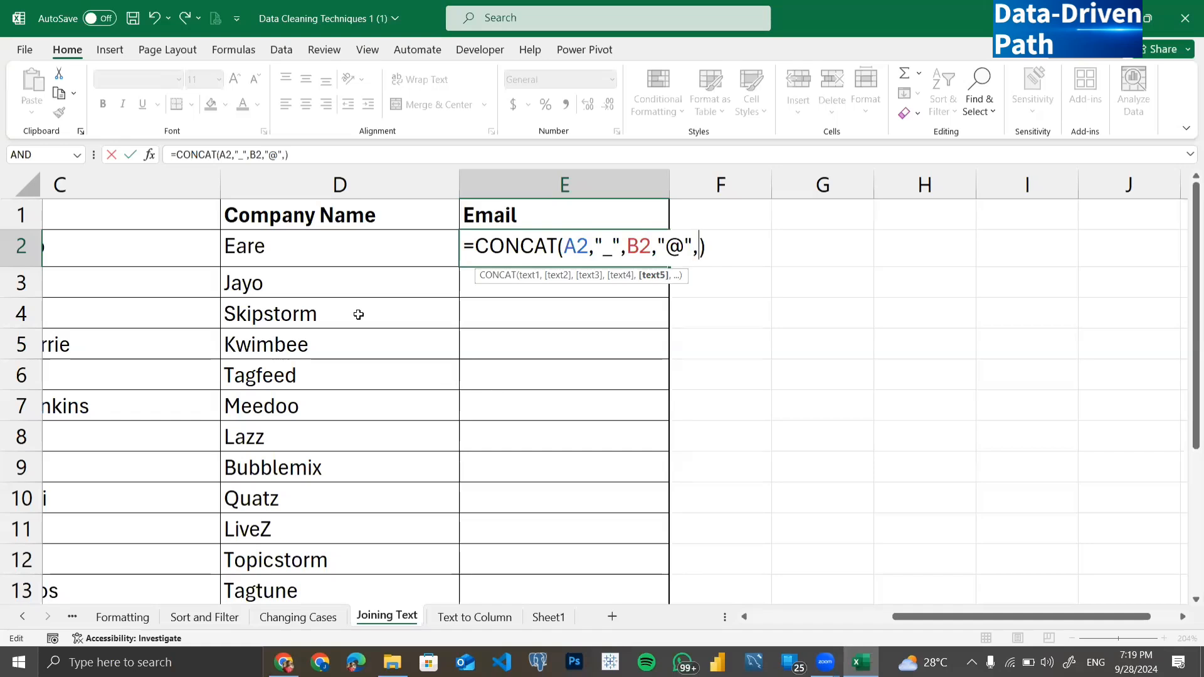
left_click(328, 245)
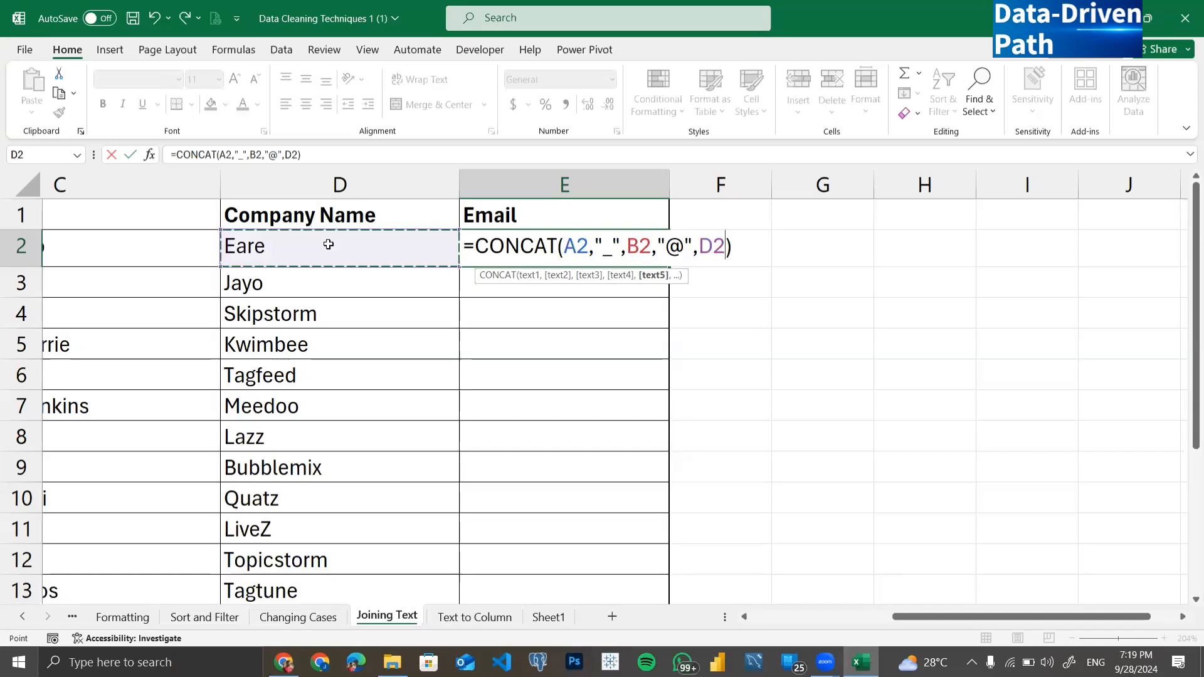
type(",")
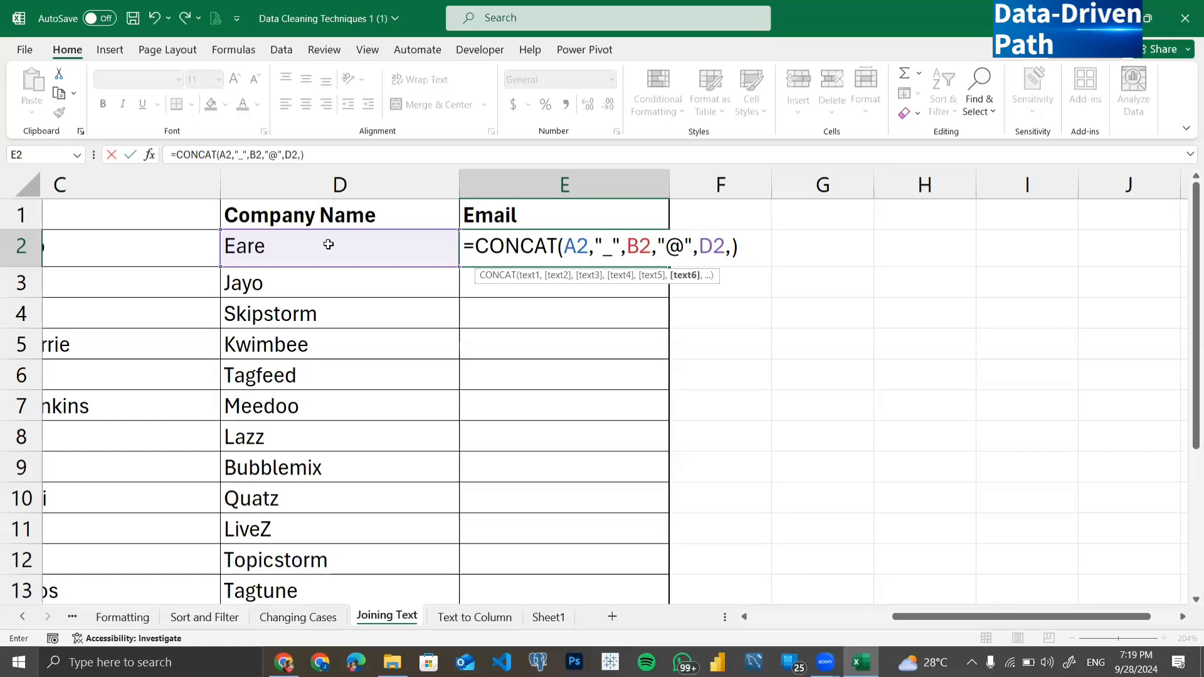
type("\".")
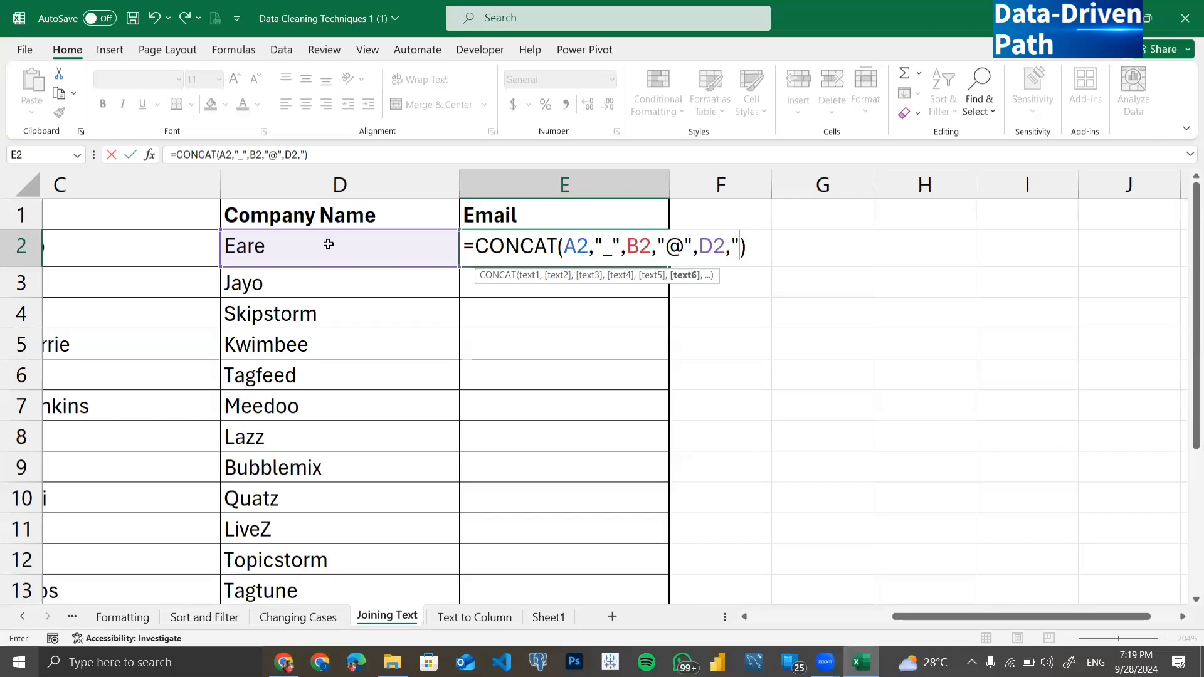
type("com\"")
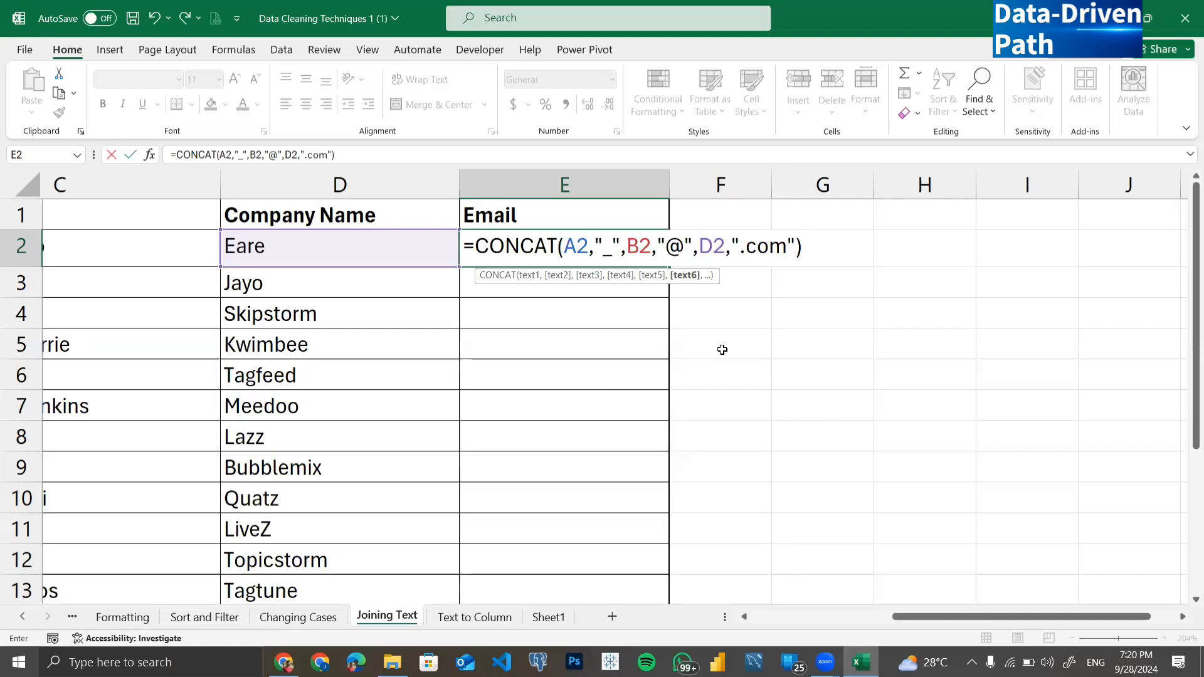
key("Return")
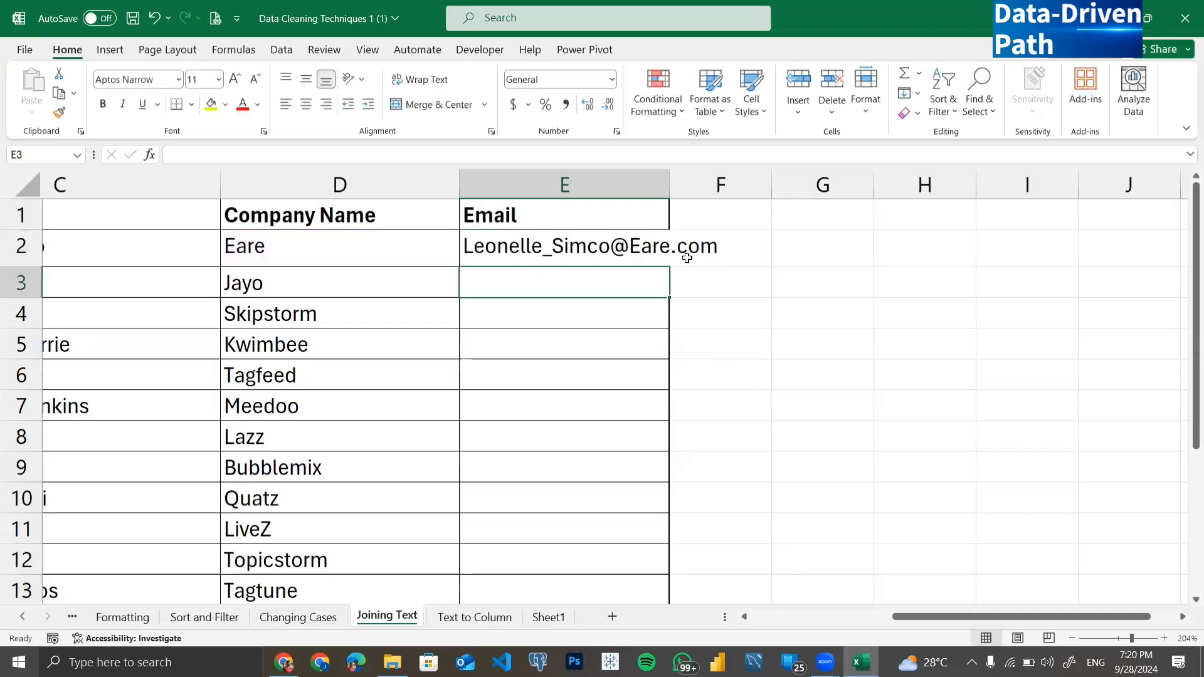
Step: Fill E2's formula down the Email column, and undo both the fill and the formula extension
key("Up")
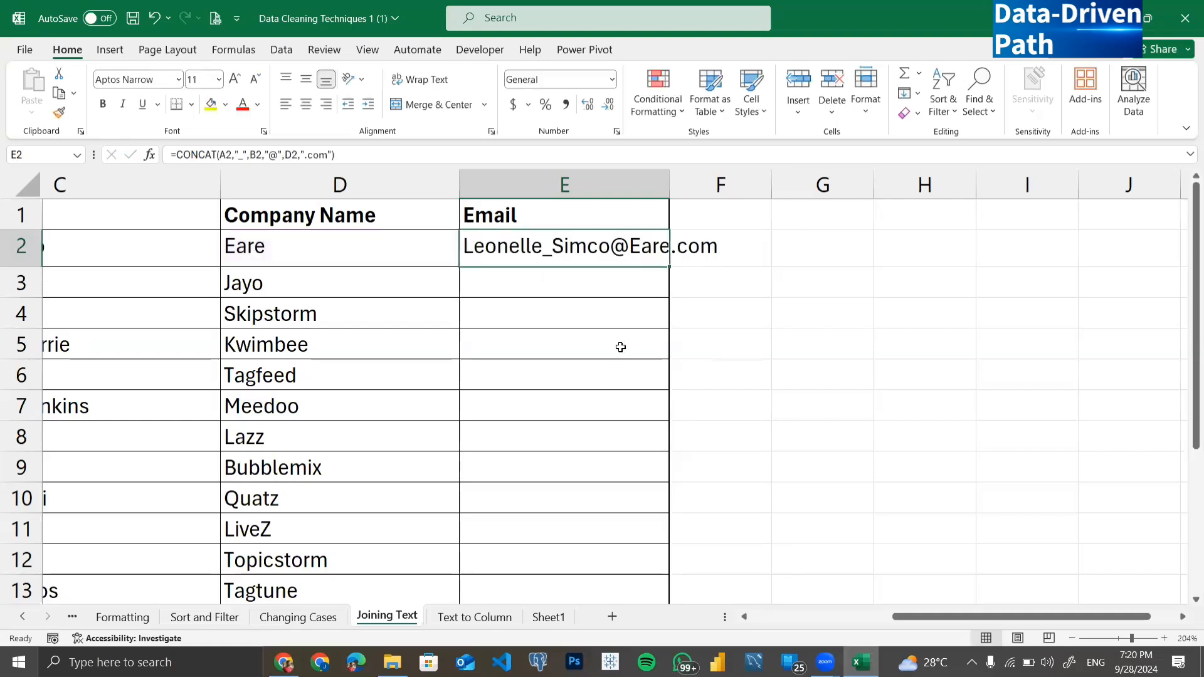
left_click_drag(669, 265, 669, 265)
double_click(668, 266)
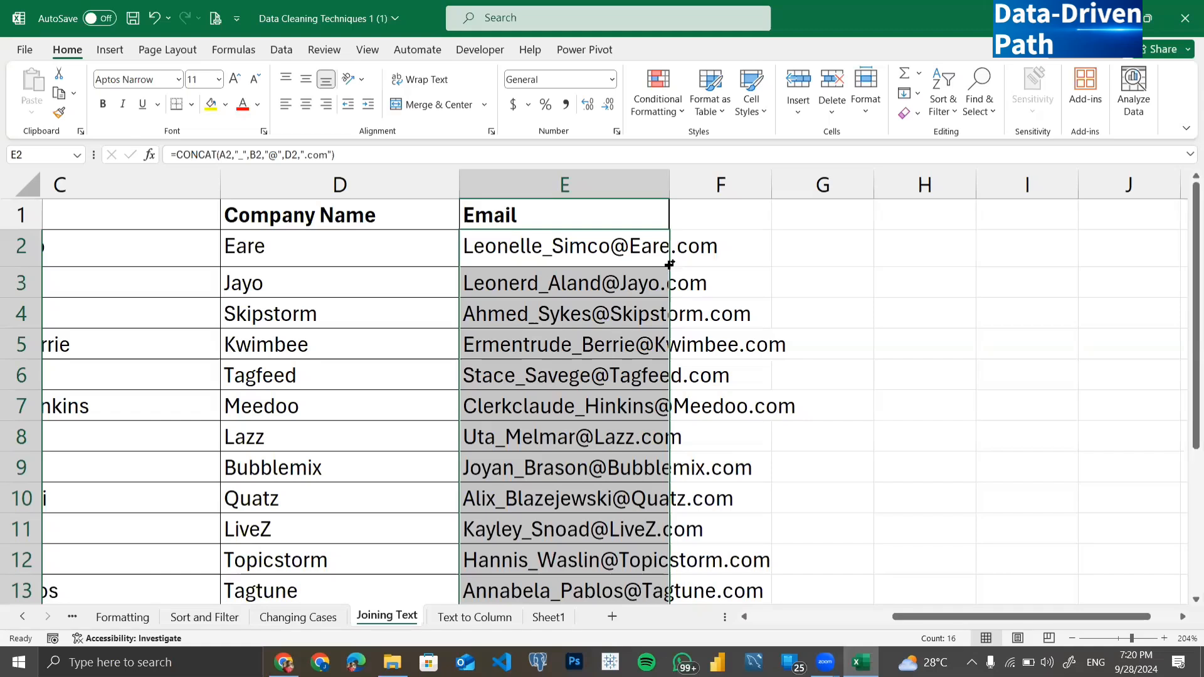
key("ctrl+z")
key("ctrl+z")
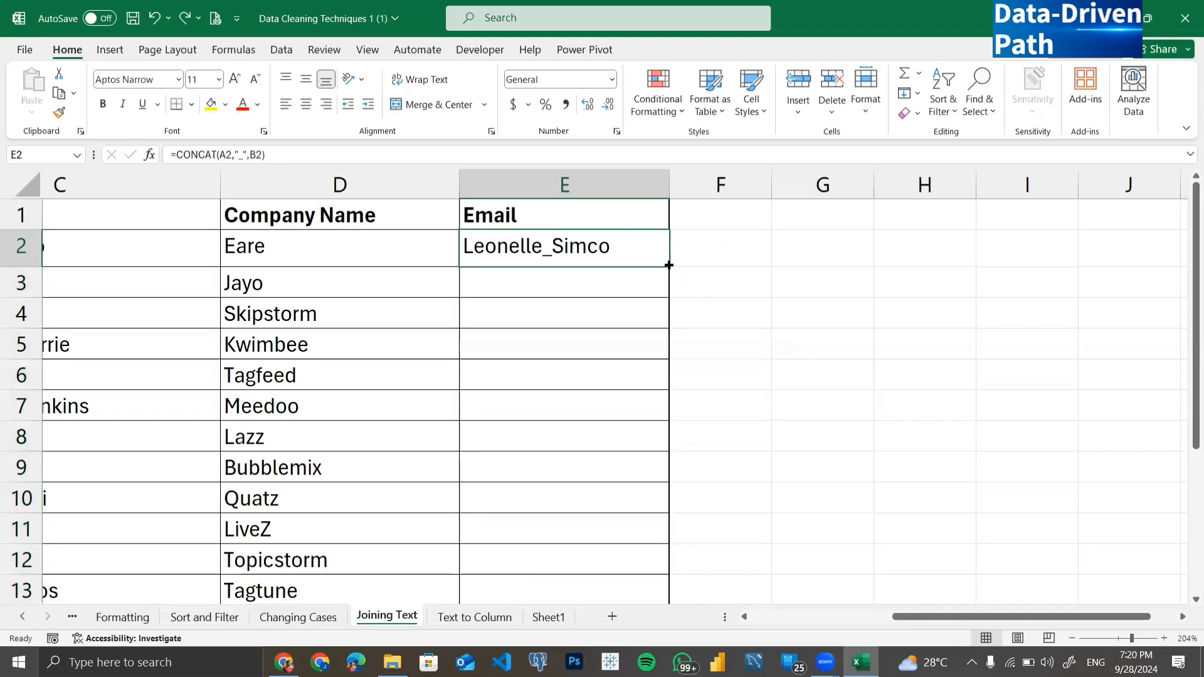
Step: Replace E2's formula with a new CONCAT formula that begins with A2 and an underscore: =CONCAT(A2,"_",
double_click(614, 245)
triple_click(615, 244)
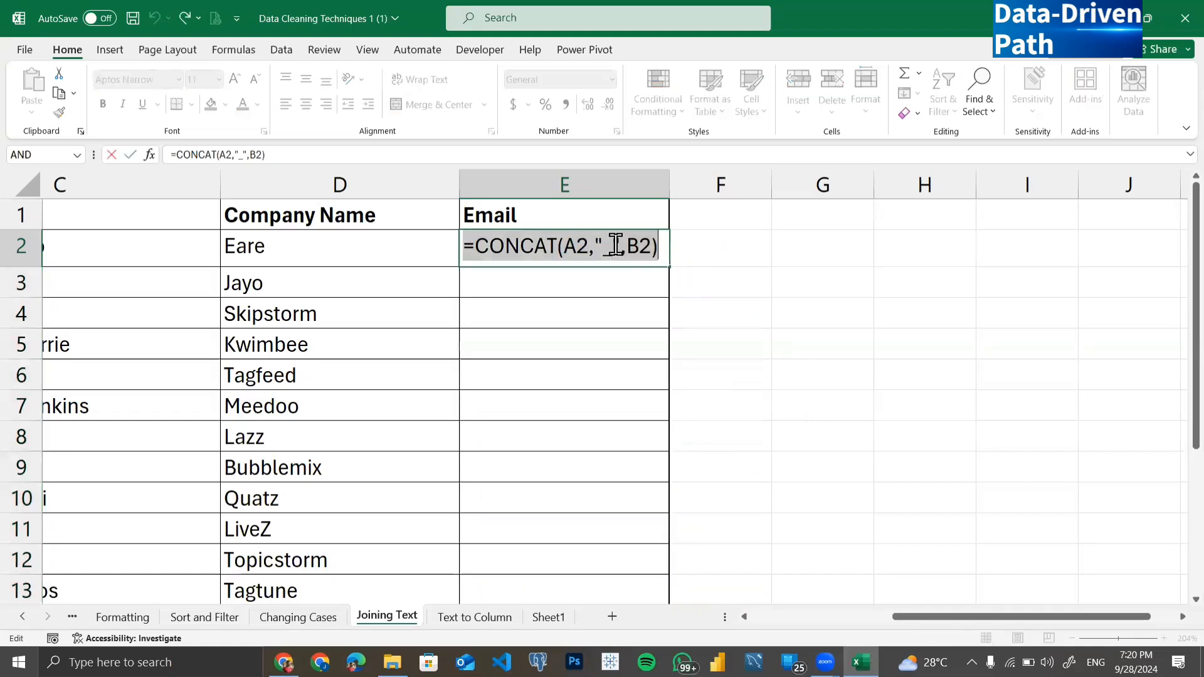
key("BackSpace")
type("=")
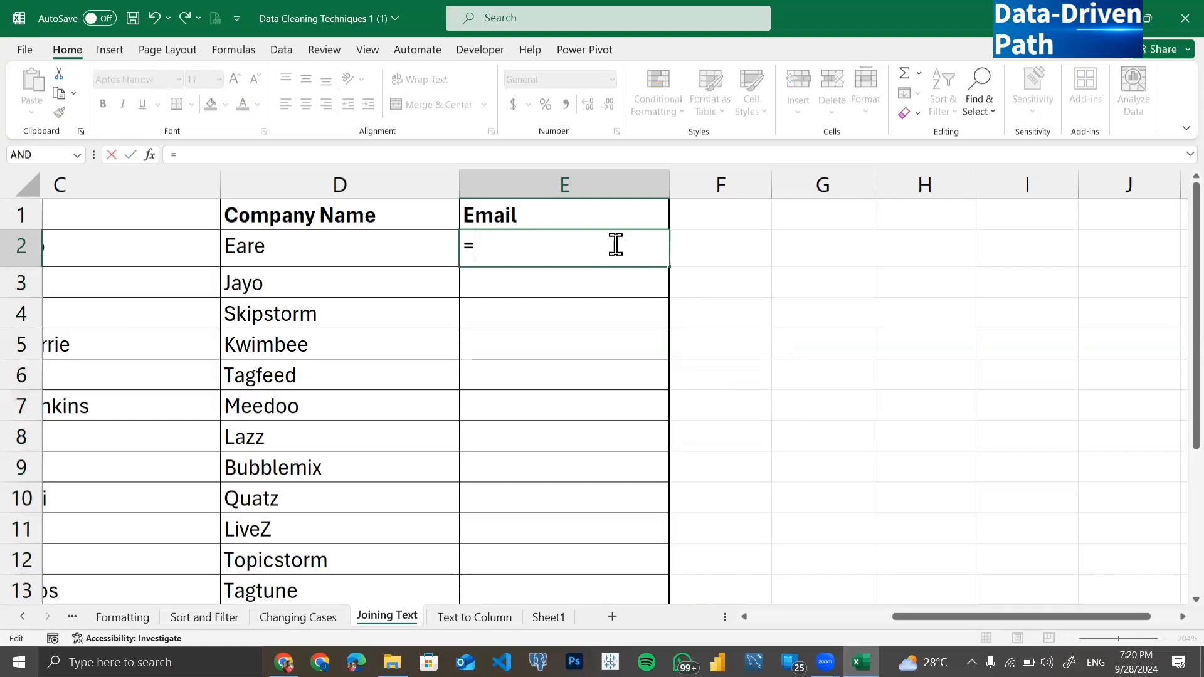
type("concat")
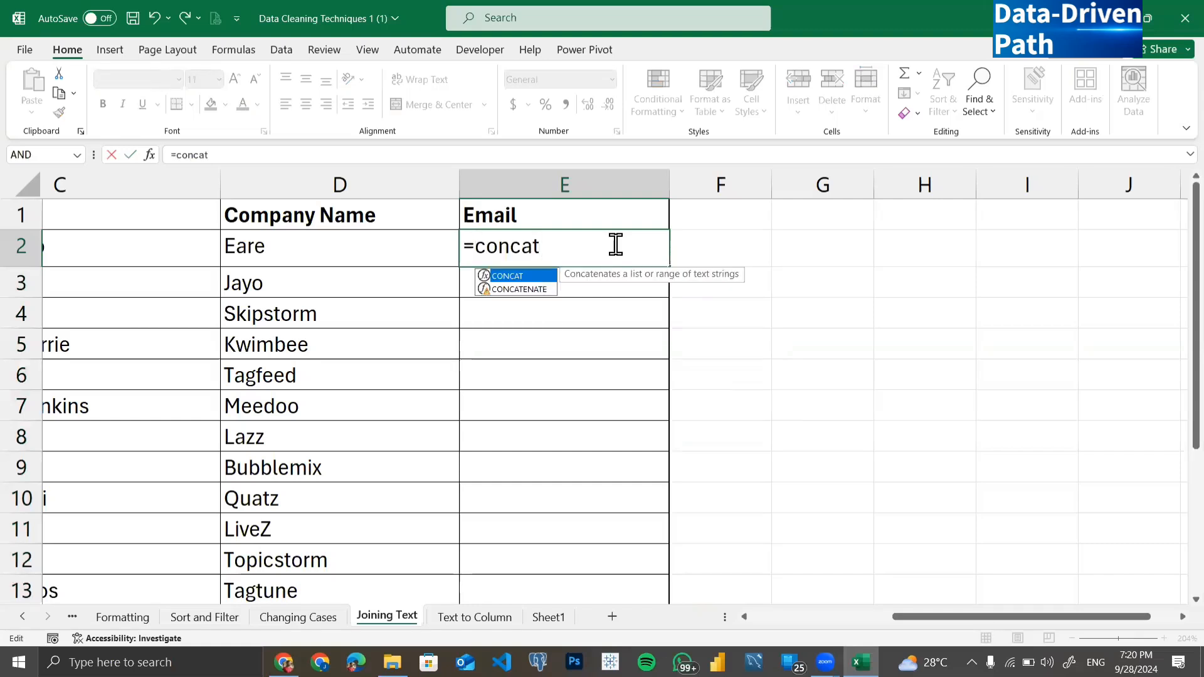
key("Tab")
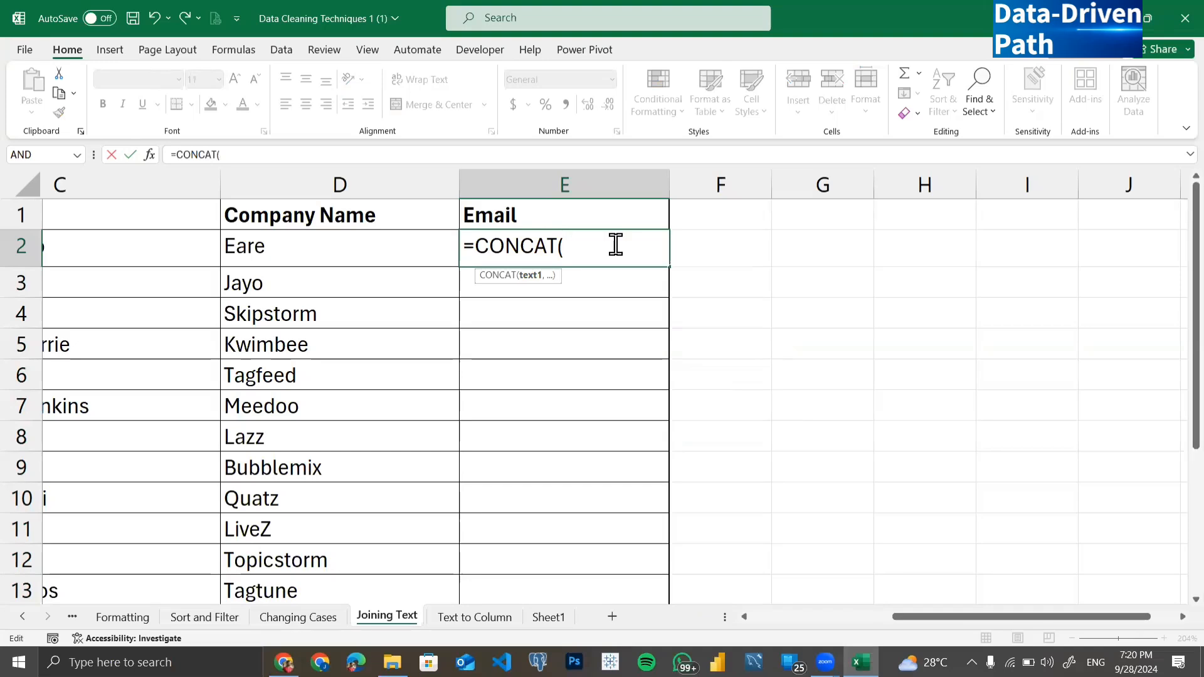
scroll(530, 341, "left", 5)
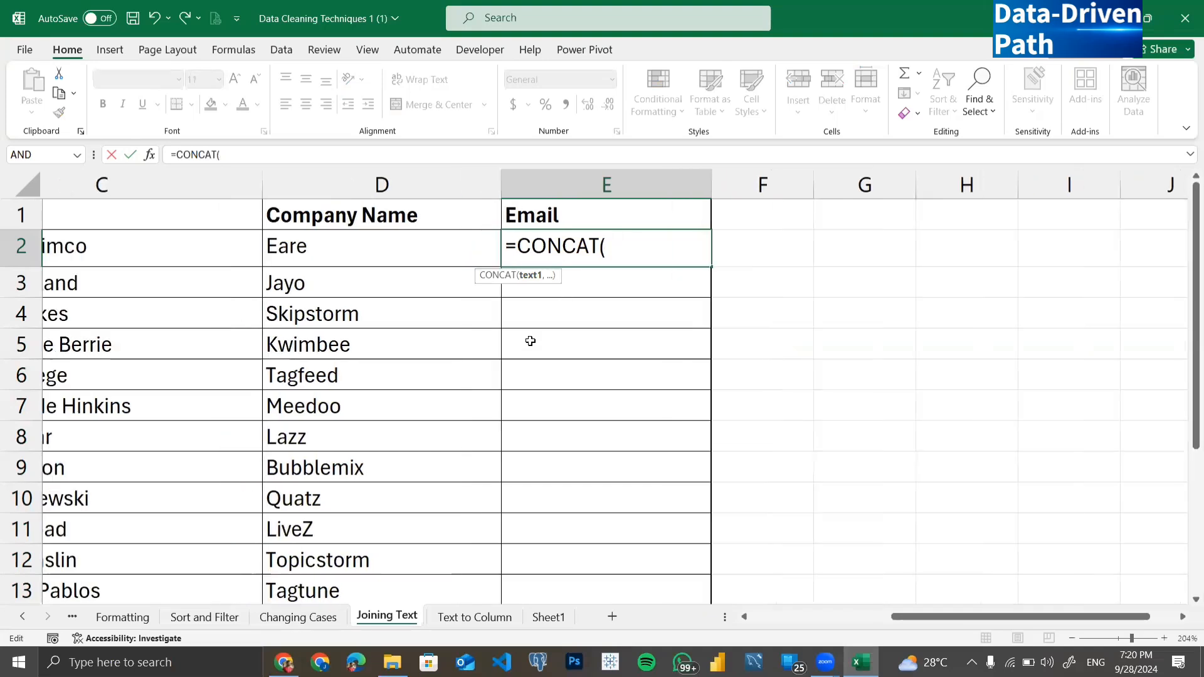
scroll(530, 341, "left", 2)
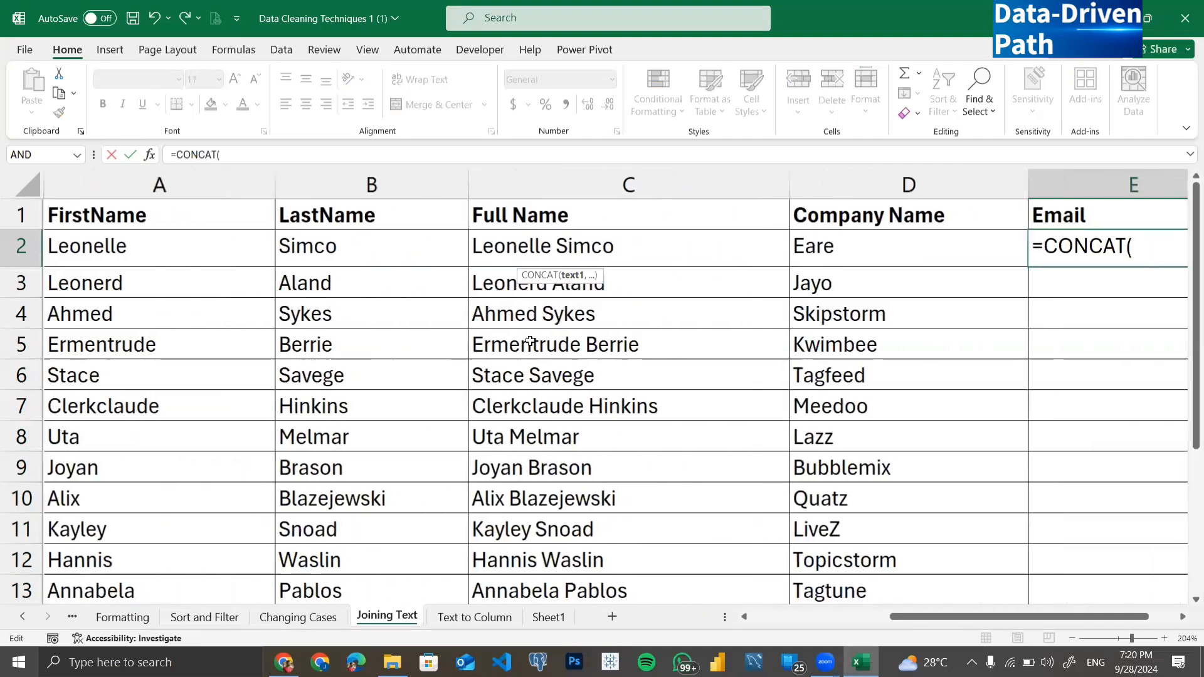
left_click(152, 250)
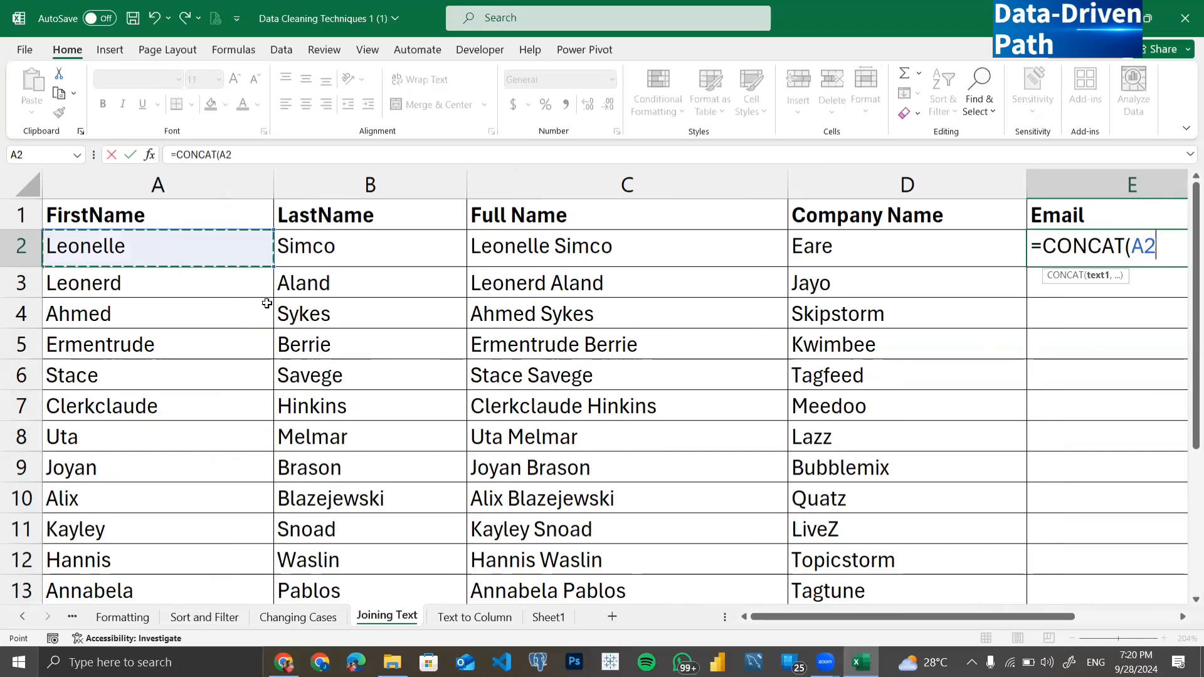
scroll(316, 326, "right", 8)
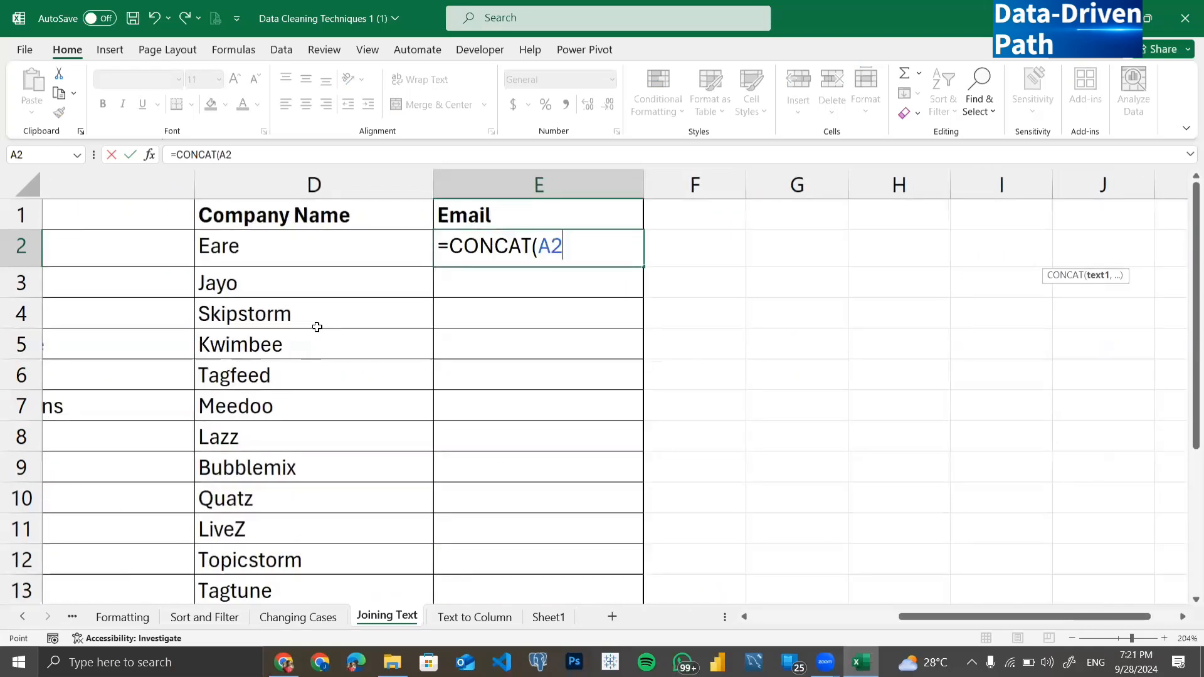
type(",")
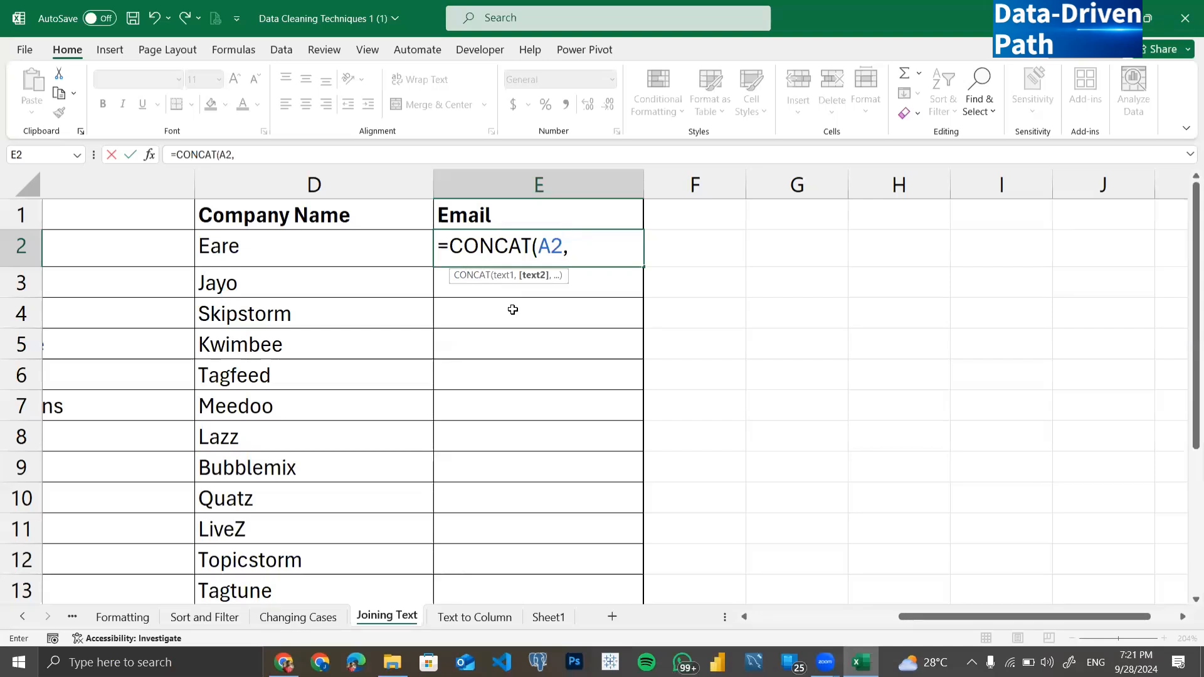
type("\"_\",")
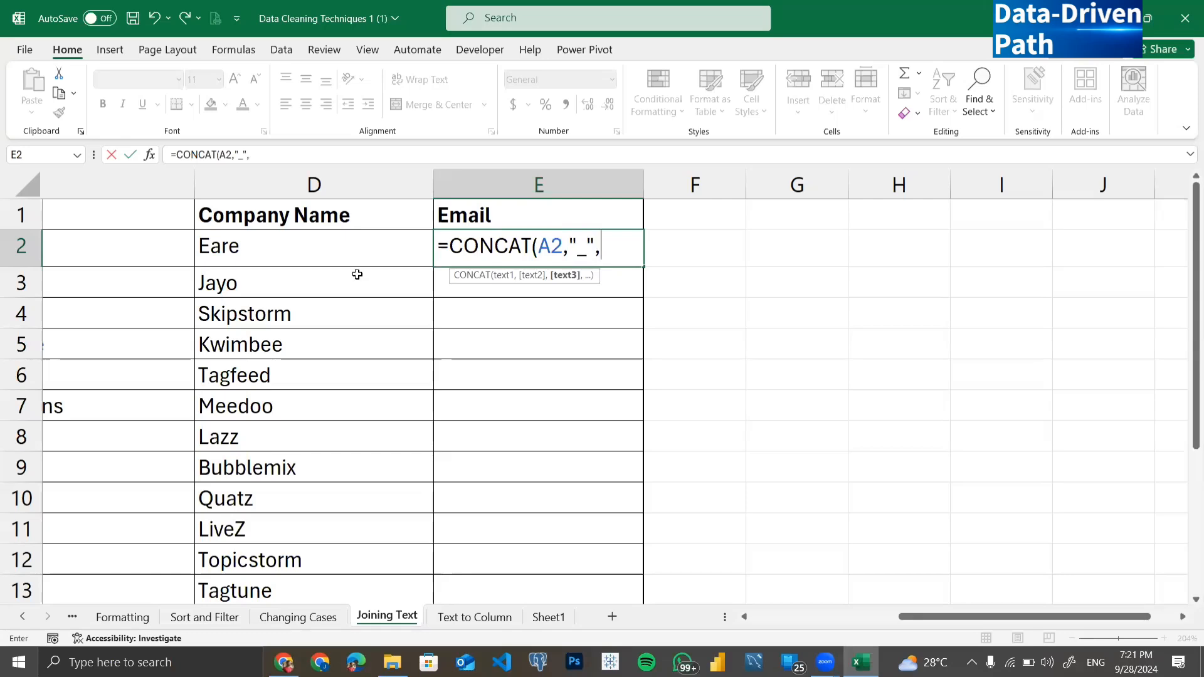
Step: Complete E2's formula with B2, "@", D2 and ".com", giving =CONCAT(A2,"_",B2,"@",D2,".com")
scroll(355, 272, "left", 4)
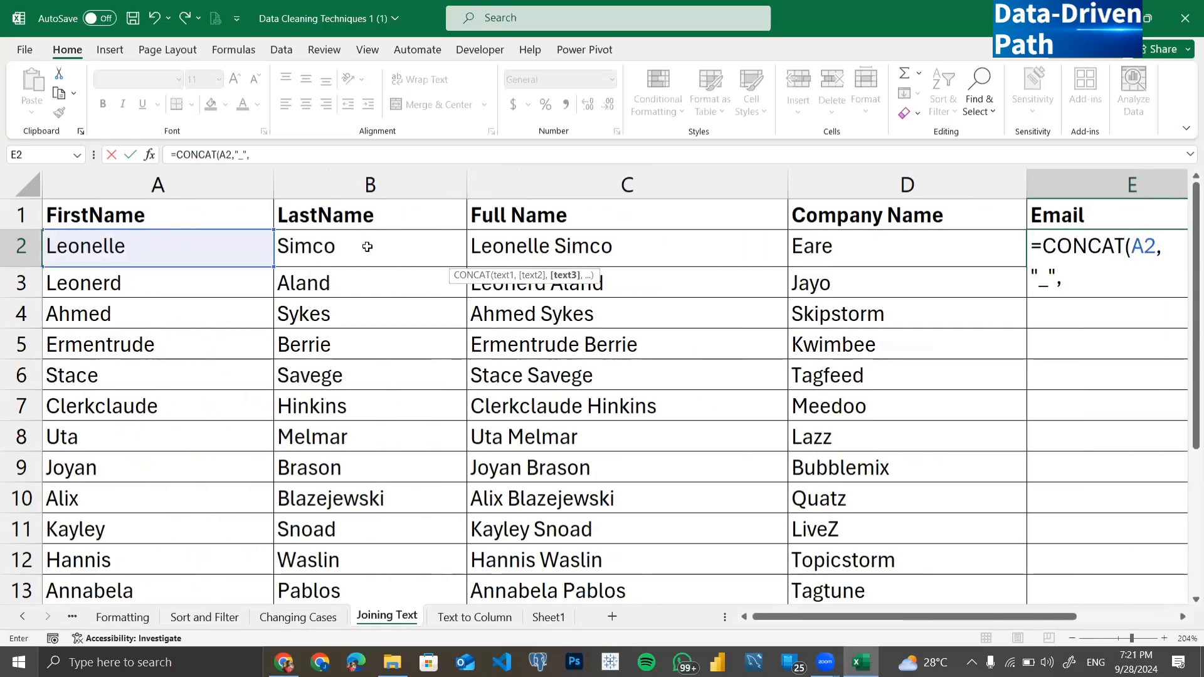
left_click(367, 244)
scroll(368, 247, "right", 5)
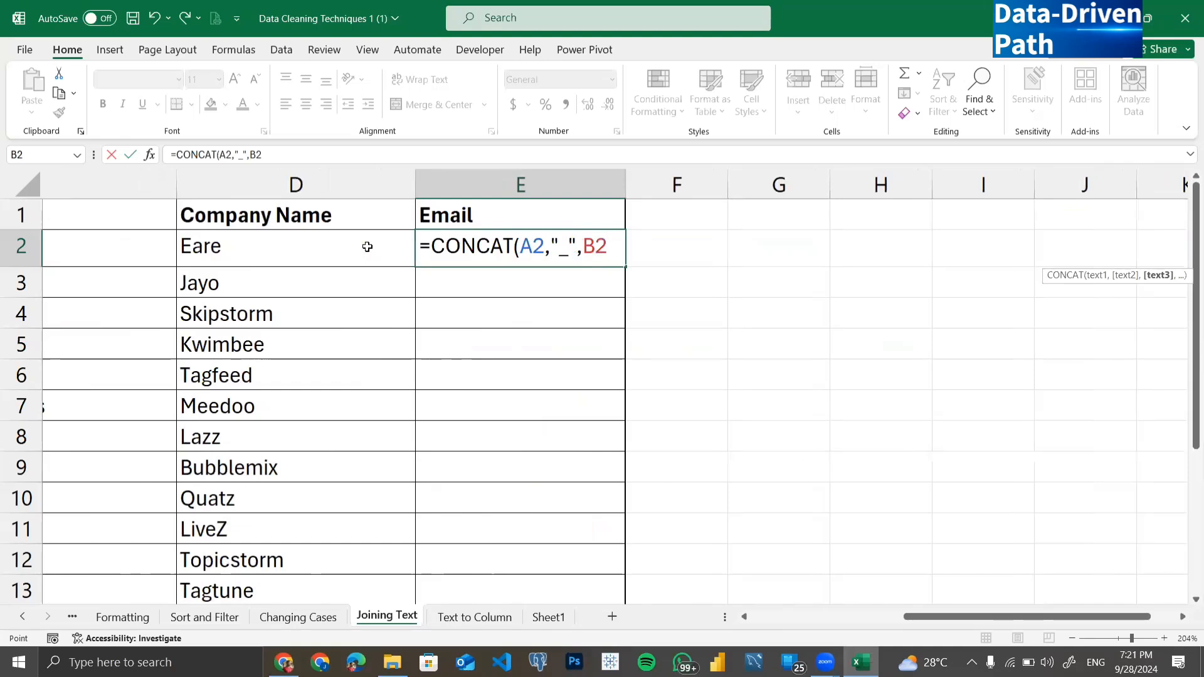
type(",")
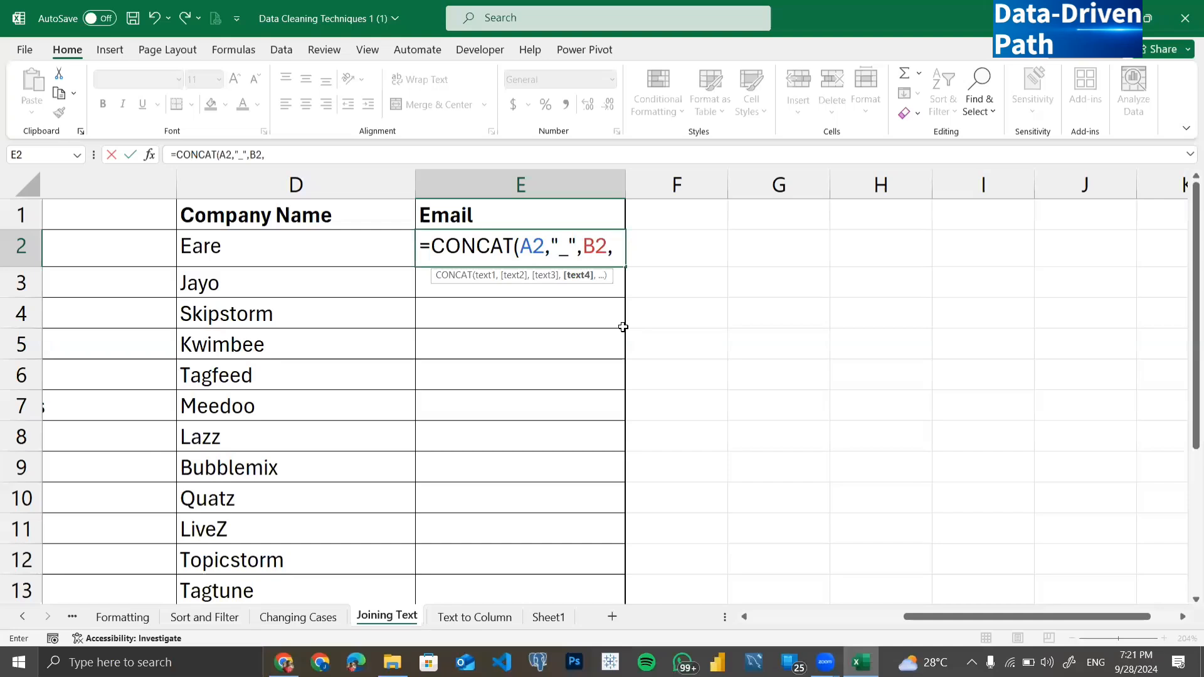
type("\"@\",")
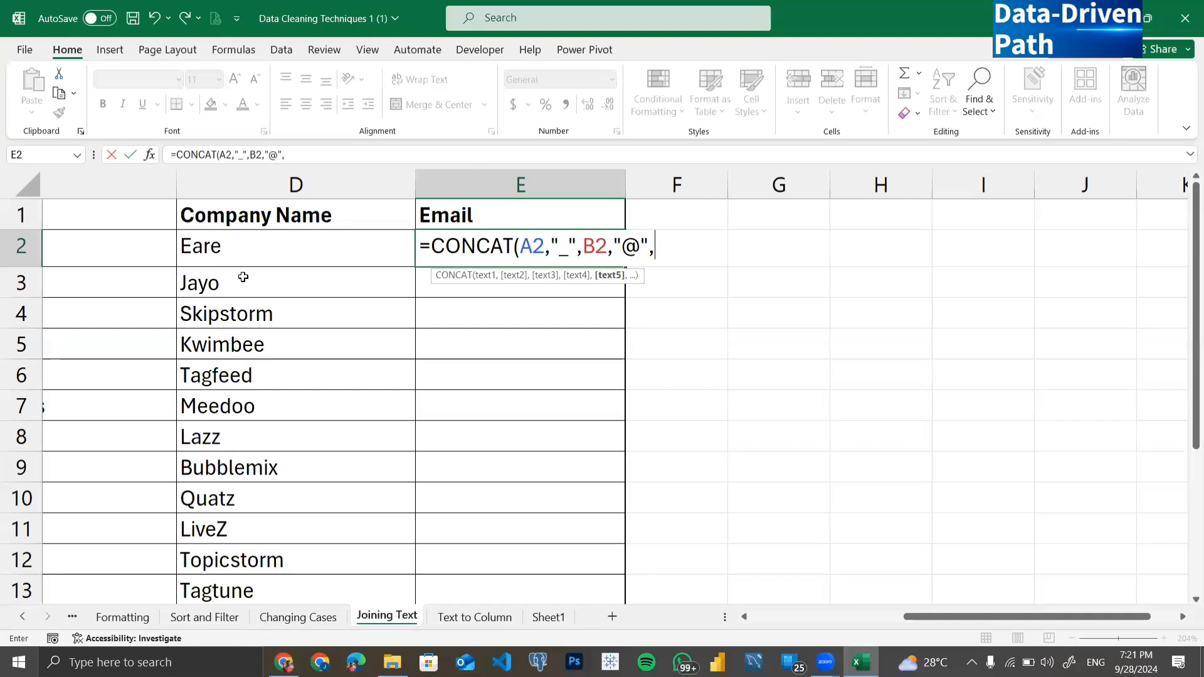
left_click(216, 247)
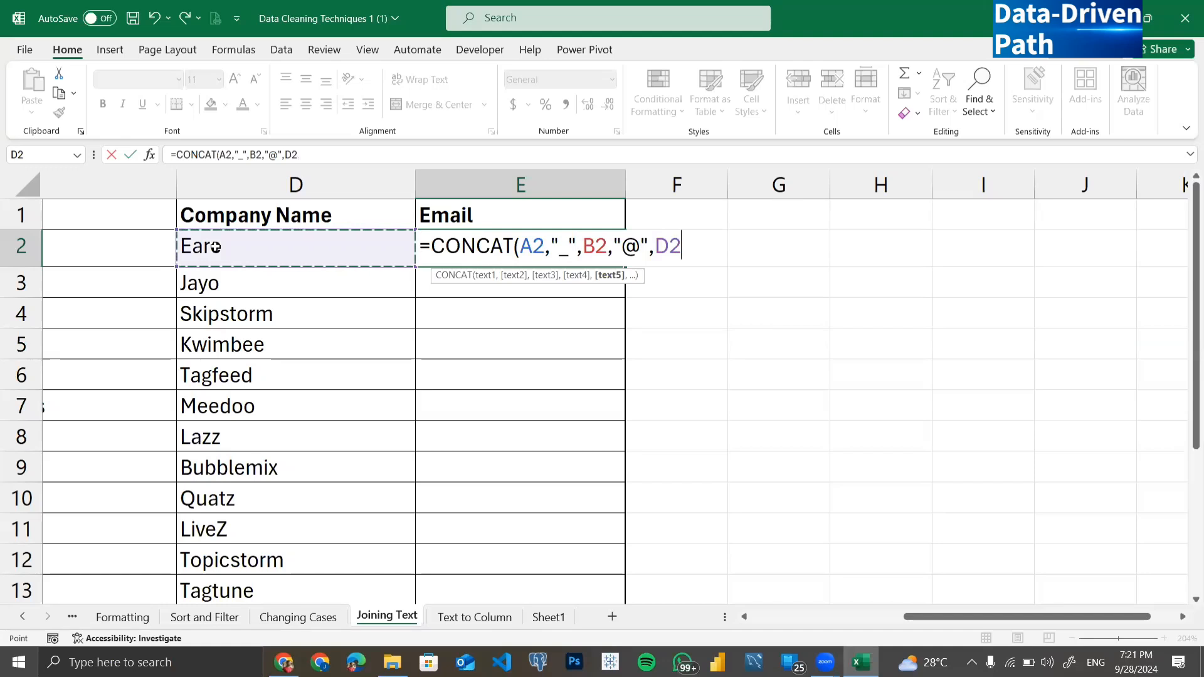
type(",")
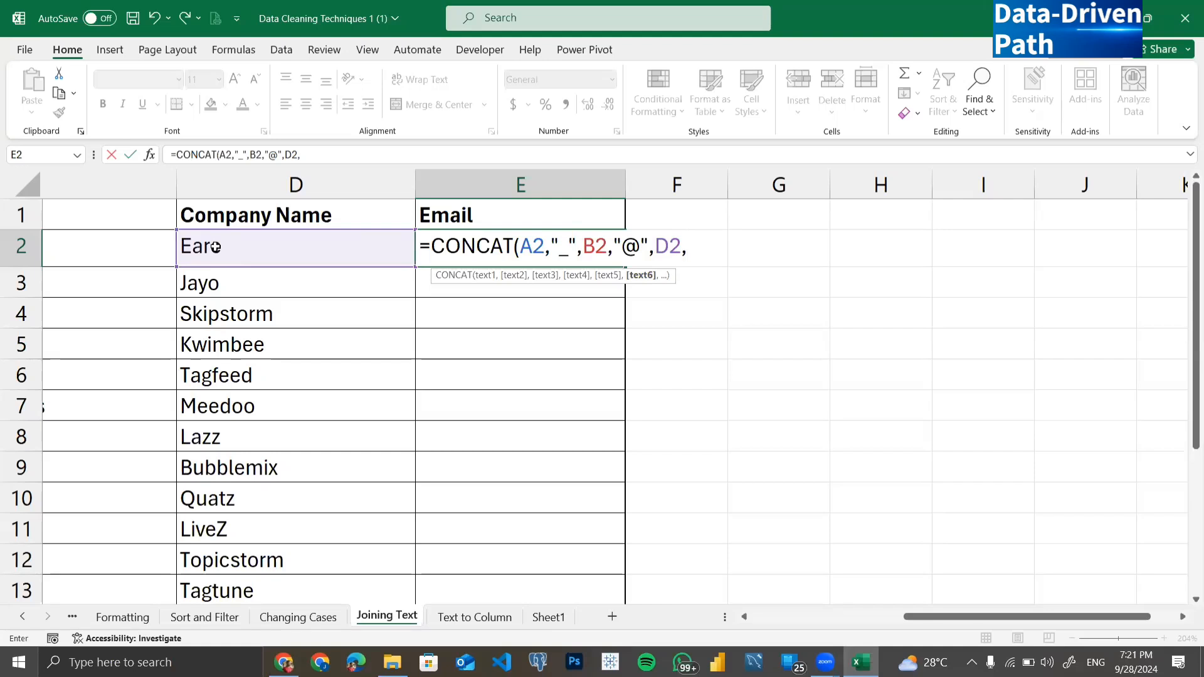
type("\".com\")")
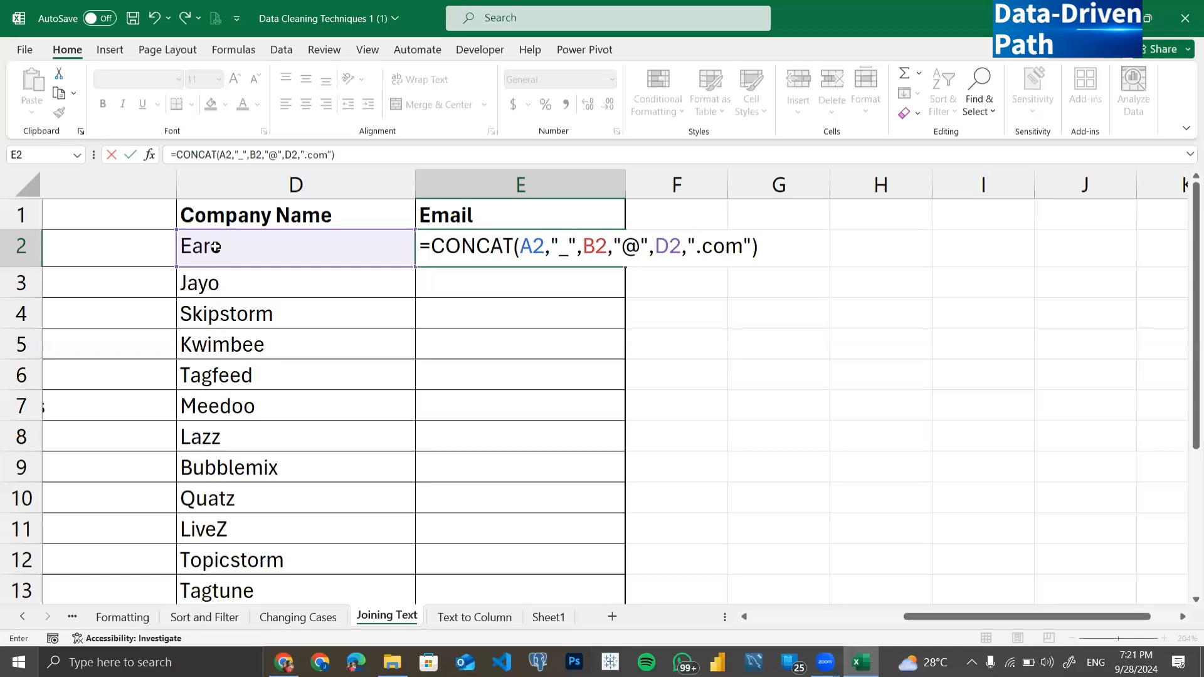
key("Return")
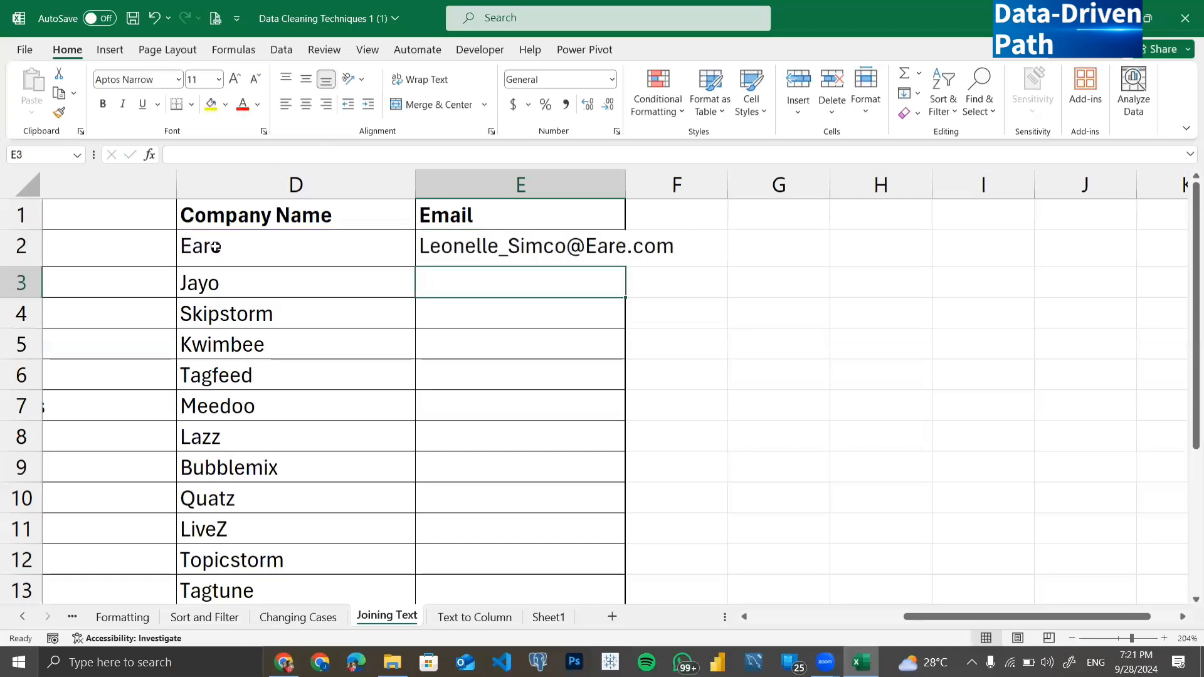
Step: Fill the CONCAT formula from E2 down the Email column to E17
left_click(506, 247)
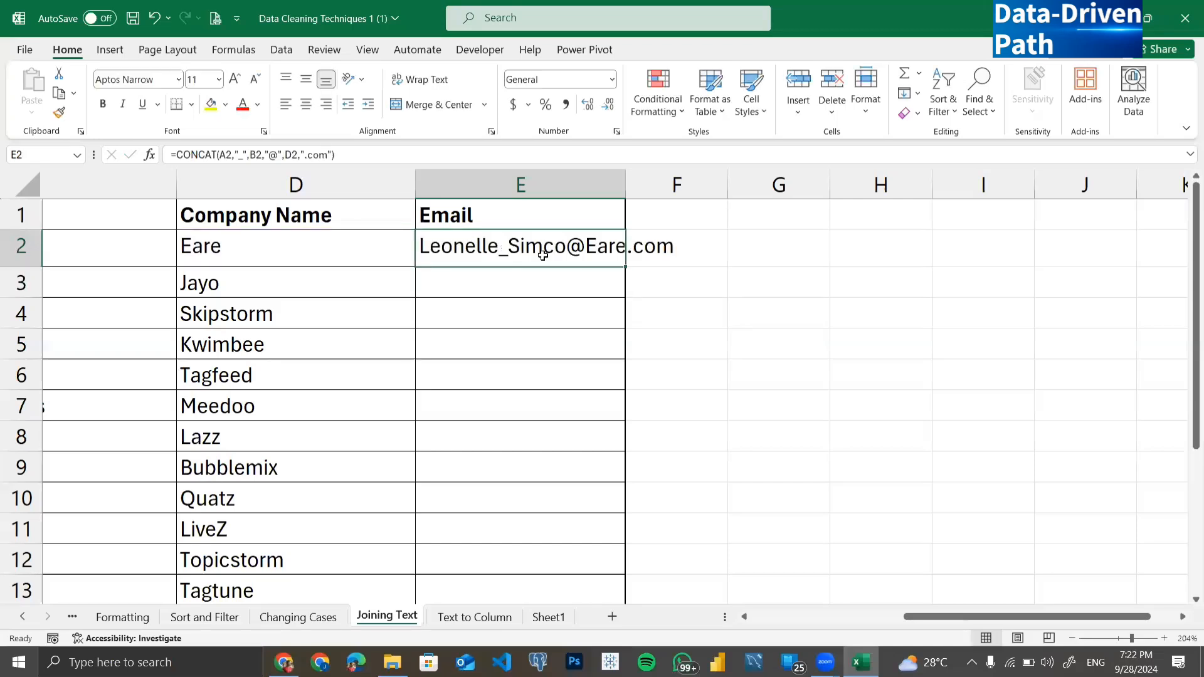
left_click_drag(622, 263, 622, 263)
double_click(622, 263)
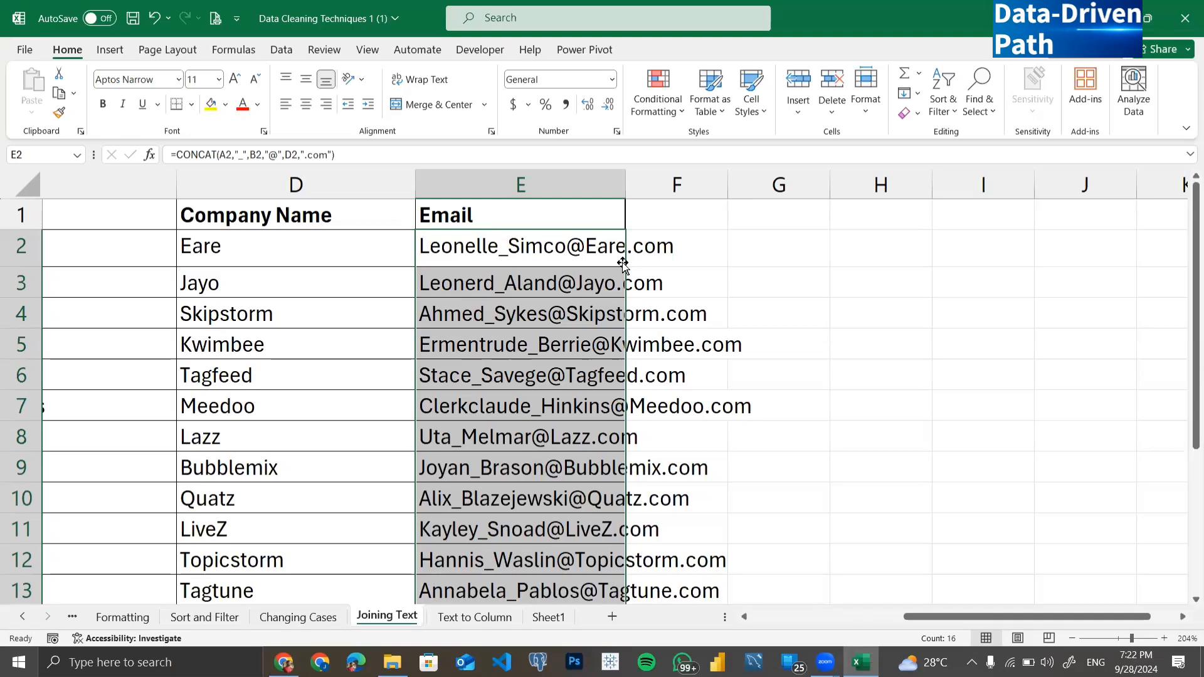
Step: Examine the generated addresses in the Email column alongside the name and company columns
scroll(563, 342, "down", 5)
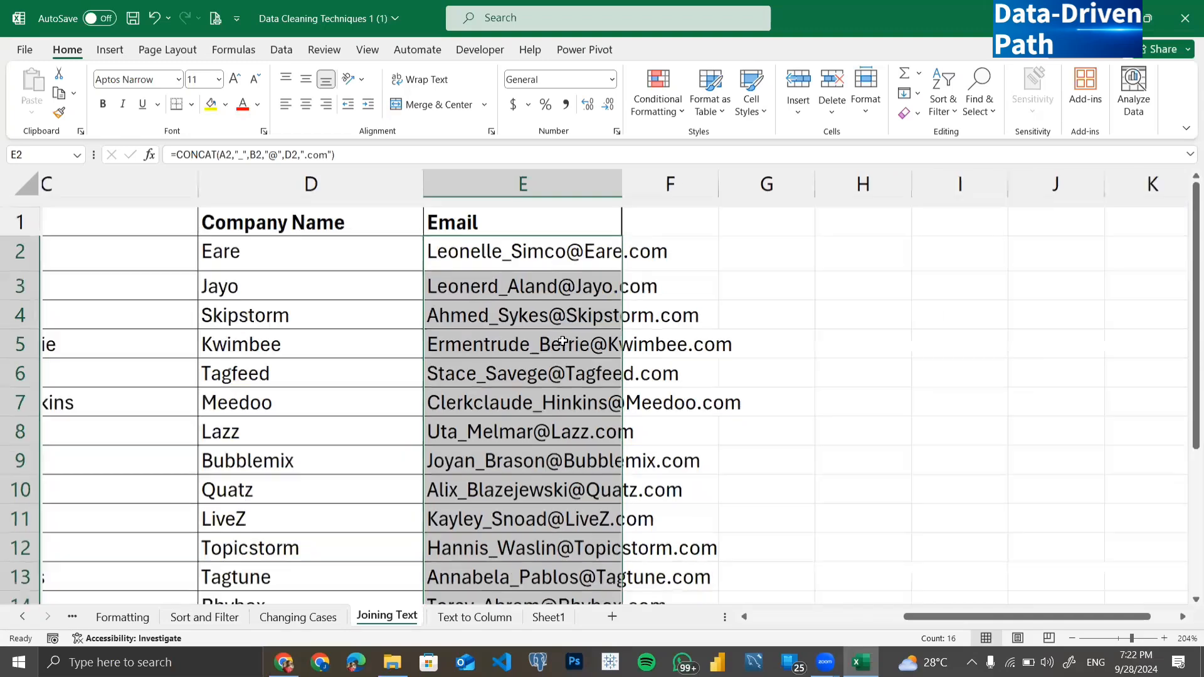
key("ctrl+q")
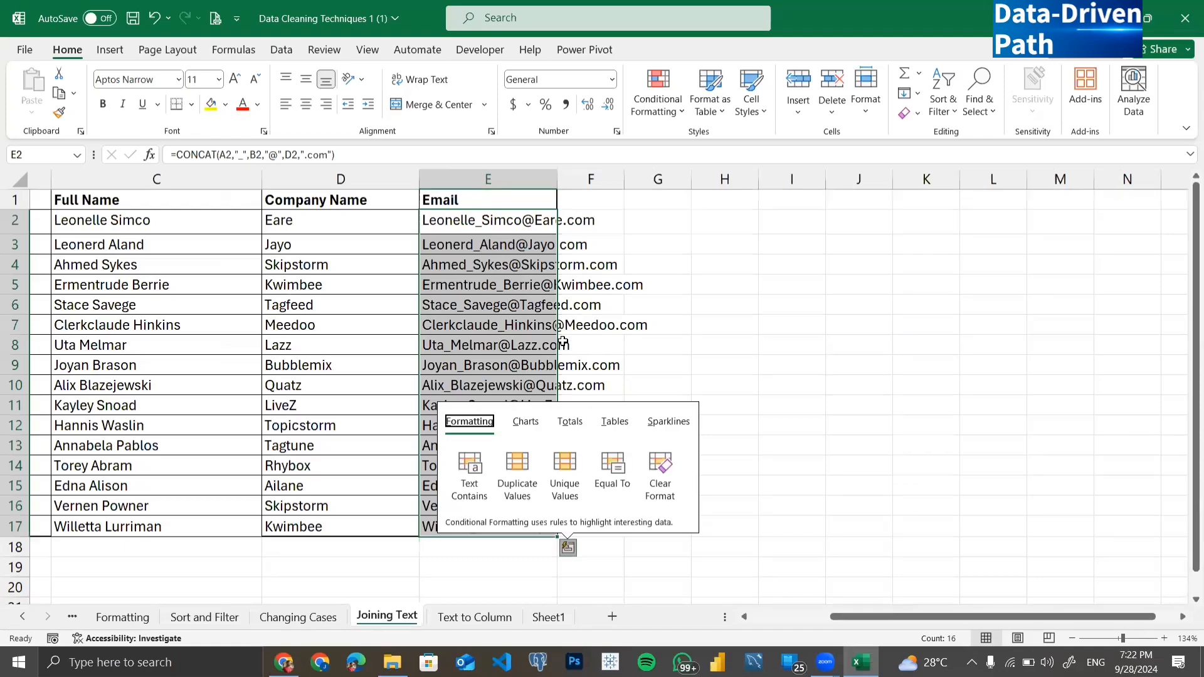
scroll(562, 341, "down", 2)
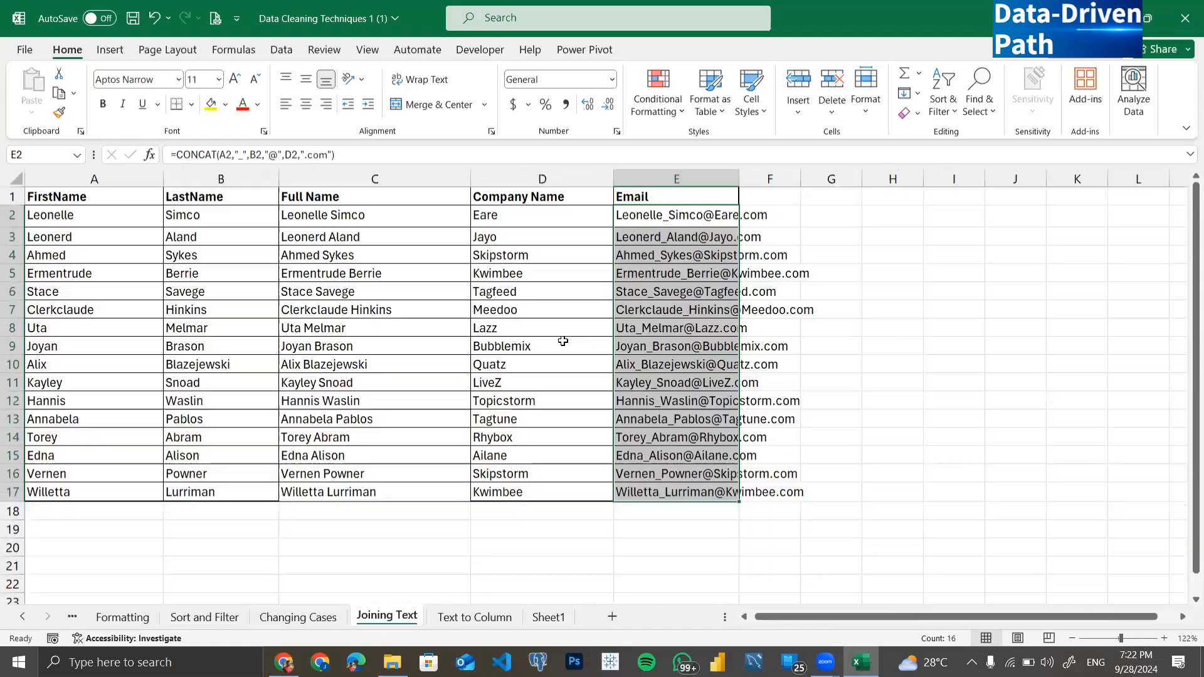
scroll(562, 342, "right", 2)
scroll(562, 342, "left", 3)
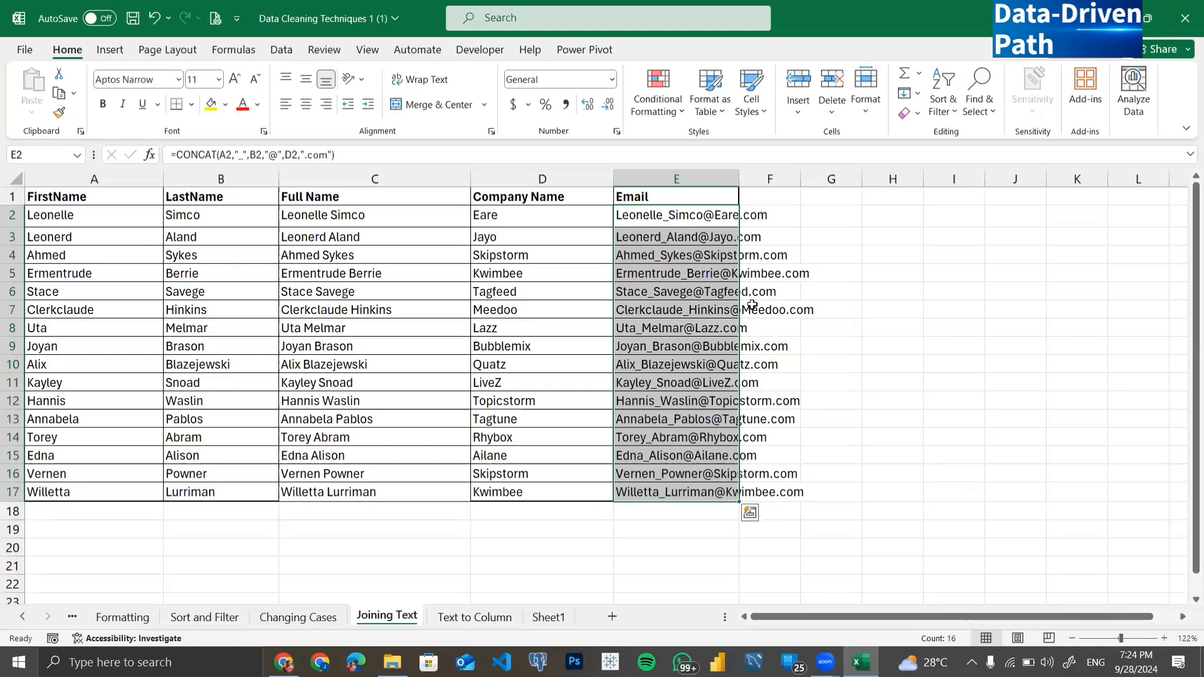
scroll(797, 285, "right", 1)
scroll(797, 284, "right", 5)
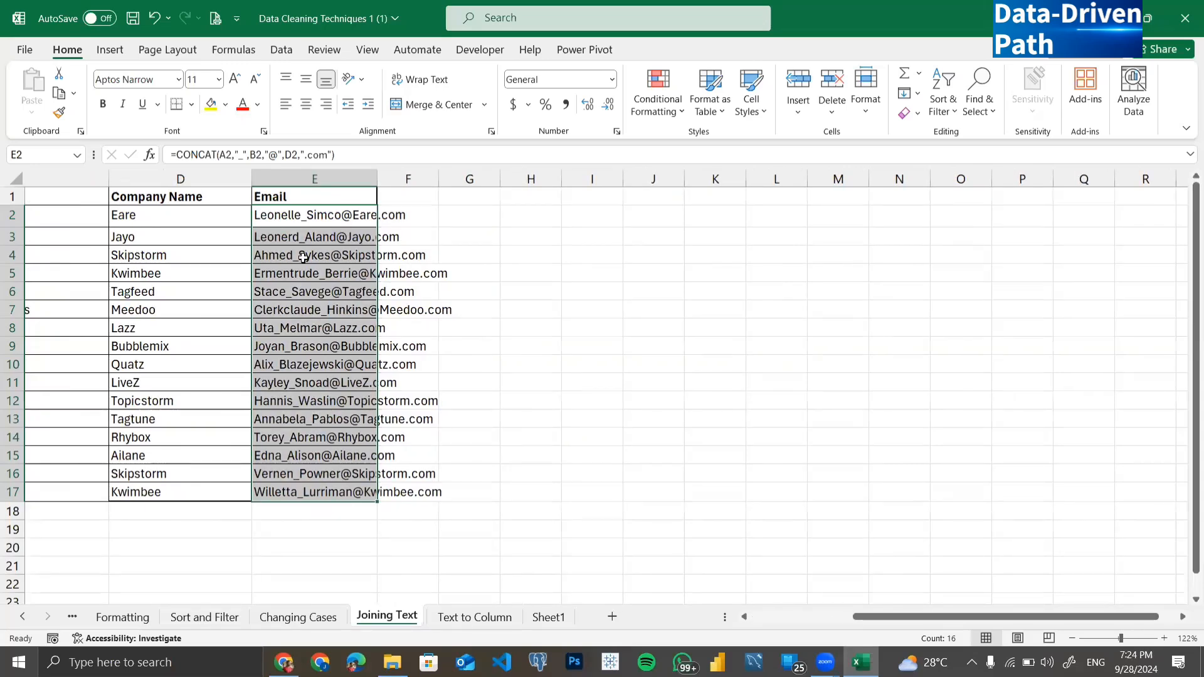
scroll(303, 257, "left", 5)
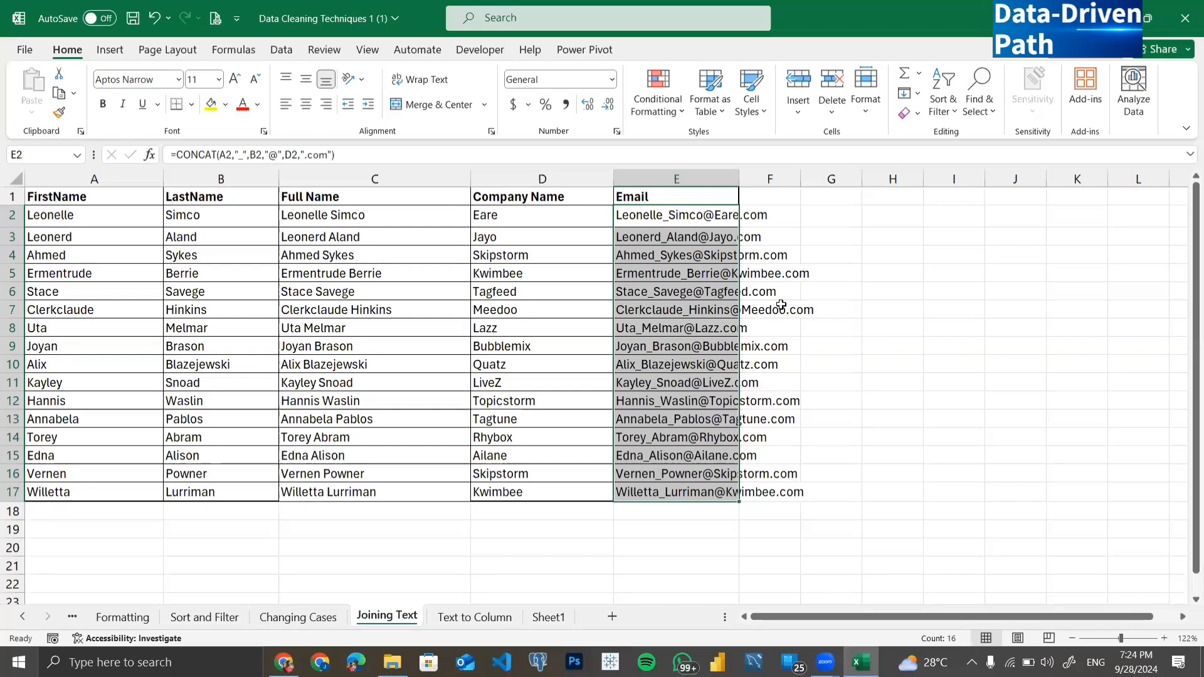
scroll(823, 304, "right", 1)
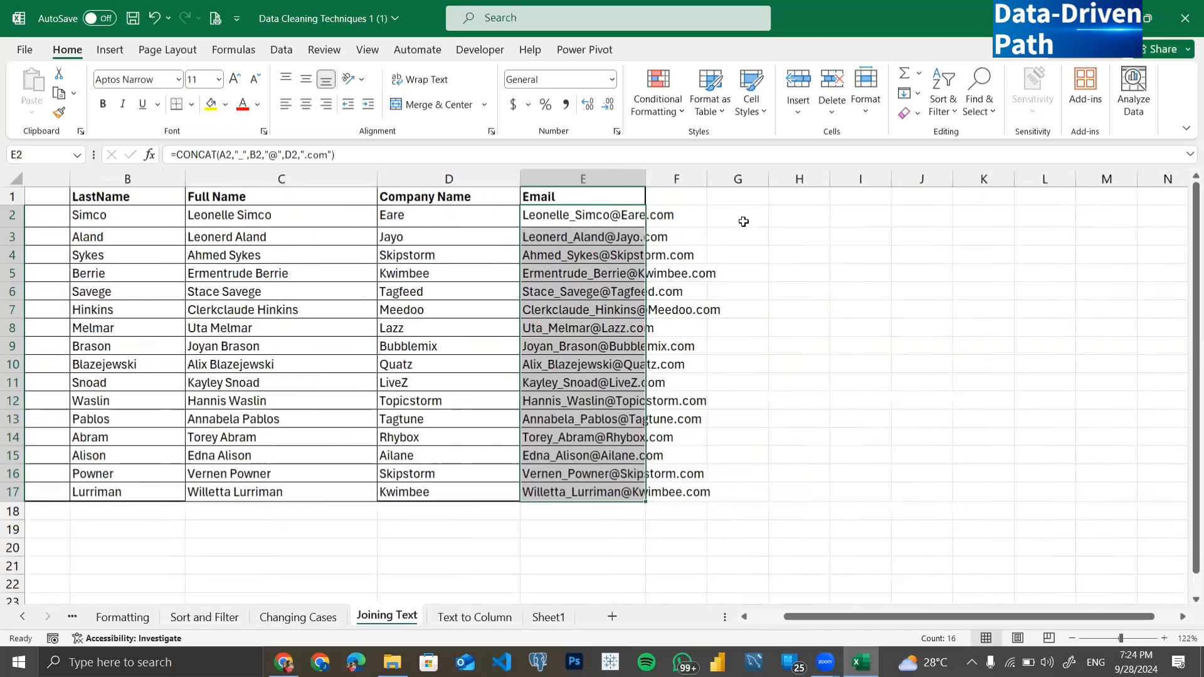
Step: Start a CONCAT formula in G2 with the lowercase first name as its first argument: =CONCAT(LOWER(A2),
left_click(688, 219)
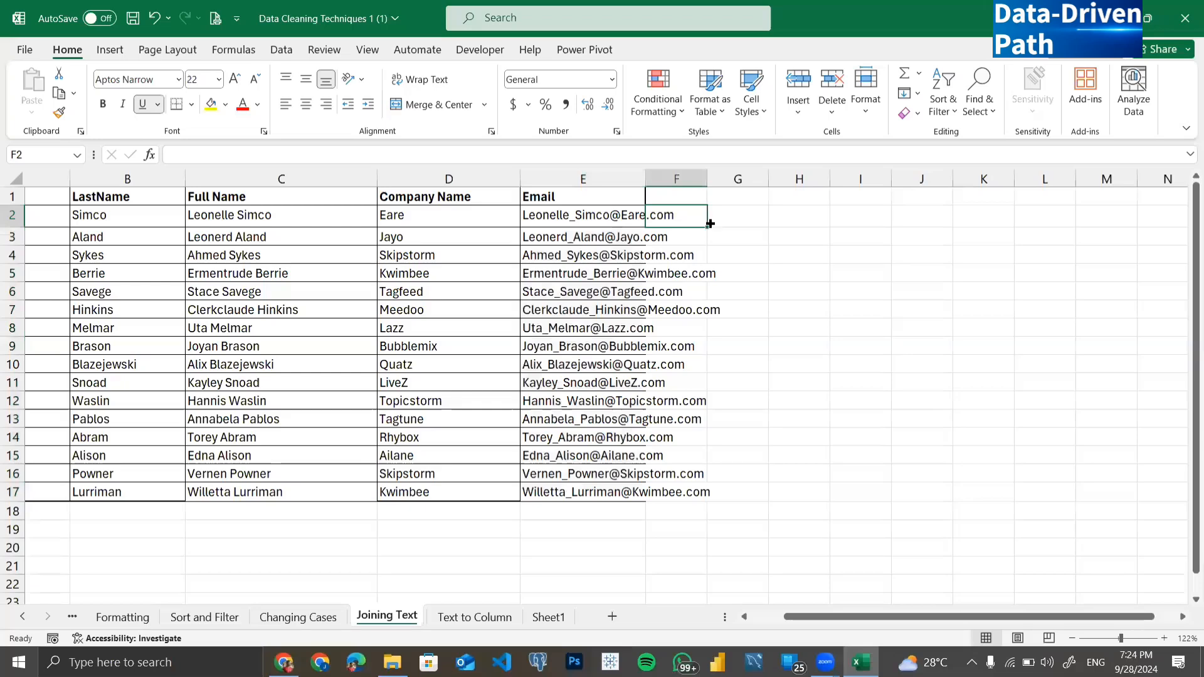
left_click(728, 215)
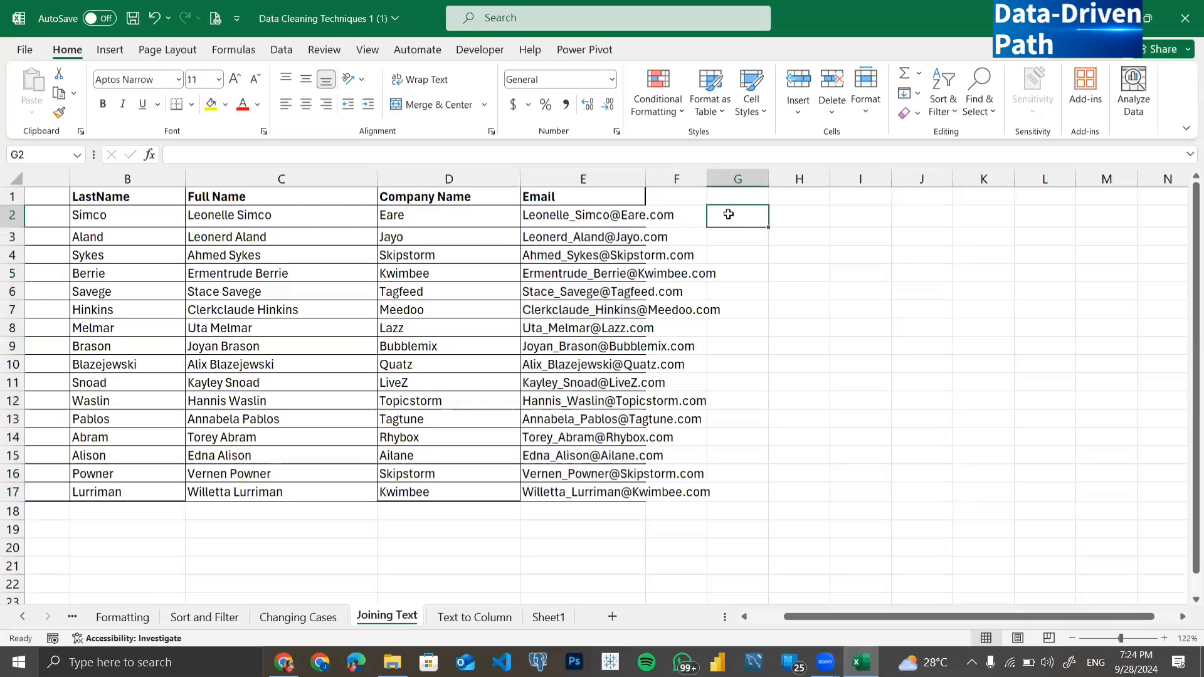
scroll(728, 214, "left", 1)
type("=")
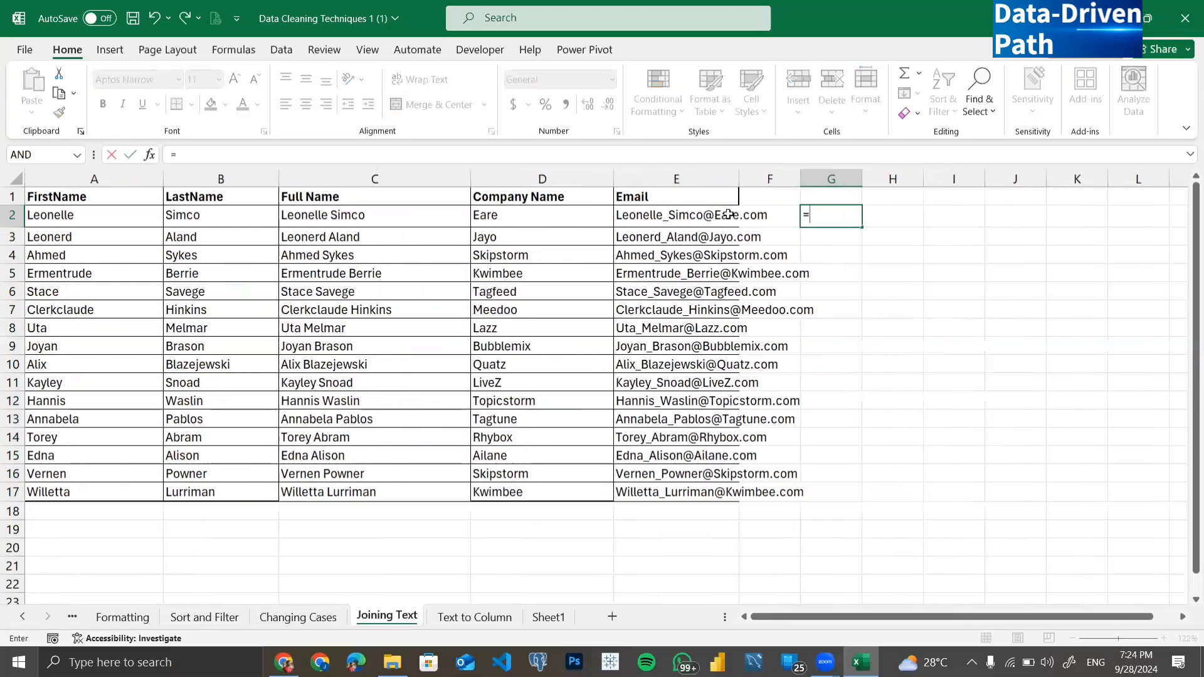
type("concat")
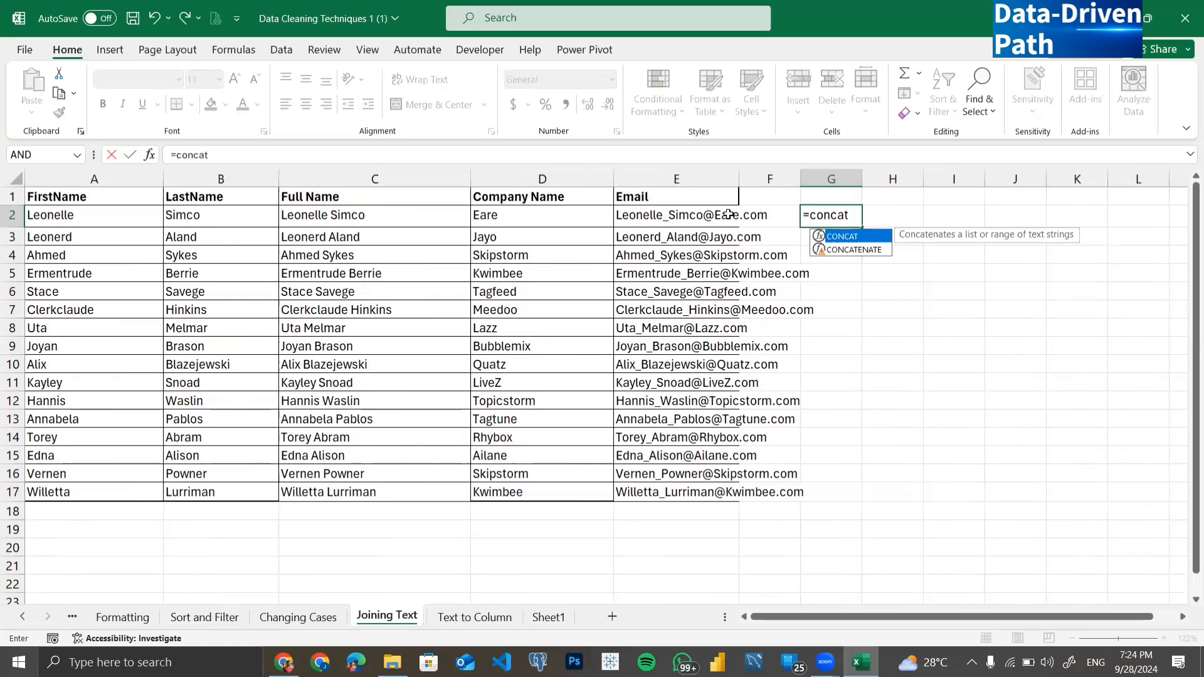
key("Tab")
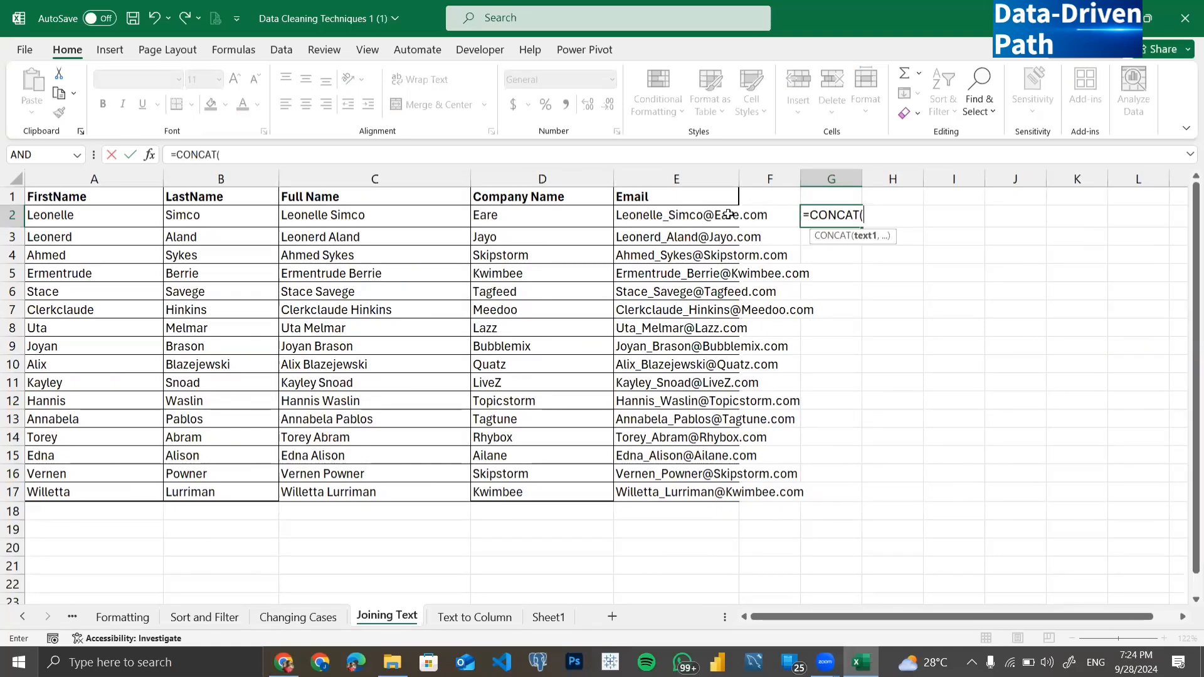
type("lower")
key("Tab")
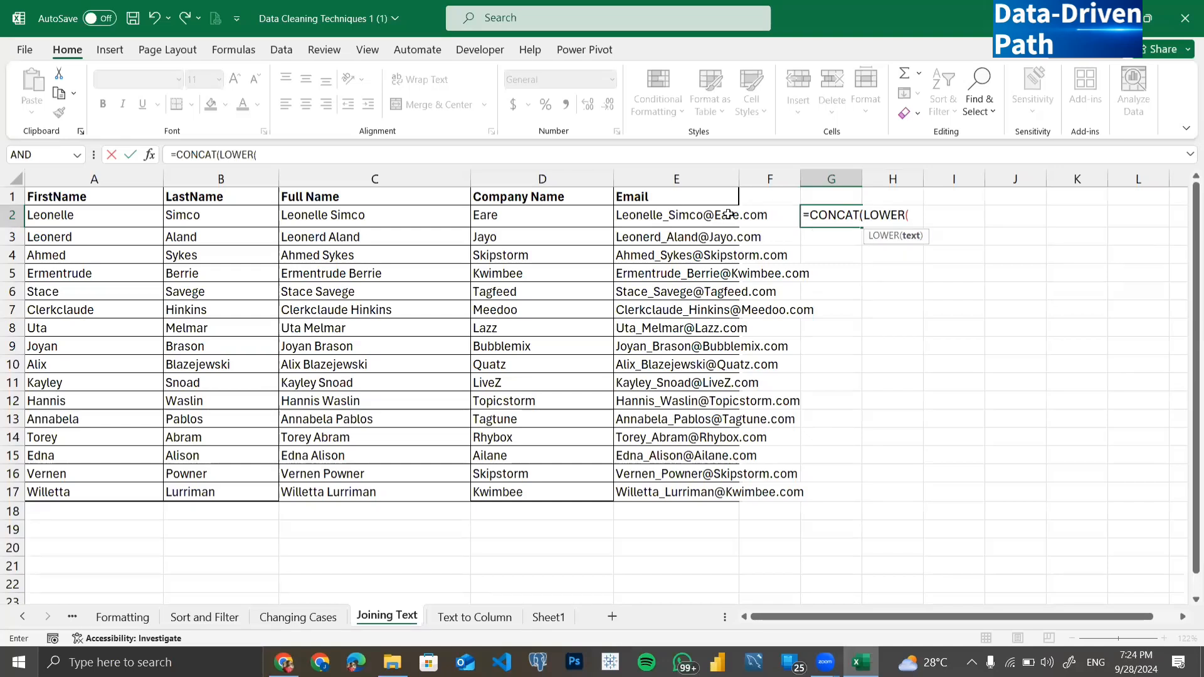
left_click(89, 215)
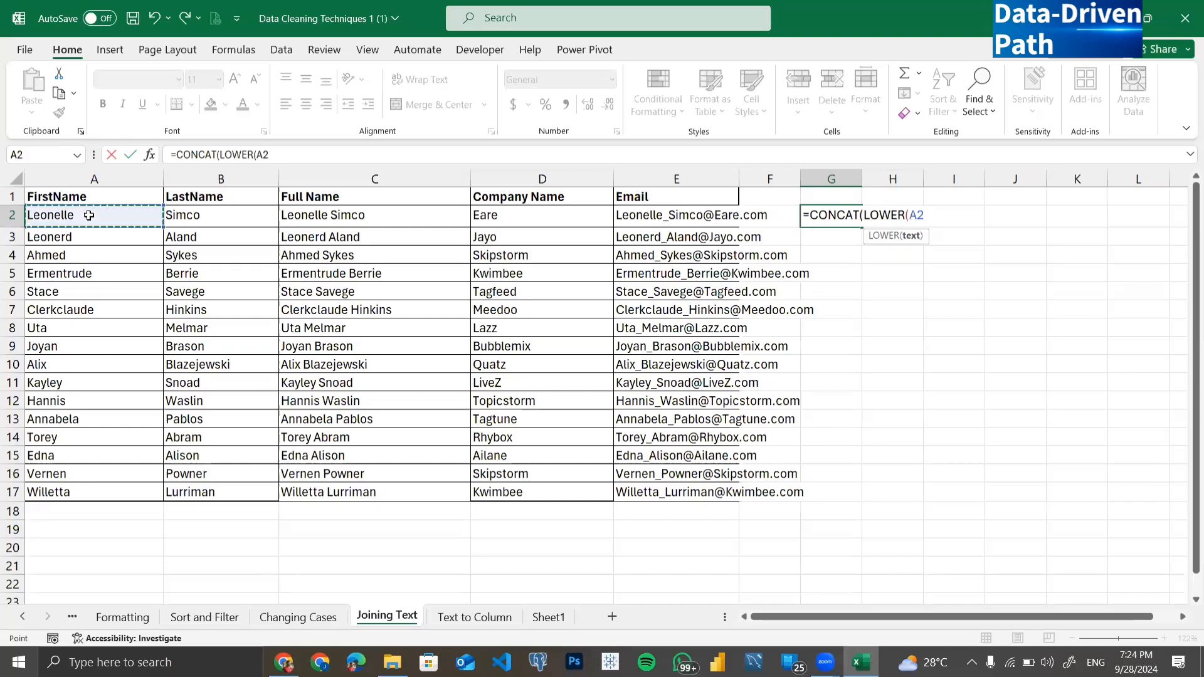
type(")")
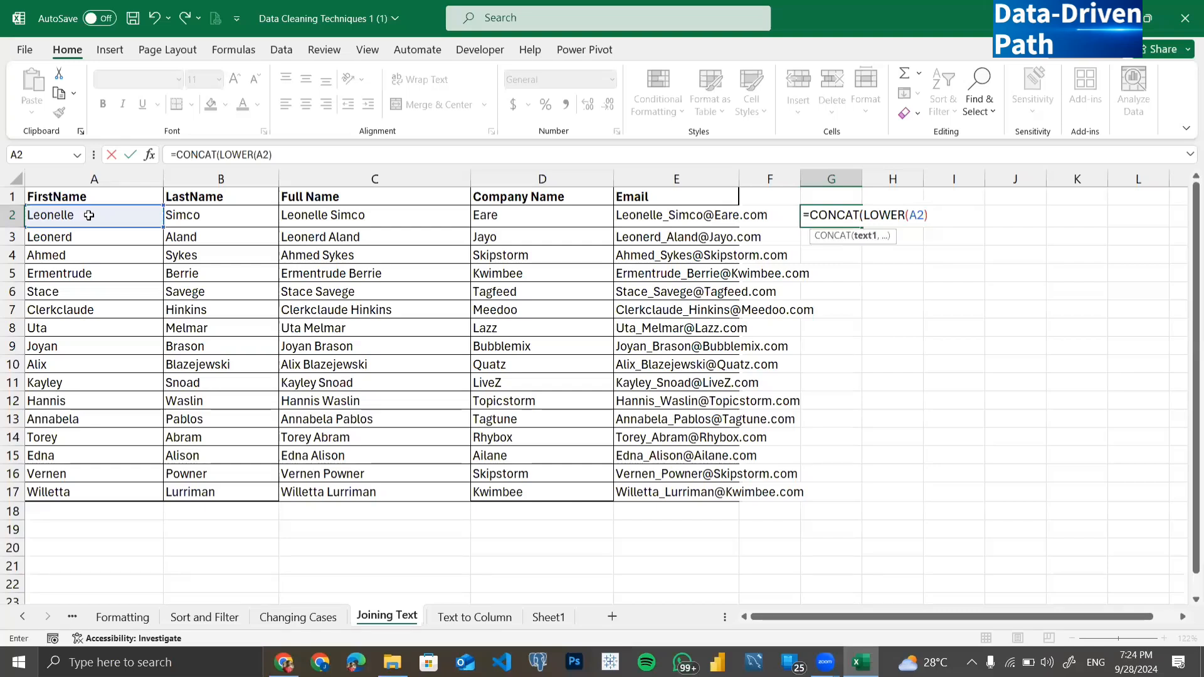
type(",")
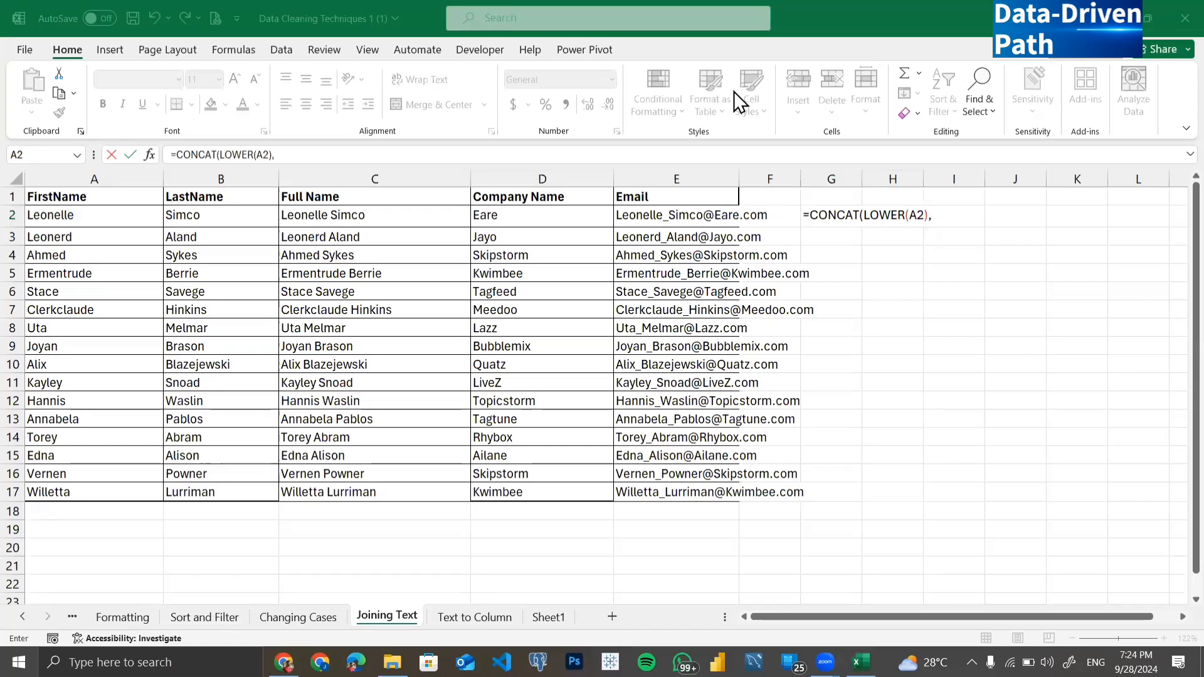
Step: Add an underscore "_" and the lowercase last name LOWER(B2) as the next arguments of G2's CONCAT formula
left_click(933, 213)
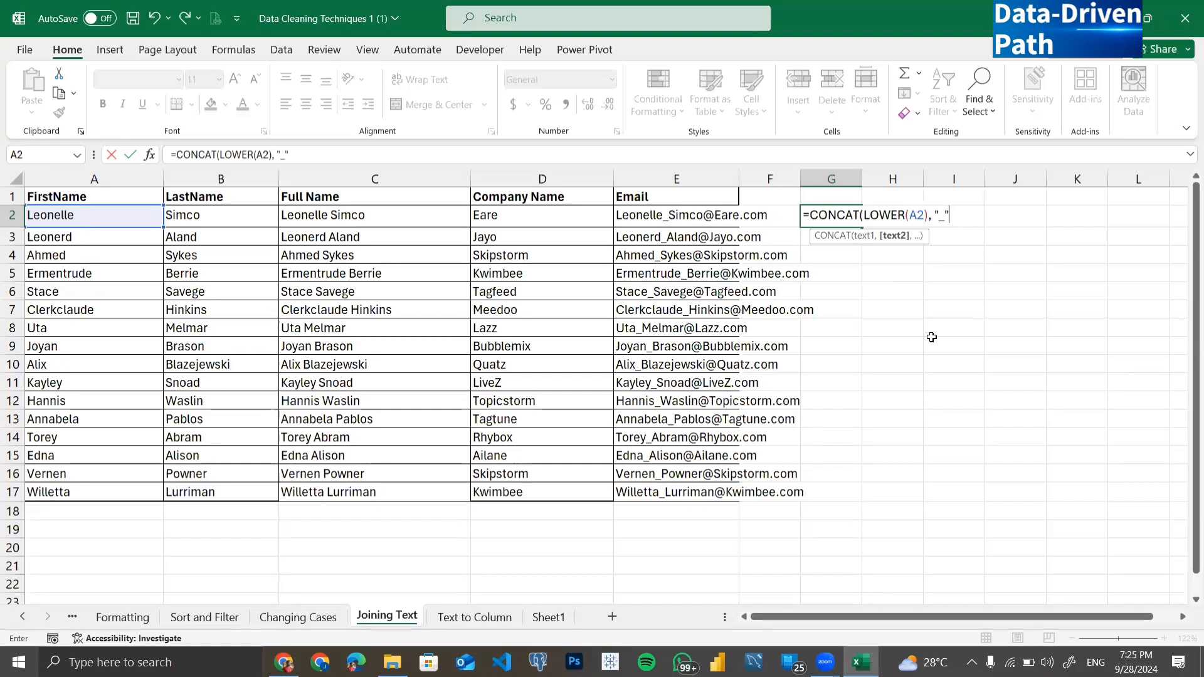
type(",")
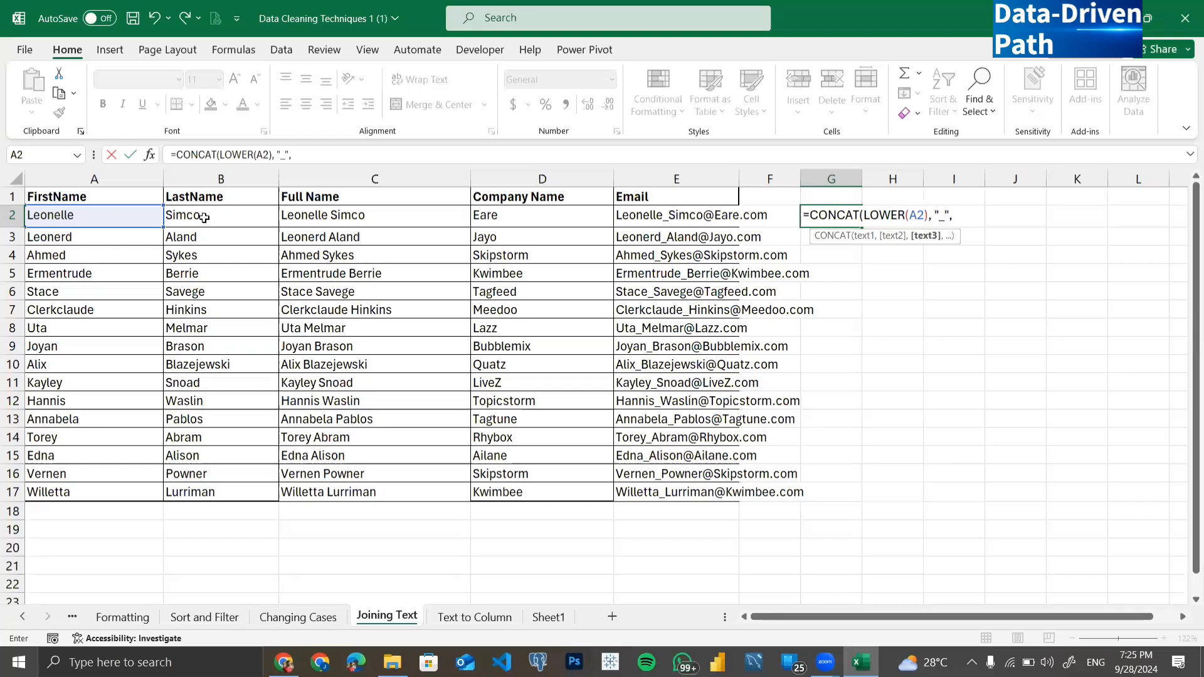
type("LOWER(")
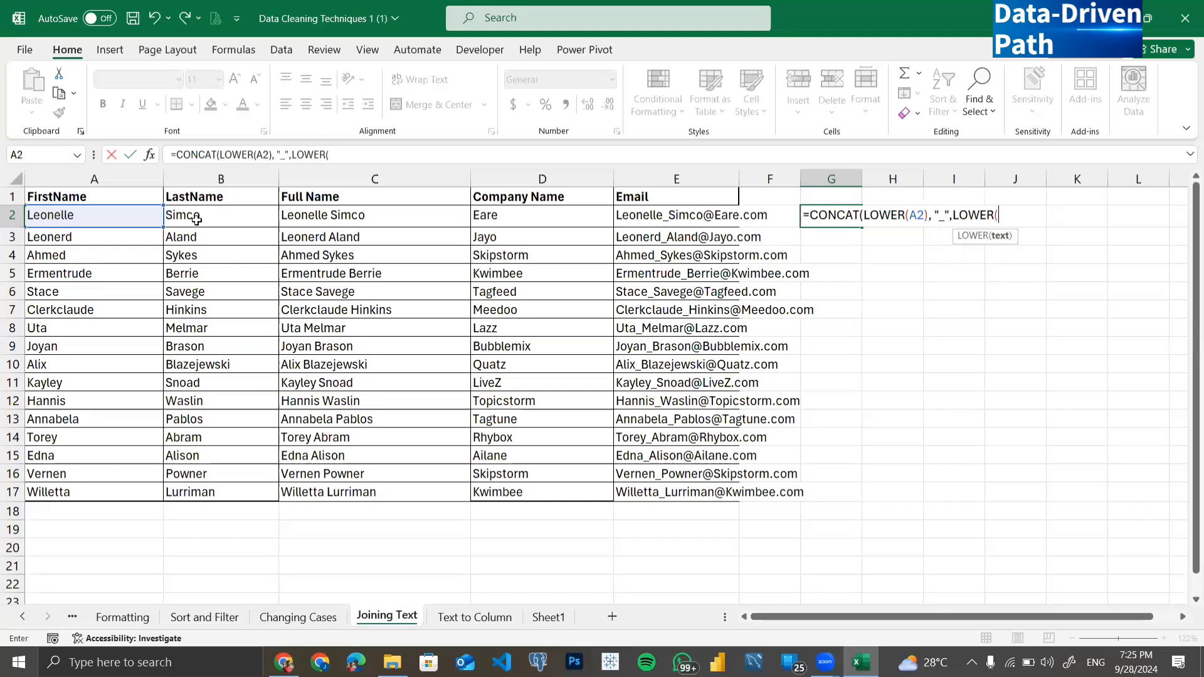
left_click(196, 219)
type(")")
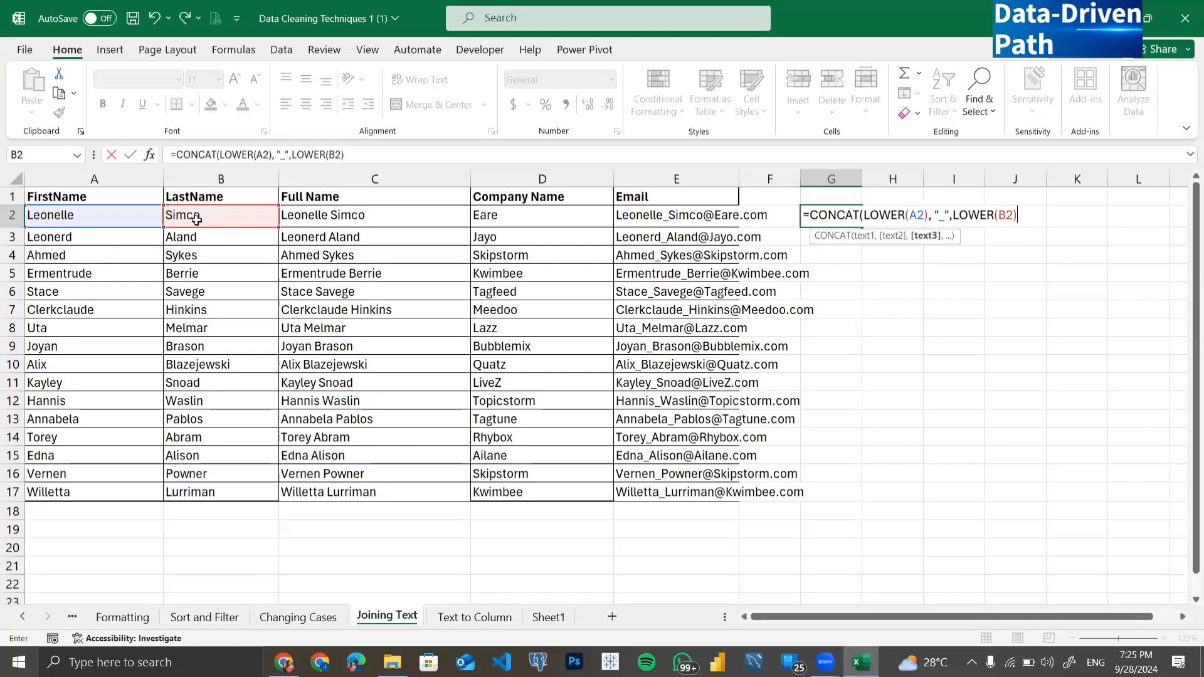
type(",")
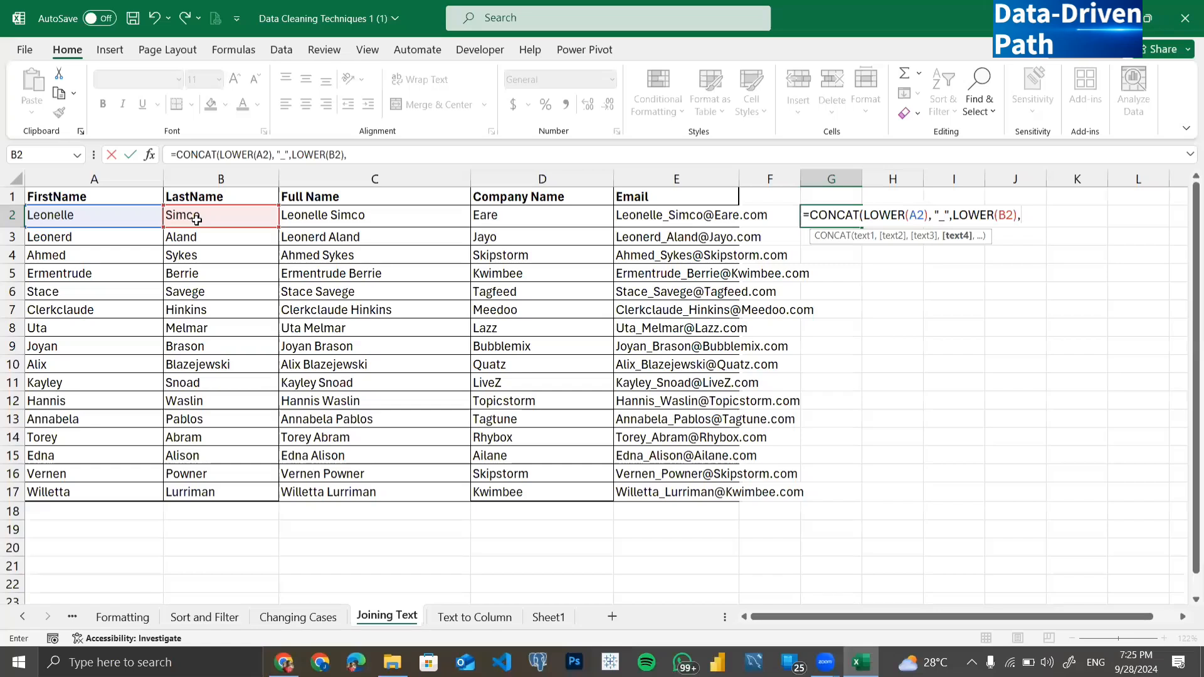
Step: Continue G2's CONCAT formula with "@" and the lowercase company name LOWER(D2)
type("\"")
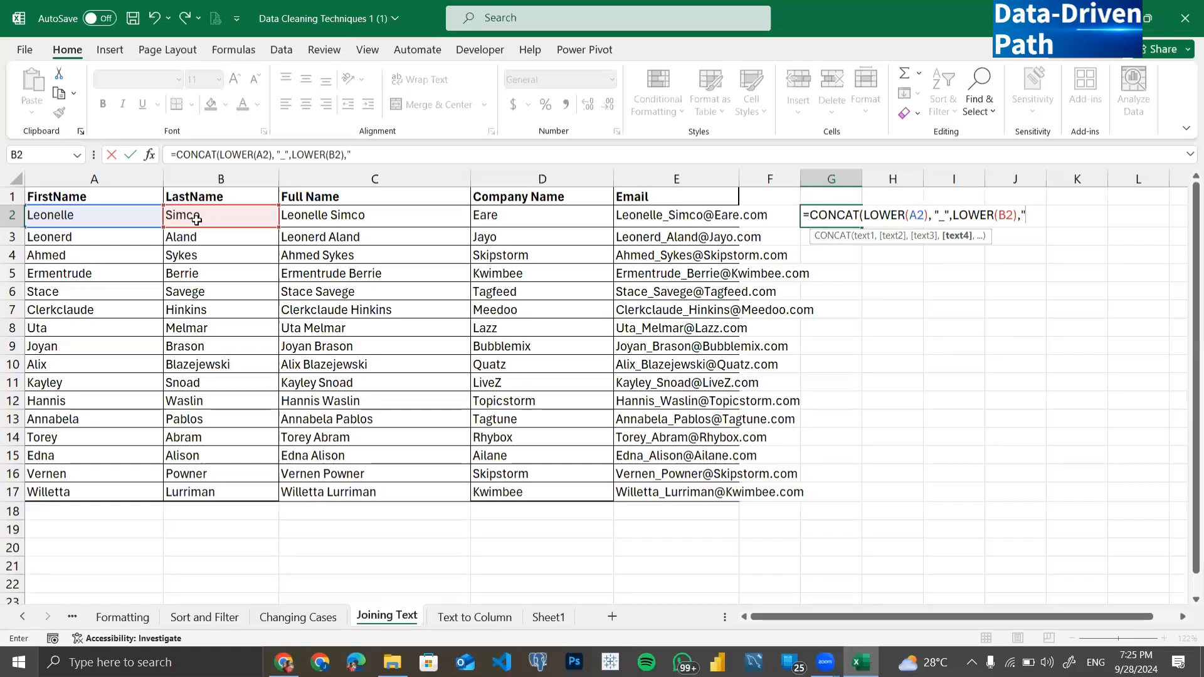
type("@\",")
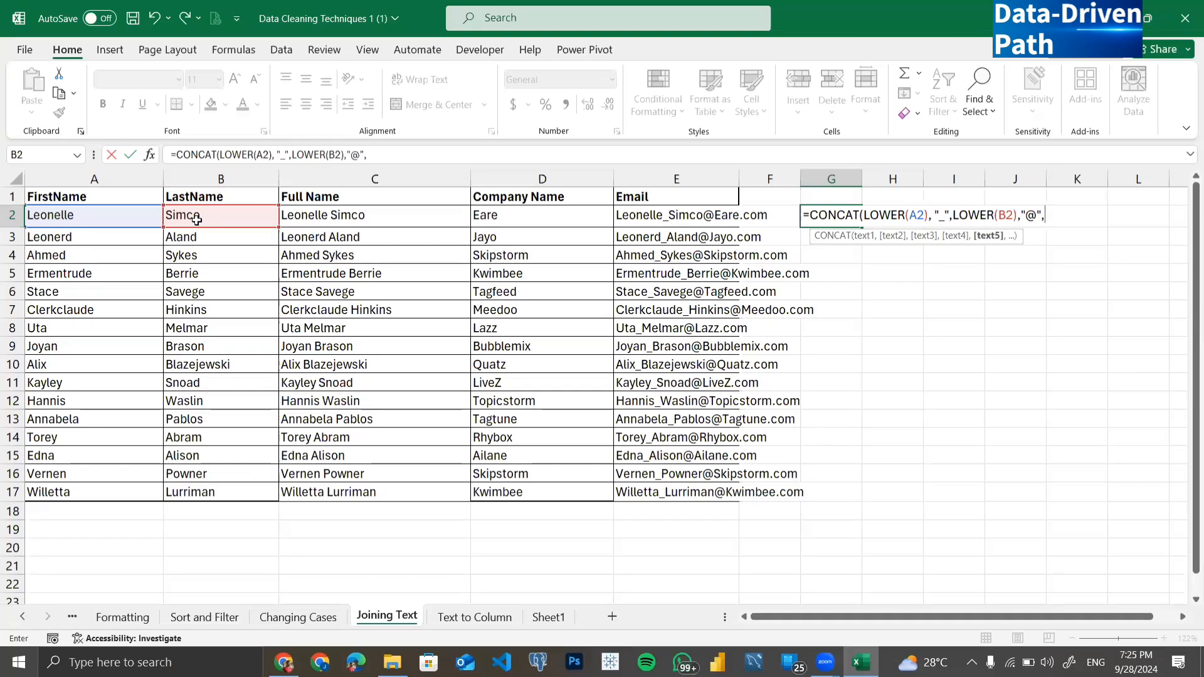
type("LOW")
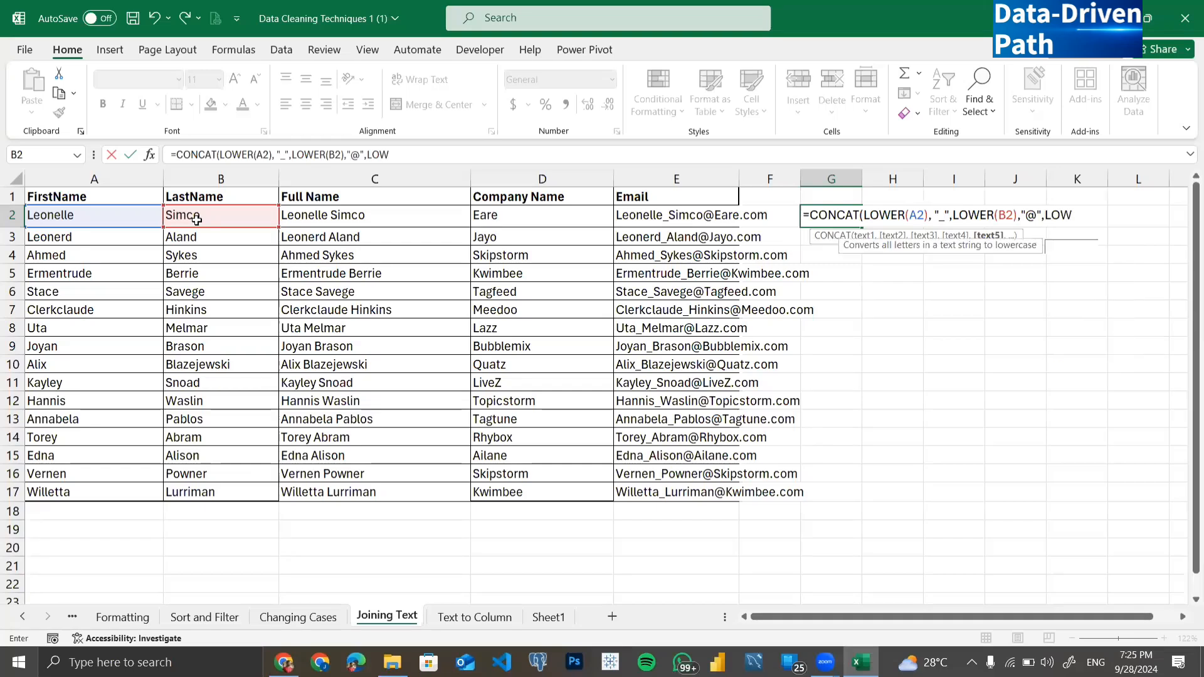
type("ER(")
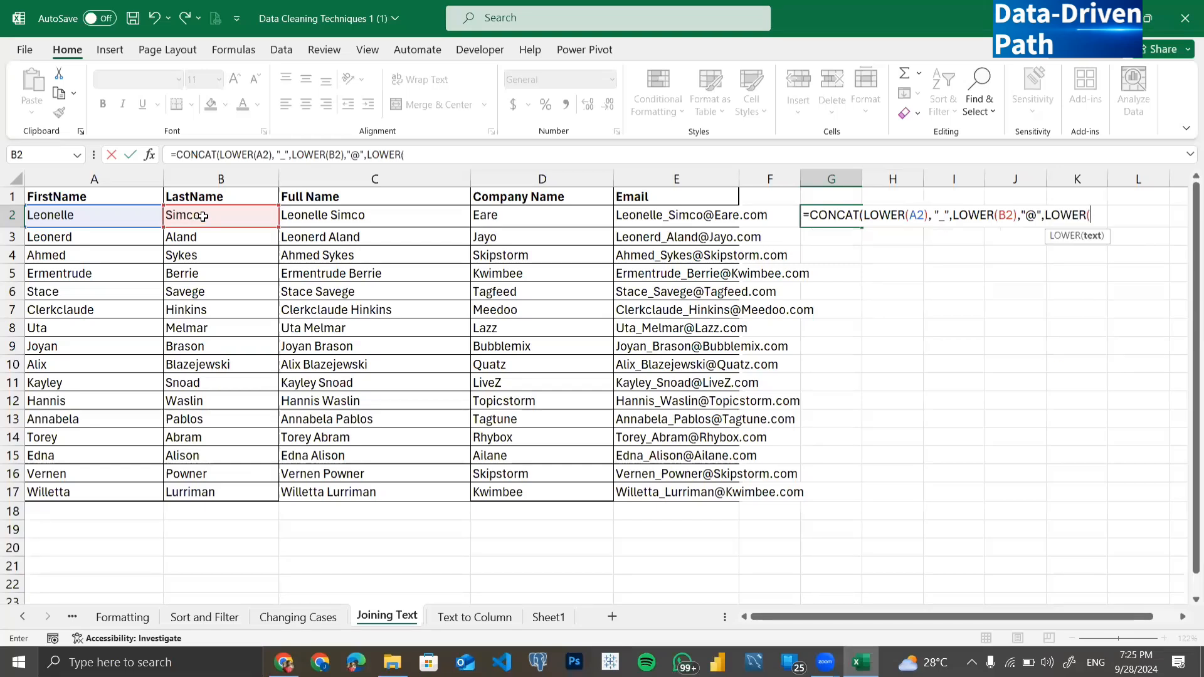
left_click(482, 218)
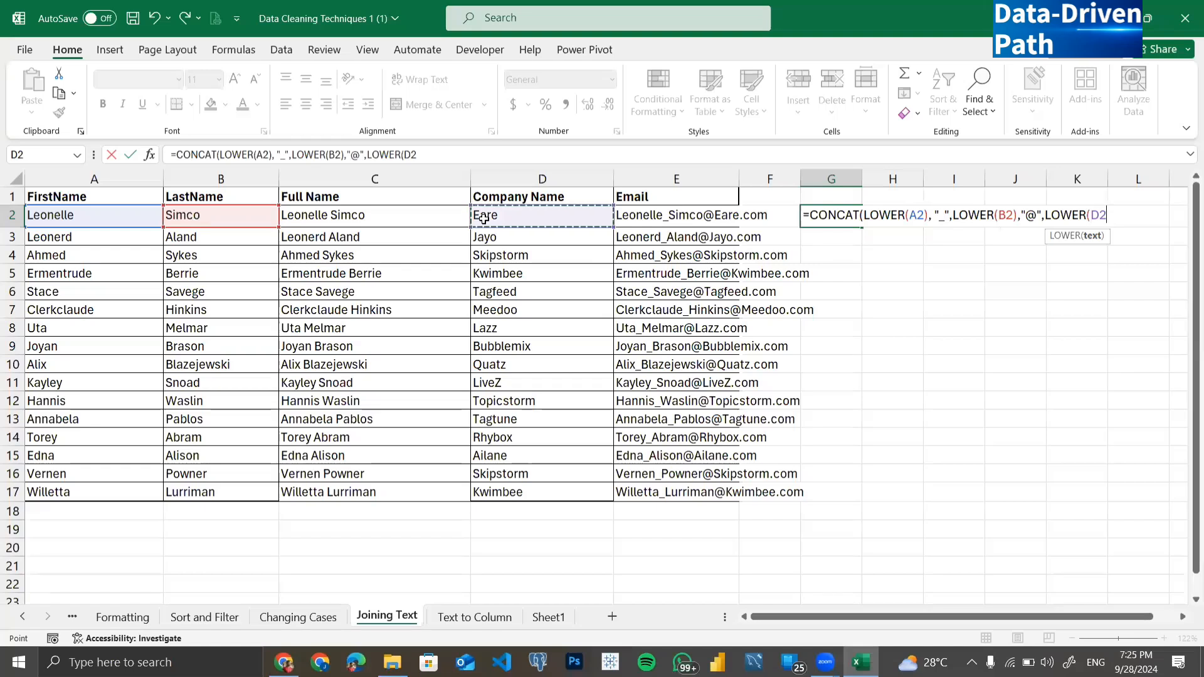
type(")")
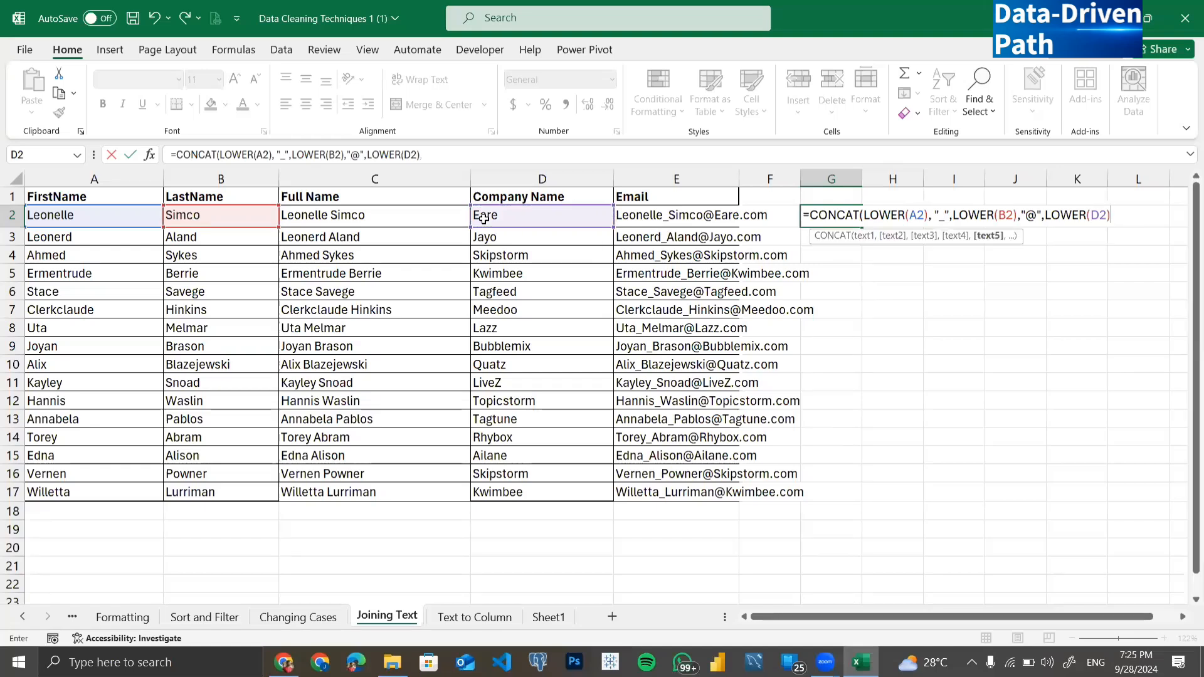
Step: Complete G2's formula with a lowercase ".com", giving =CONCAT(LOWER(A2), "_",LOWER(B2),"@",LOWER(D2),".com")
type(",\".COM")
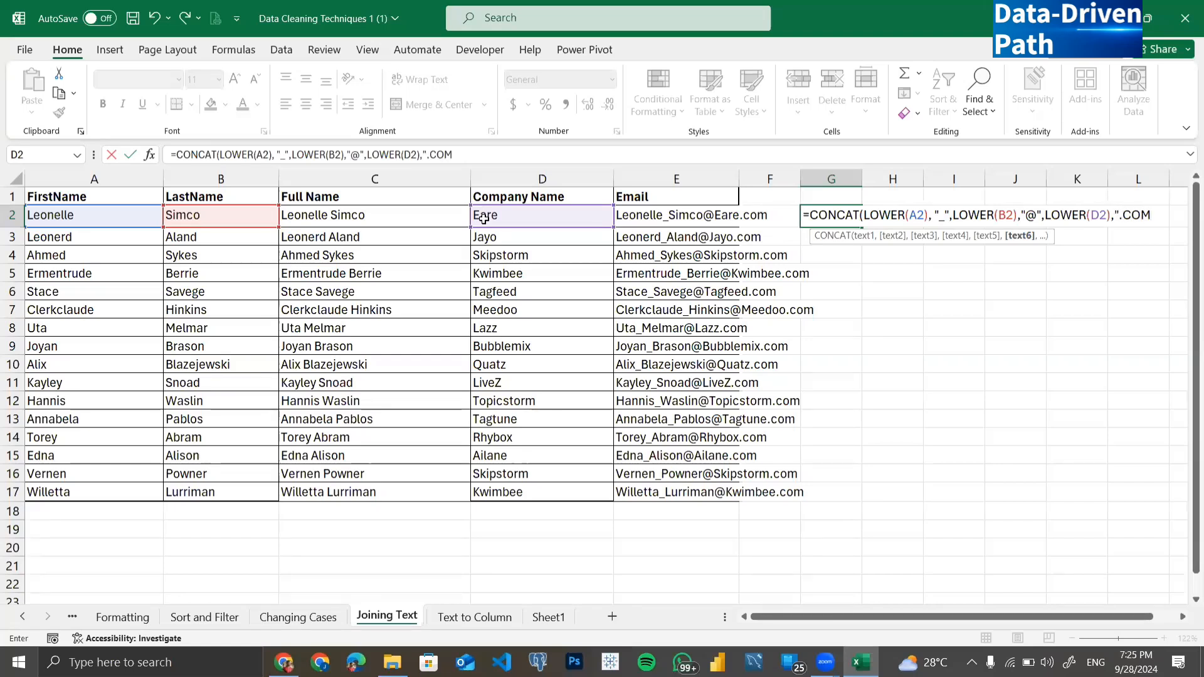
type("\"")
key("BackSpace")
key("BackSpace")
key("BackSpace")
key("BackSpace")
type("com\")")
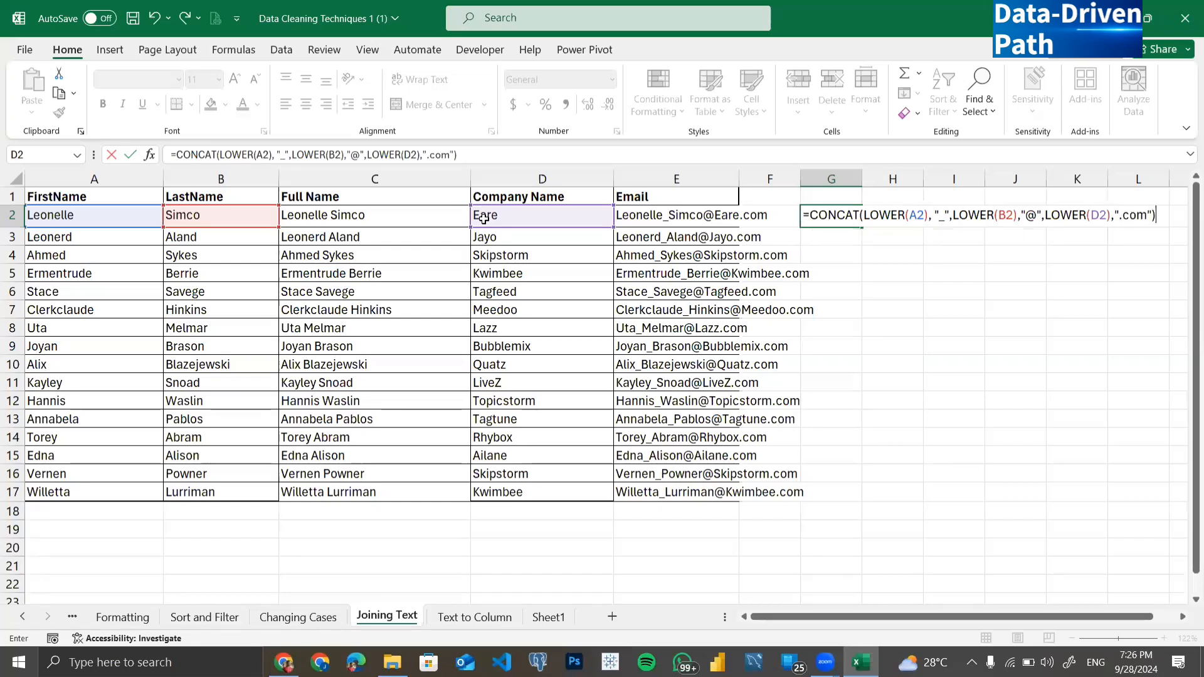
key("Return")
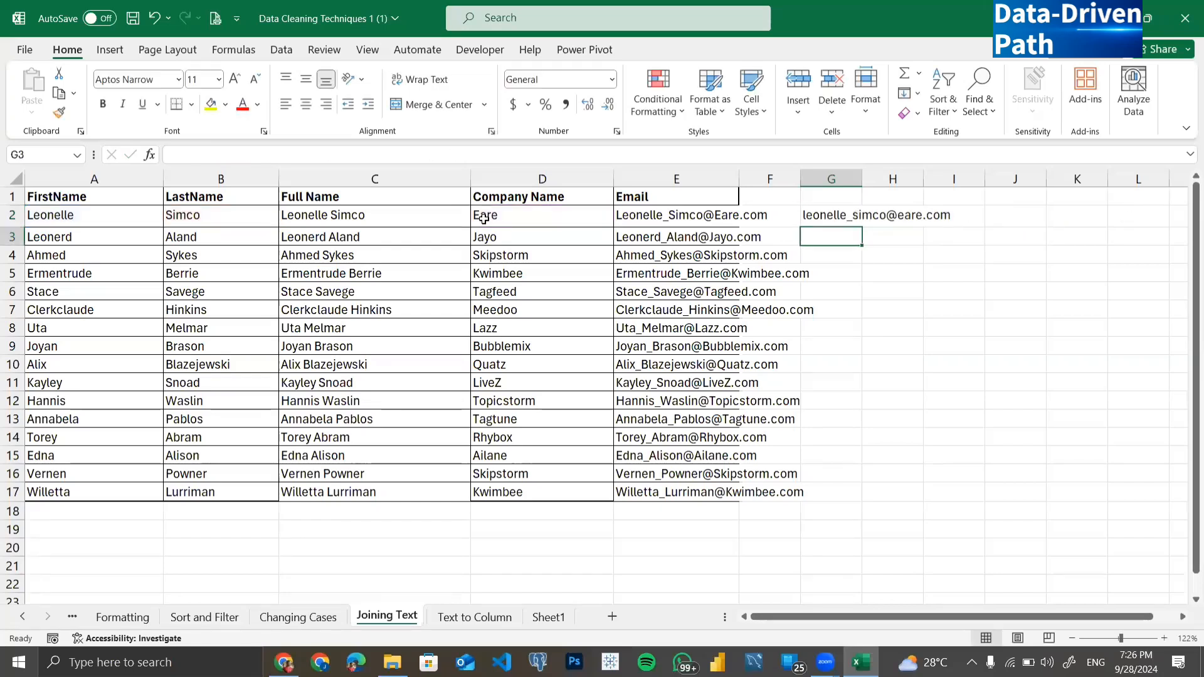
Step: Fill the lowercase formula from G2 down to G17, and clear the contents of G2:G17
left_click(825, 213)
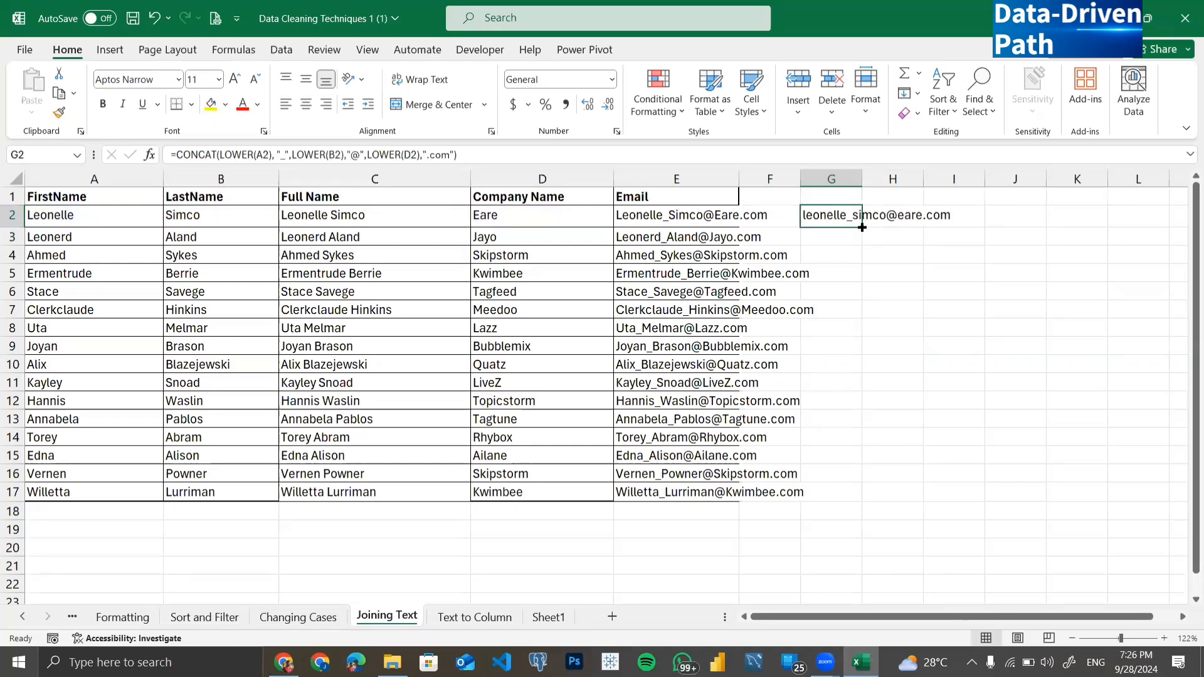
left_click_drag(862, 228, 863, 500)
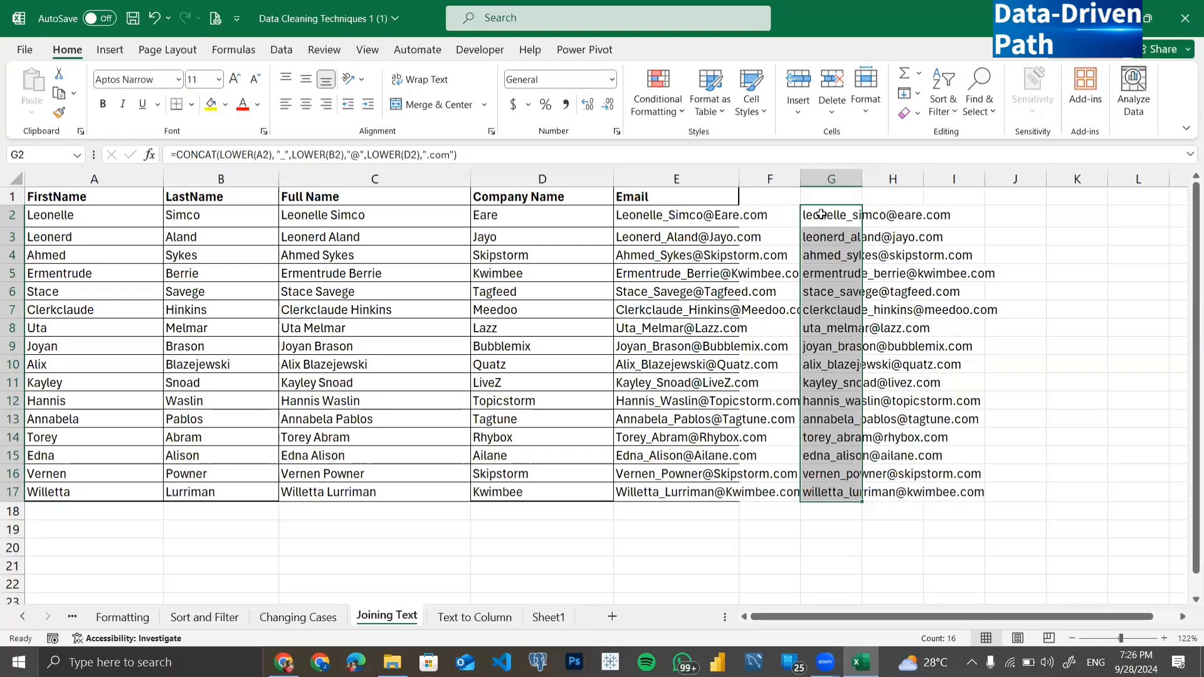
key("Delete")
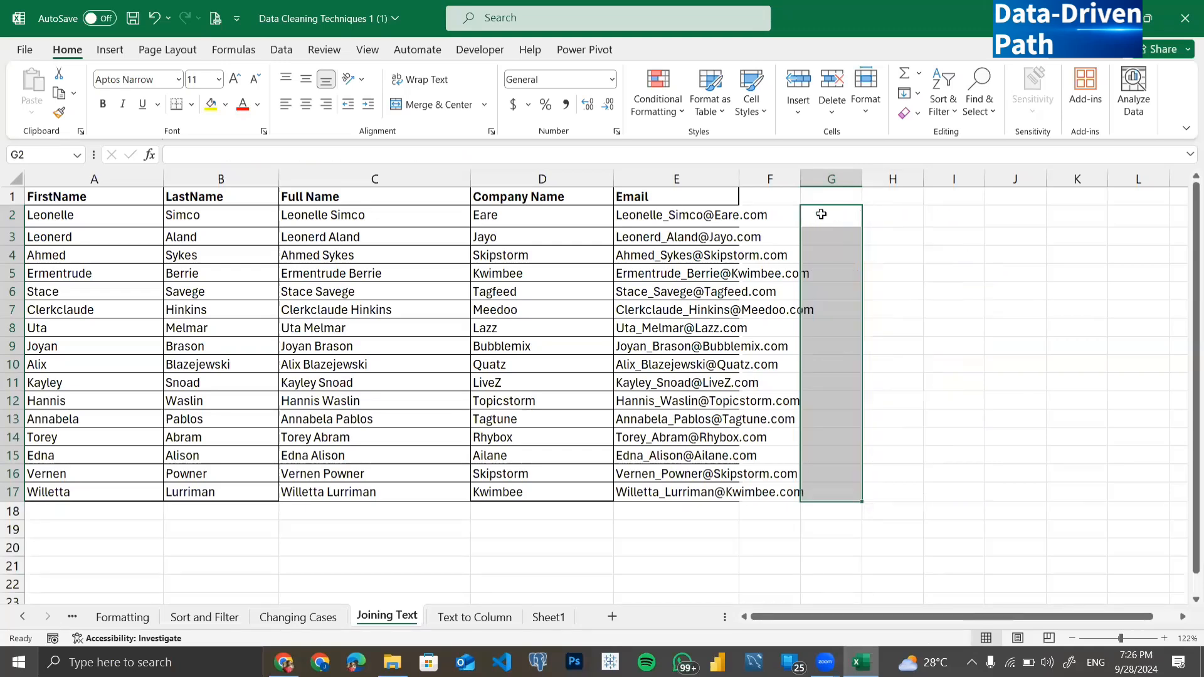
left_click(820, 215)
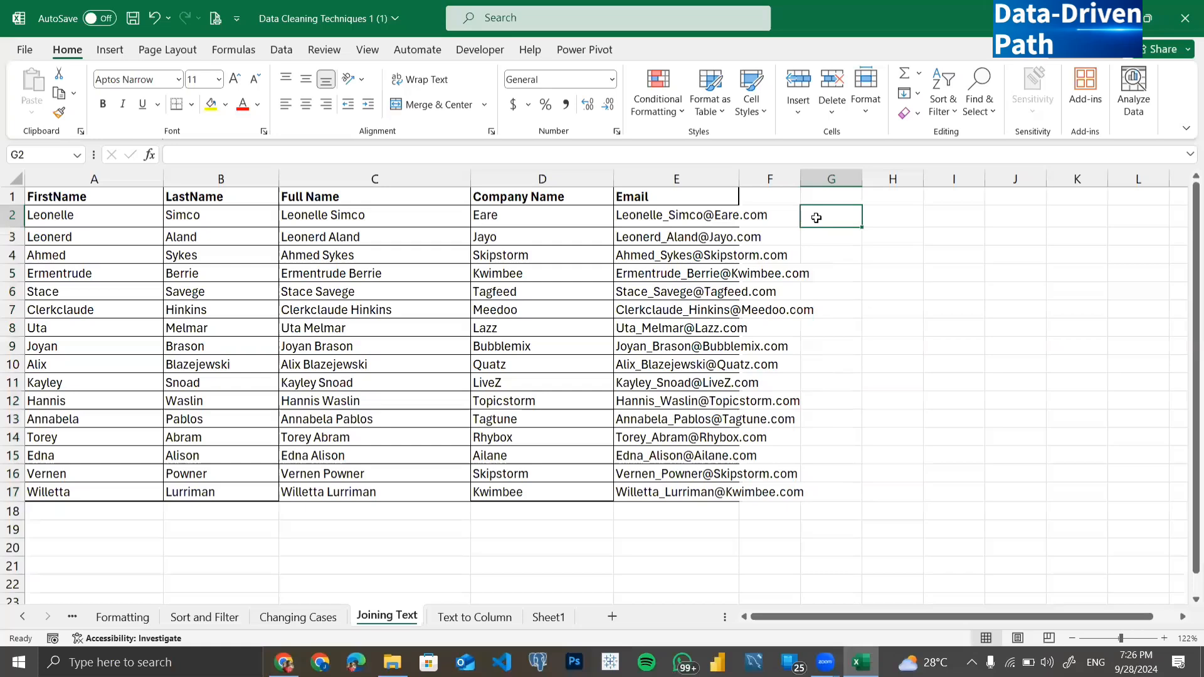
Step: Enter =LOWER(E2) in G2 to convert the first row's finished email address to lowercase
left_click(662, 214)
left_click_drag(647, 345, 647, 493)
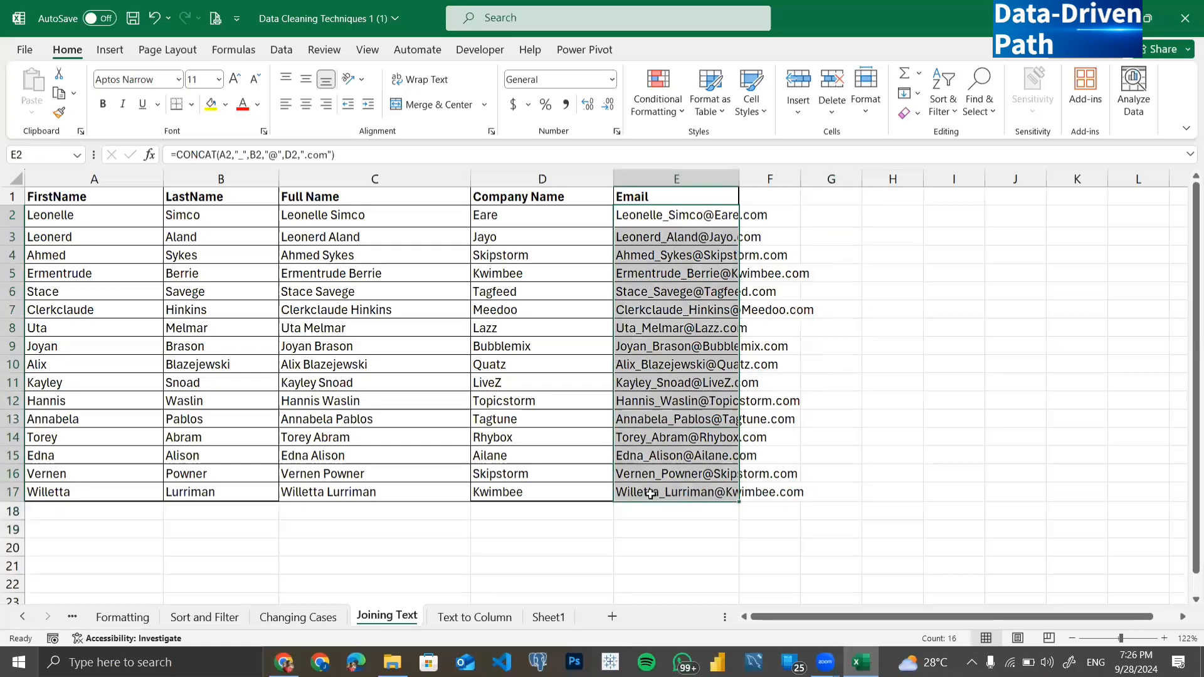
left_click(826, 223)
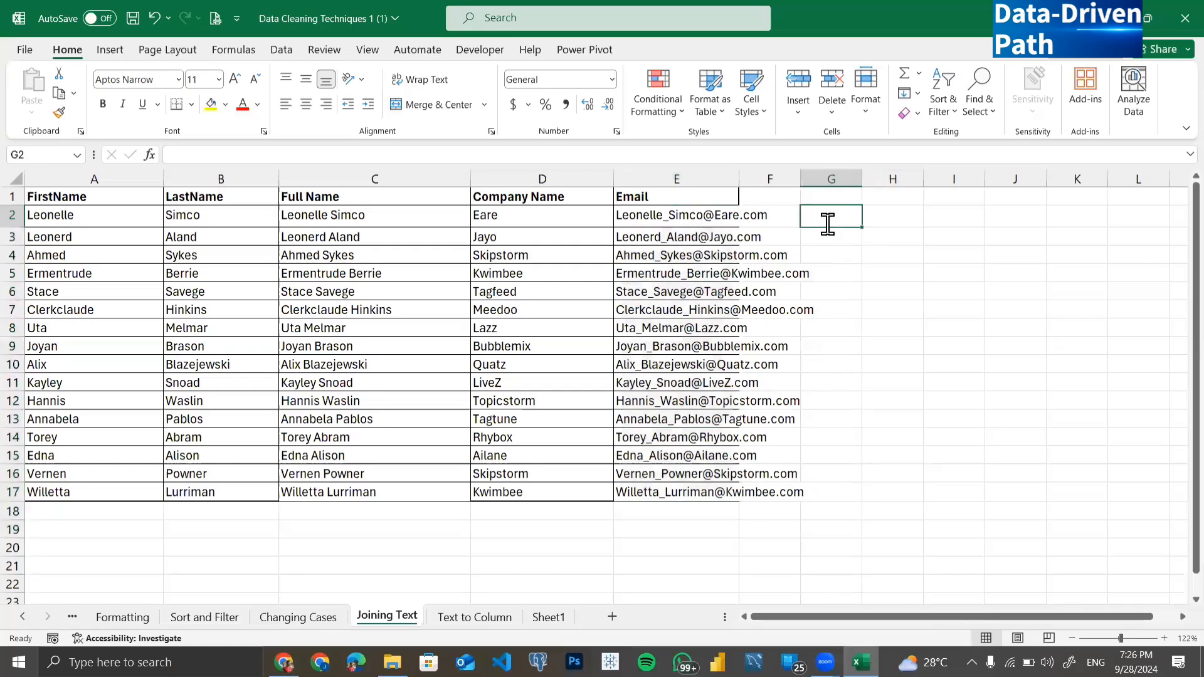
type("=loiwe")
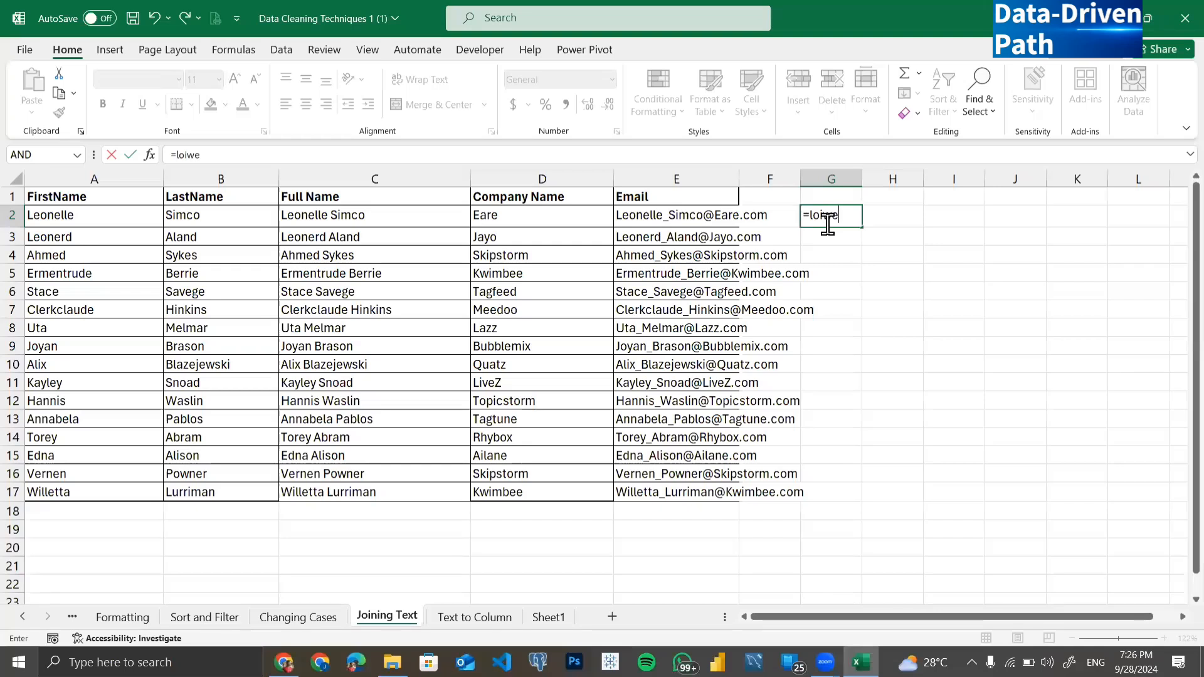
key("BackSpace")
key("BackSpace")
key("BackSpace")
type("w")
key("Tab")
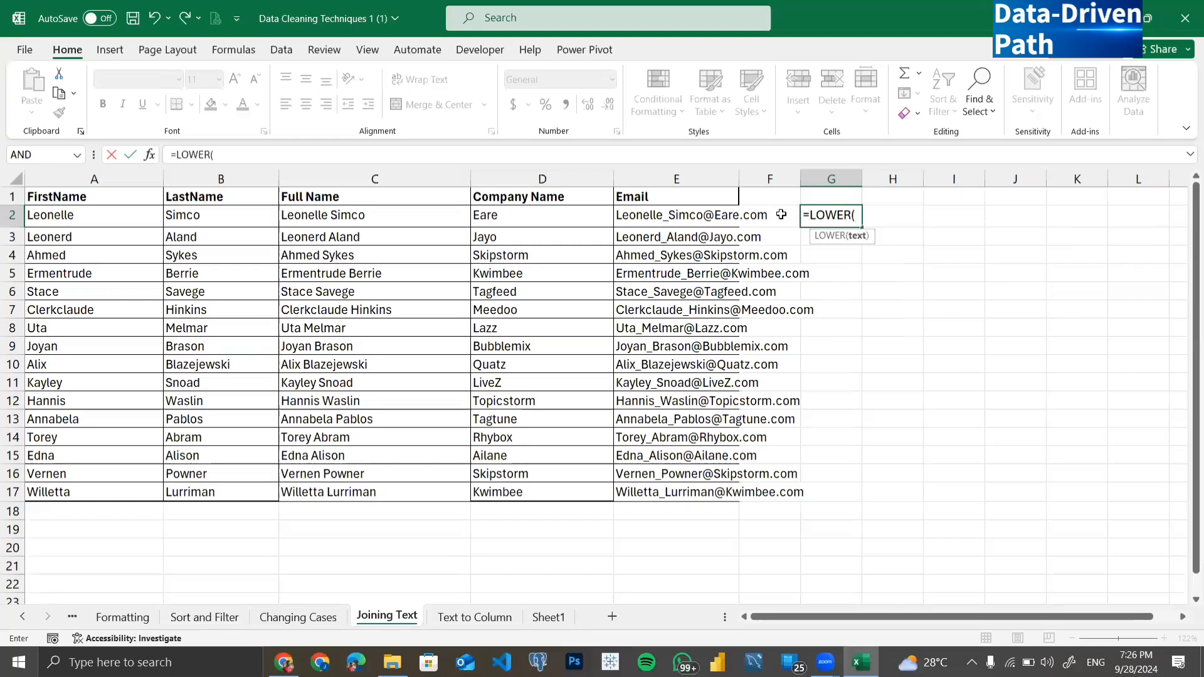
left_click(671, 212)
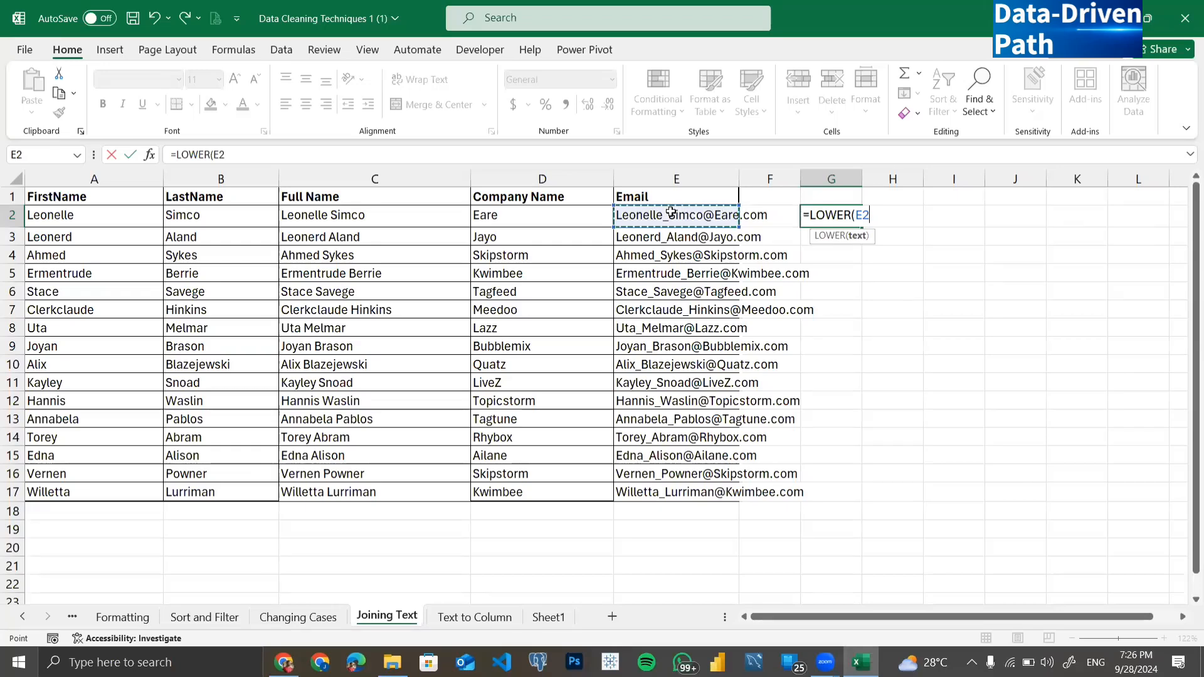
type(")")
key("Return")
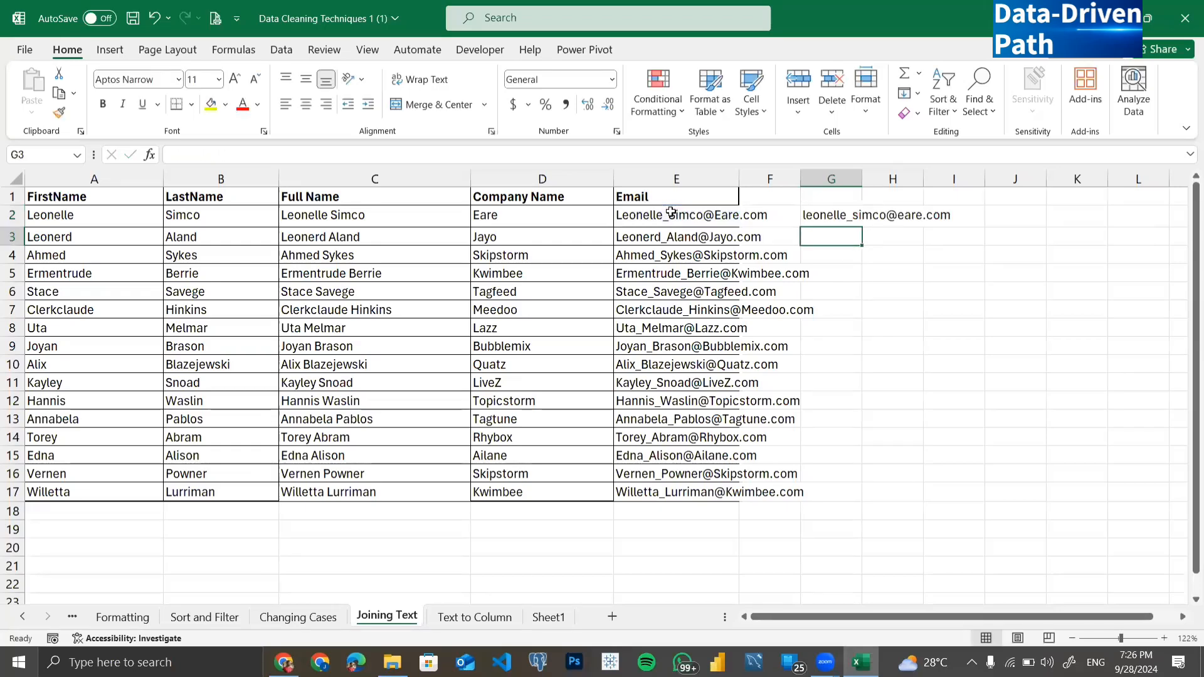
Step: Fill the LOWER formula from G2 down column G through row 19
left_click(843, 215)
left_click_drag(861, 227, 857, 532)
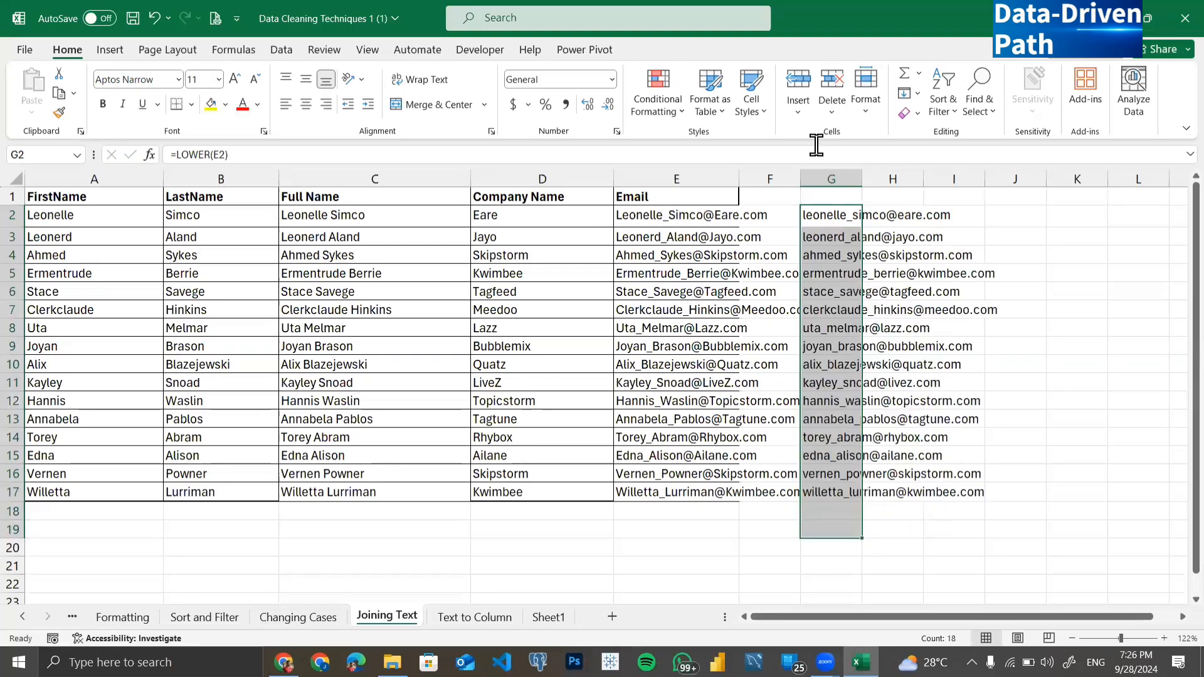
key("alt+Tab")
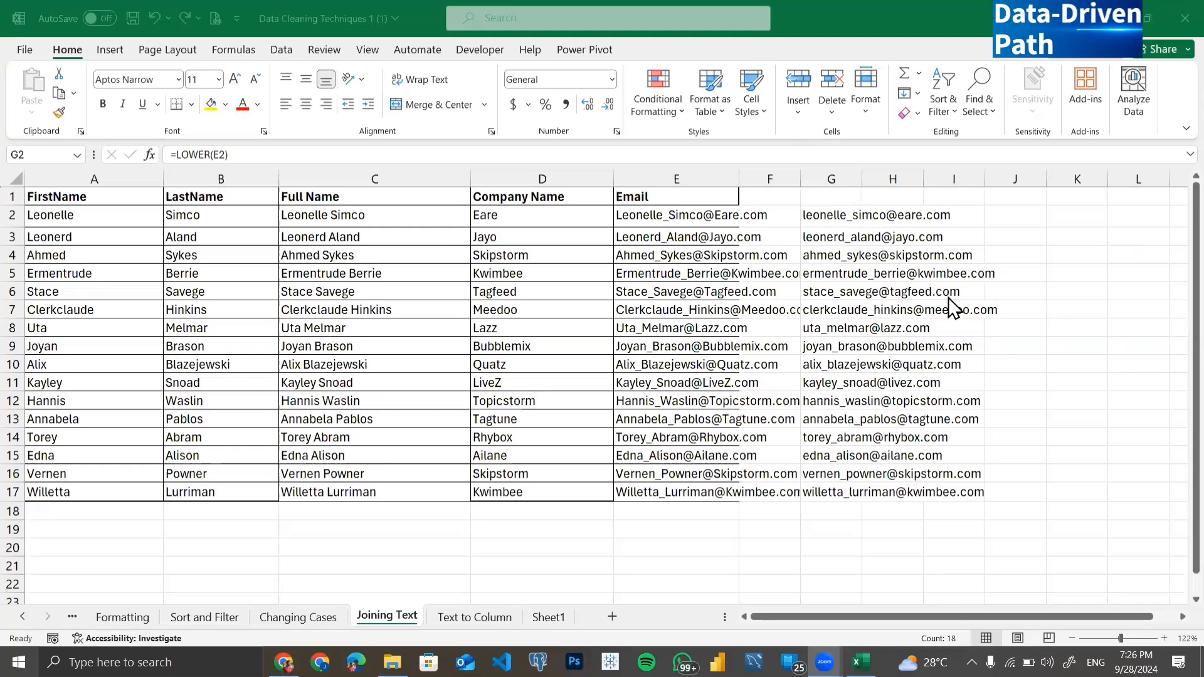
Step: Compare the LOWER formula in G2 with the CONCAT email formula in E2 that it references, leaving both as they are
left_click(825, 215)
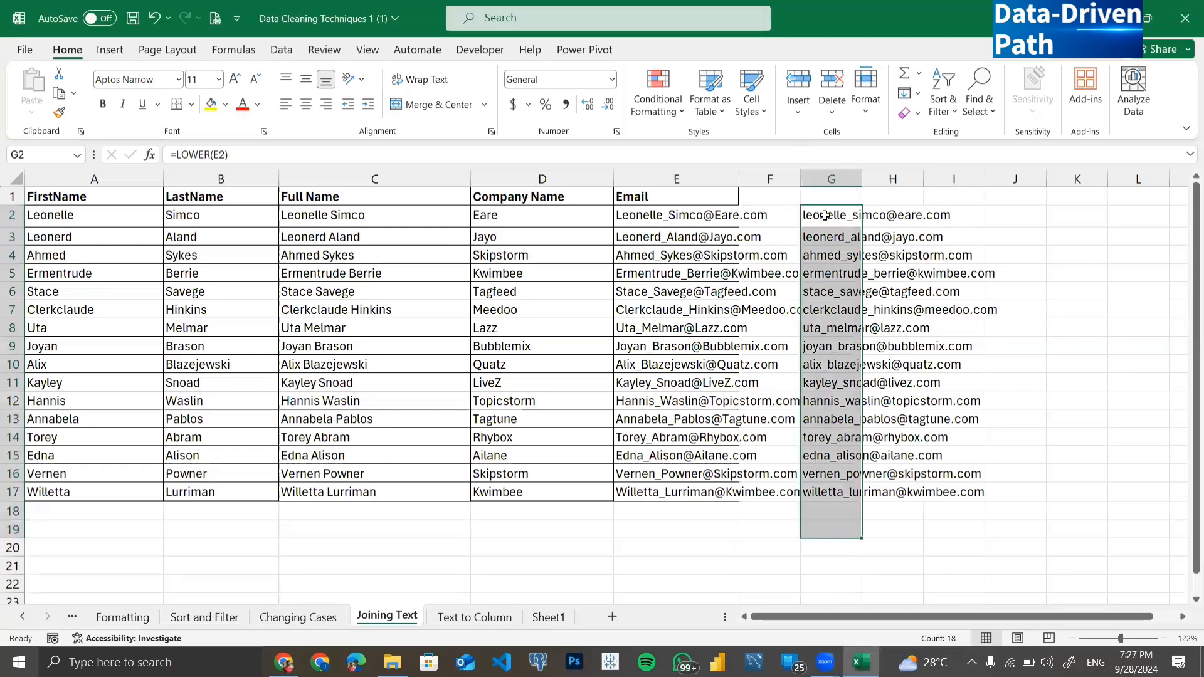
double_click(825, 215)
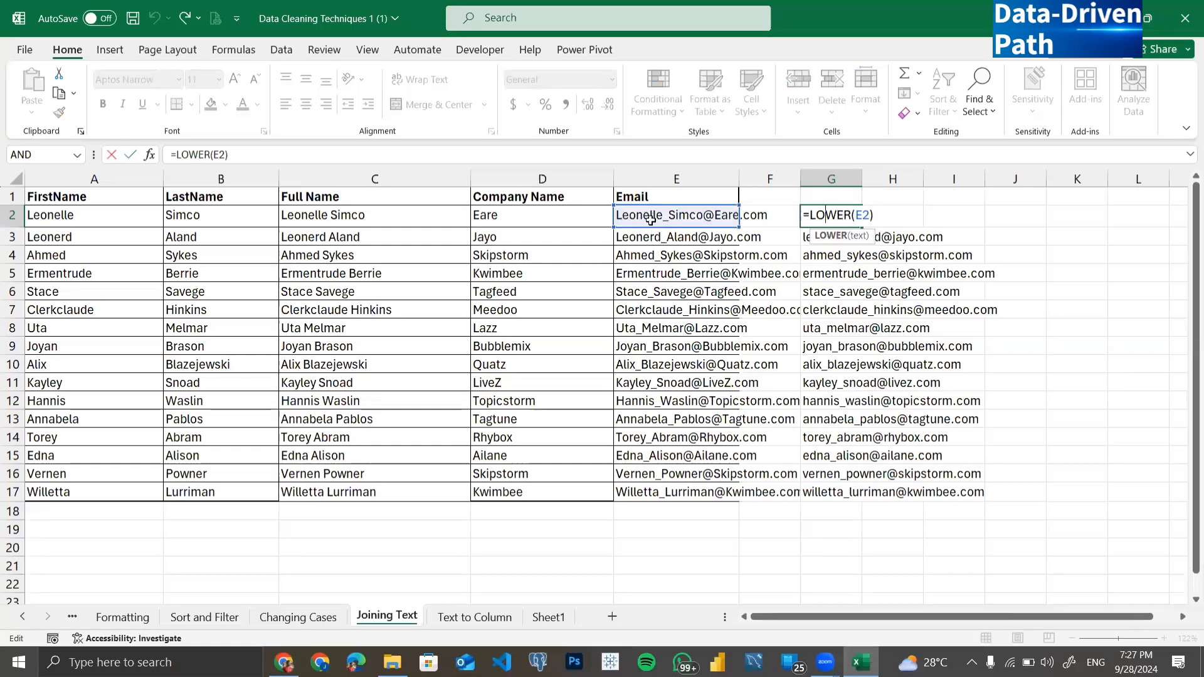
double_click(868, 214)
key("Return")
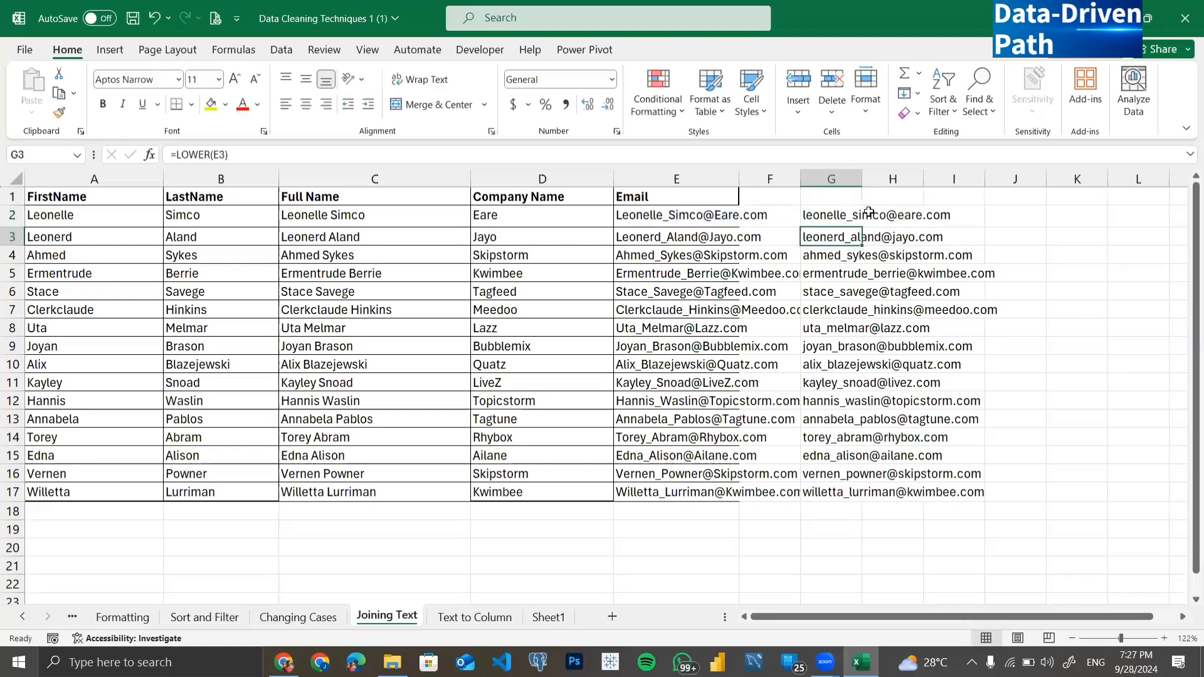
left_click(703, 215)
double_click(703, 216)
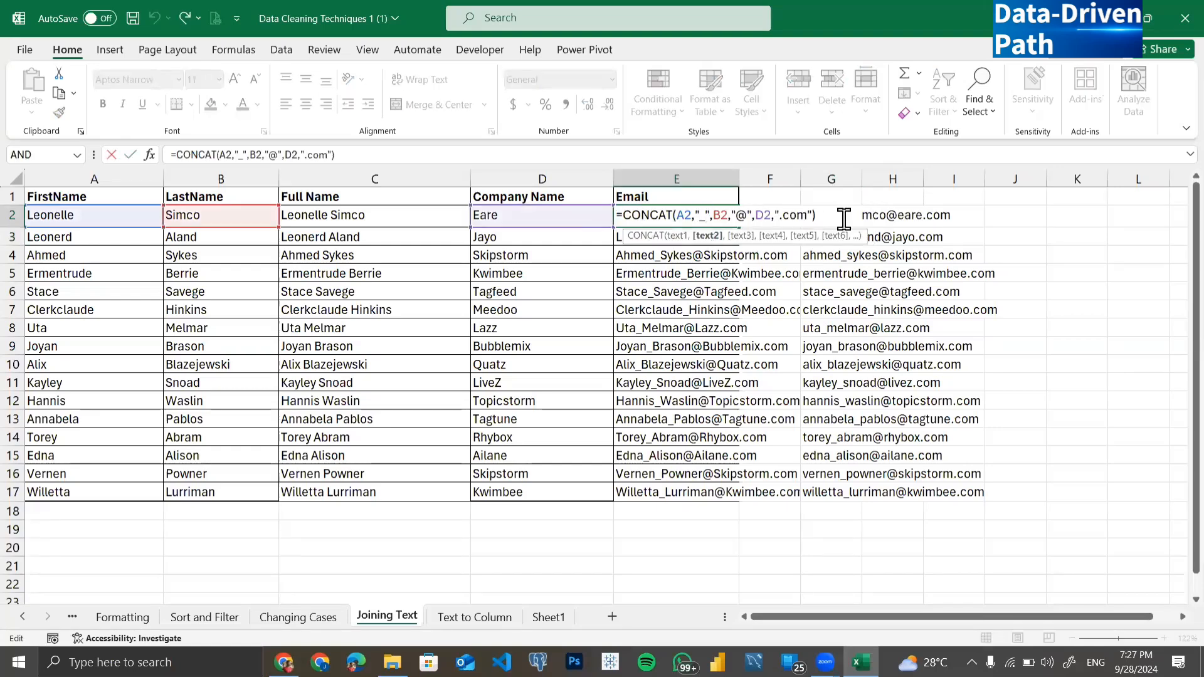
key("Return")
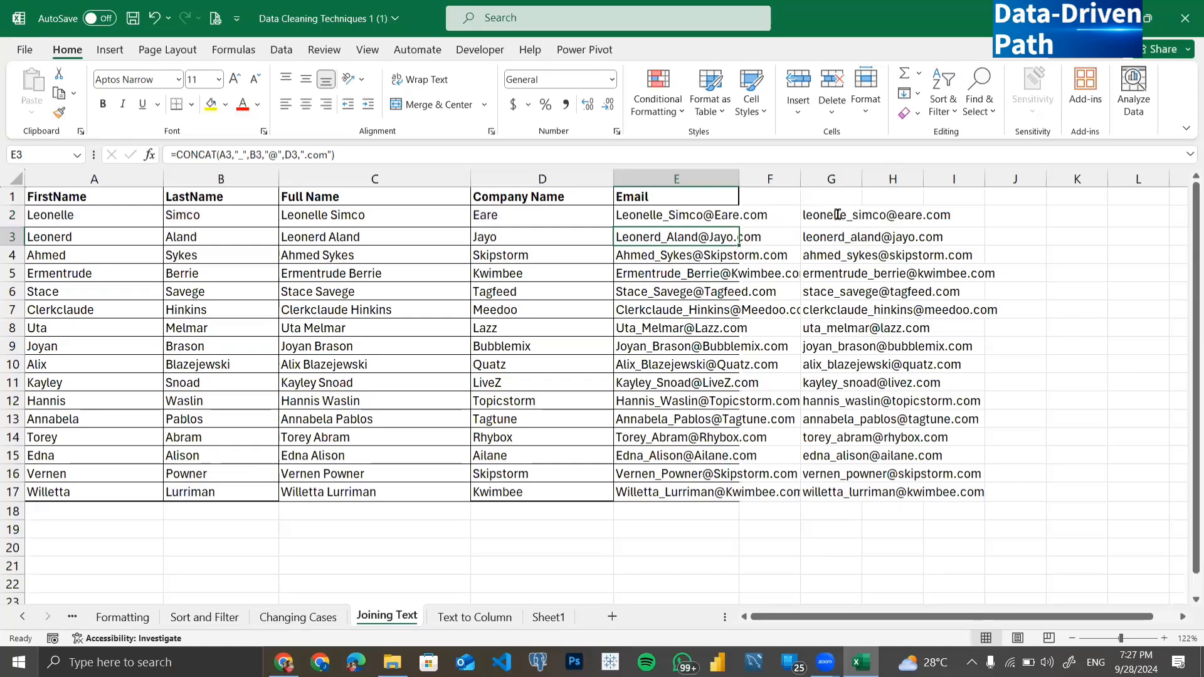
double_click(873, 215)
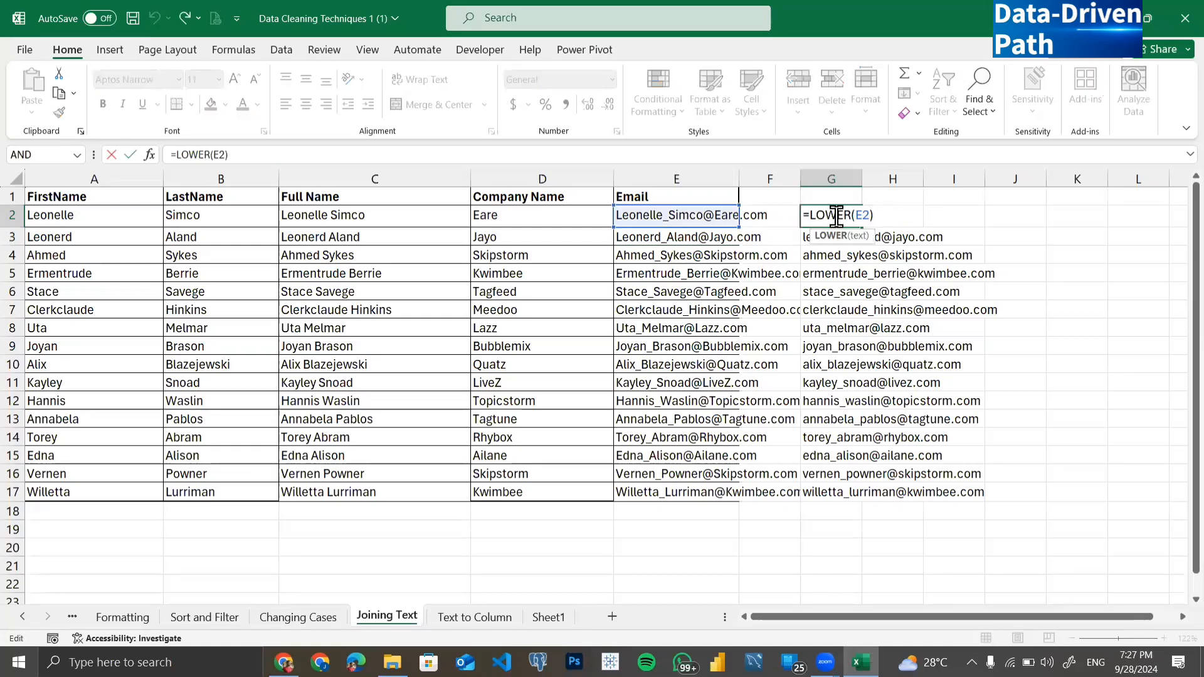
key("Return")
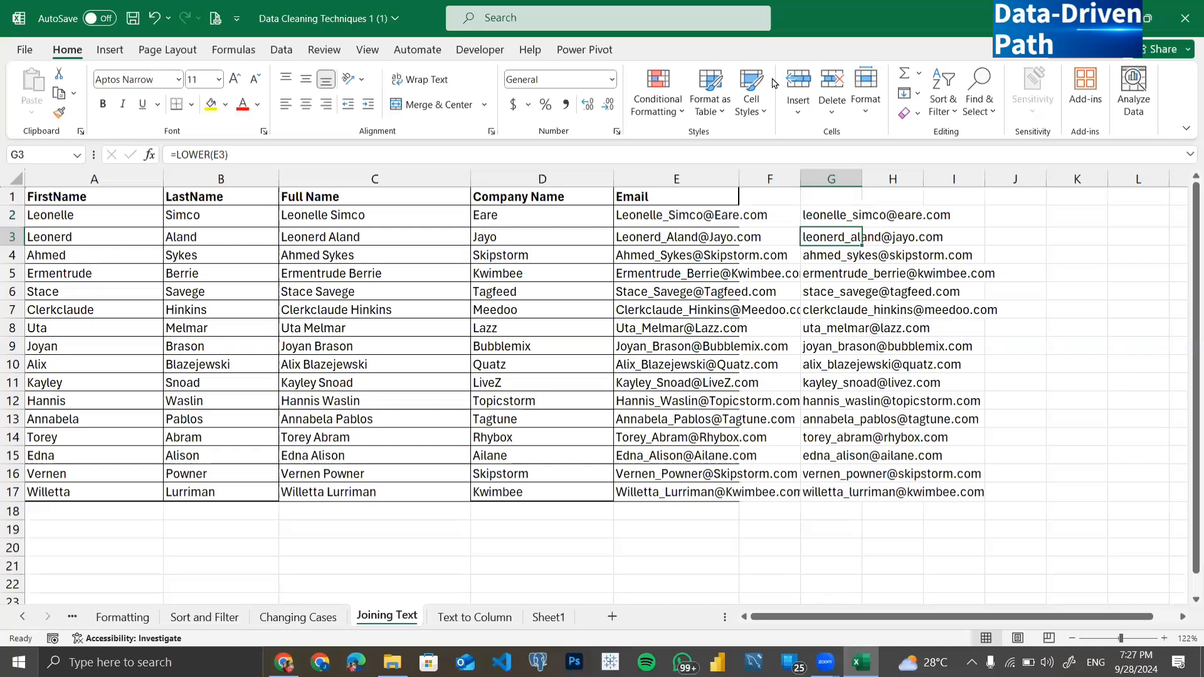
left_click(1075, 207)
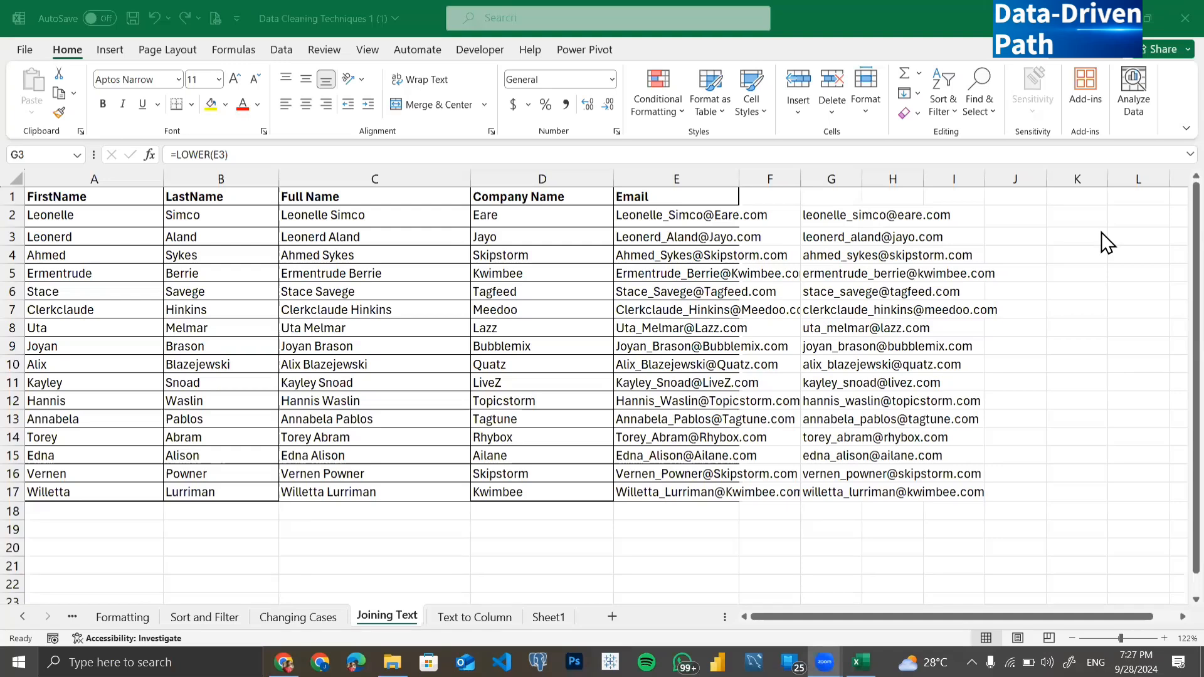
left_click(848, 216)
left_click(847, 215)
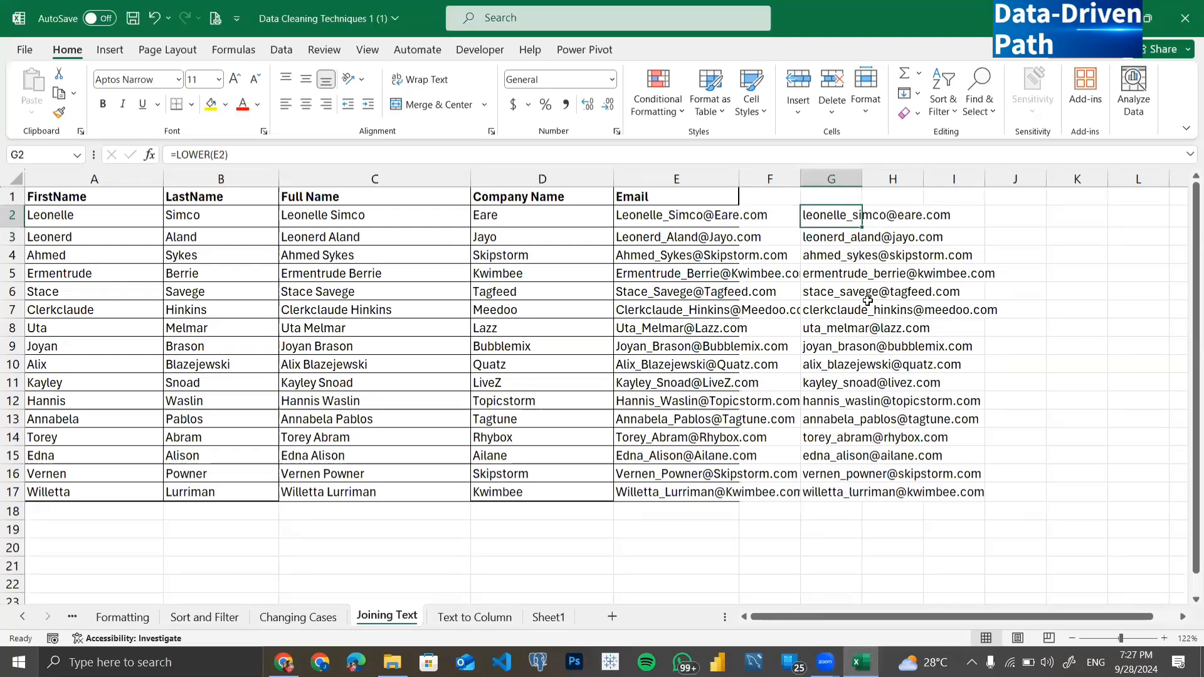